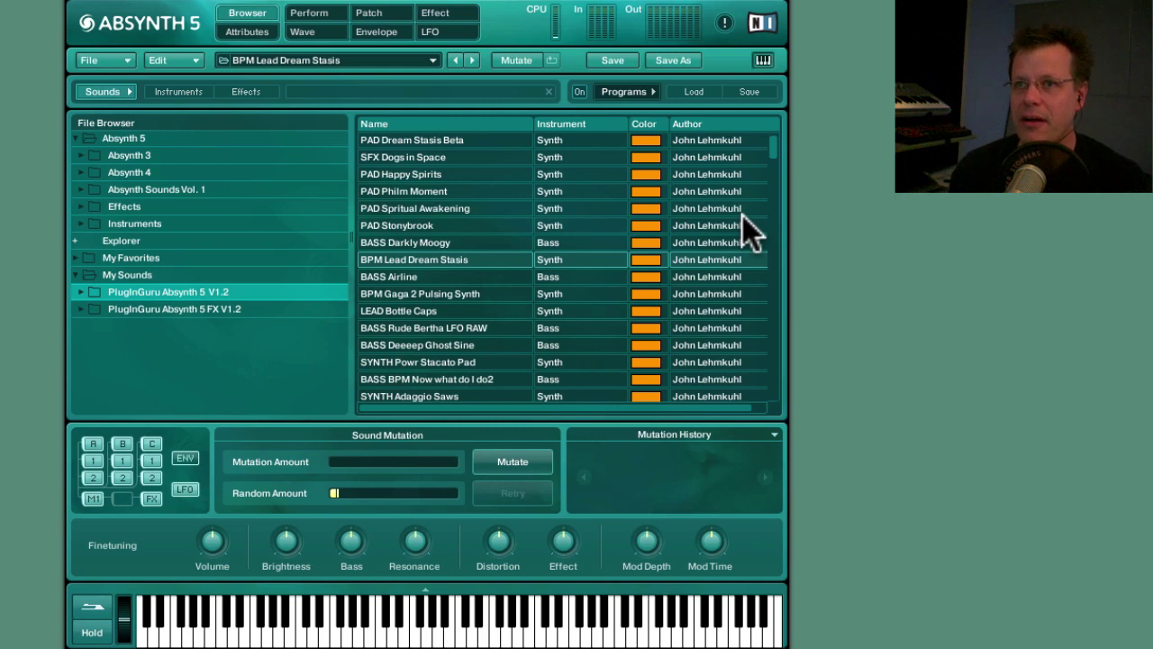
scroll(518, 208, "down", 1)
scroll(518, 209, "down", 1)
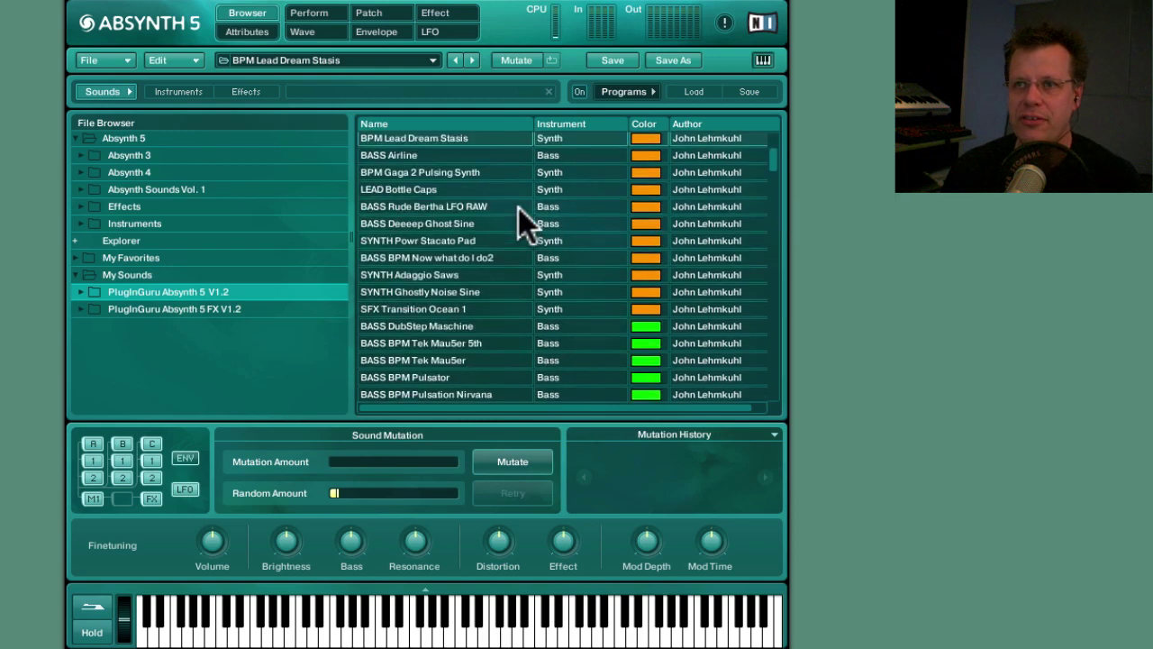
scroll(518, 208, "up", 2)
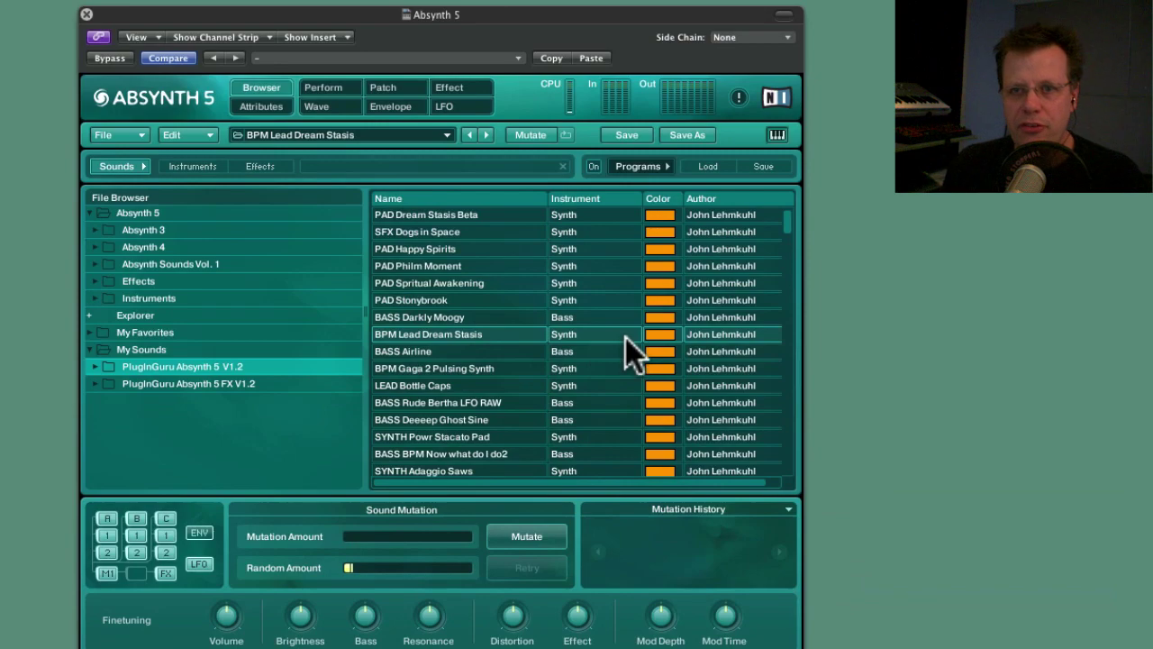
Switch to the PlugInGuru web page, add the Absynth 5 Power Pack to the shopping cart and close the cart
key("super+Tab")
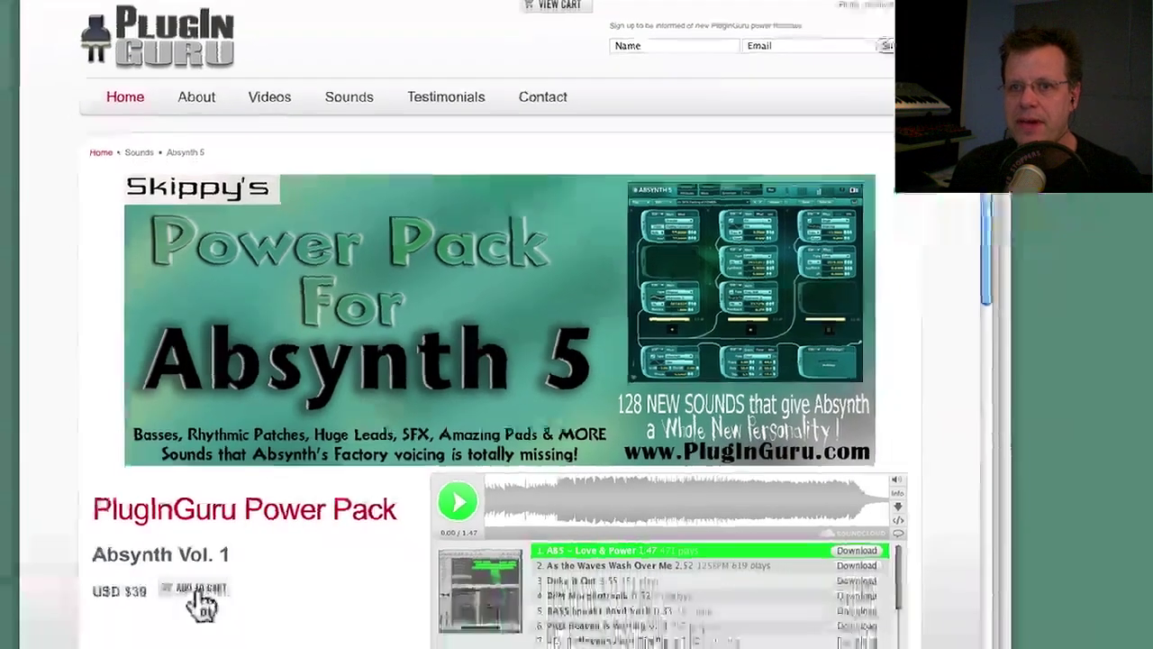
left_click(196, 573)
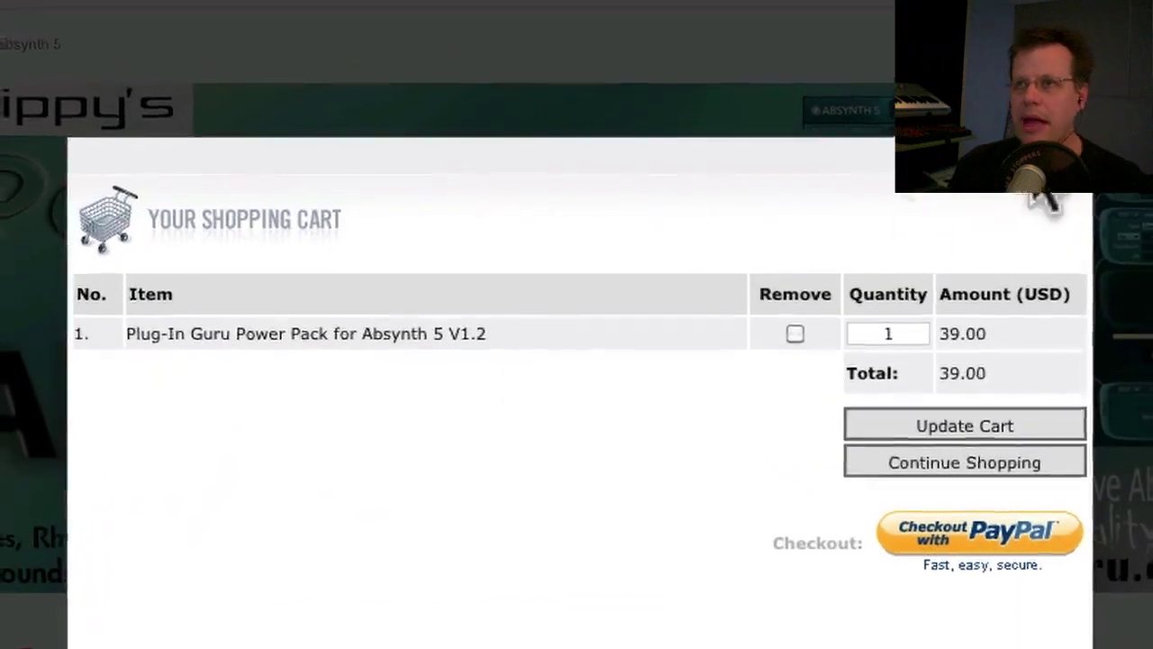
left_click(1045, 202)
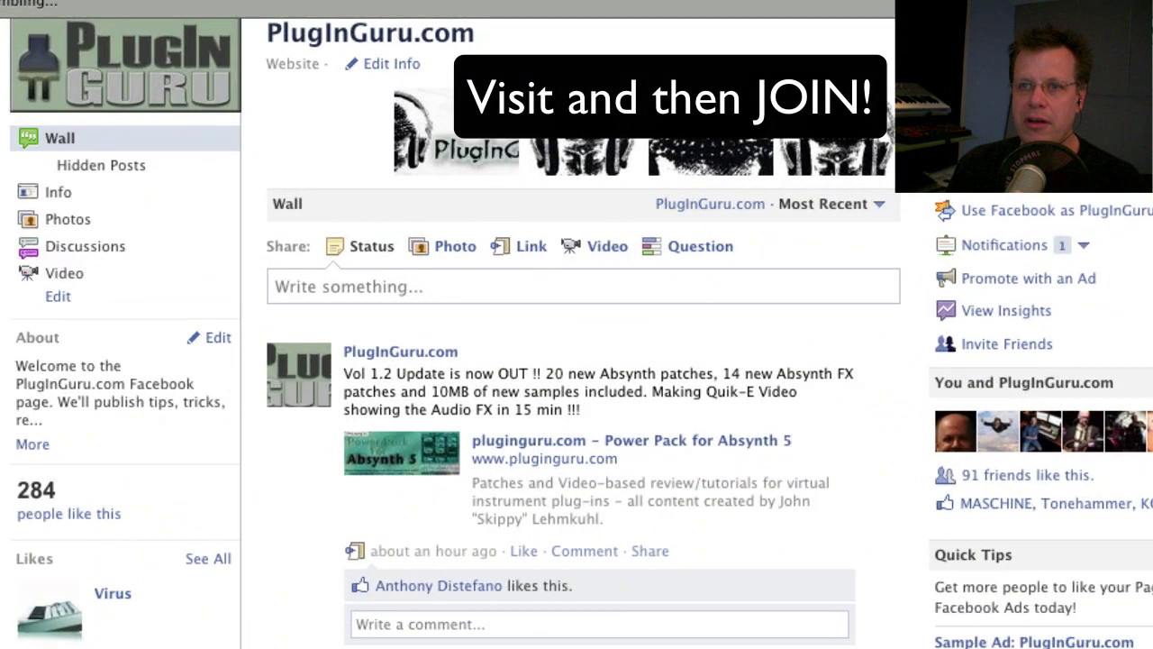
Check the web address of the PlugInGuru.com Facebook page and close the page
scroll(631, 361, "up", 5)
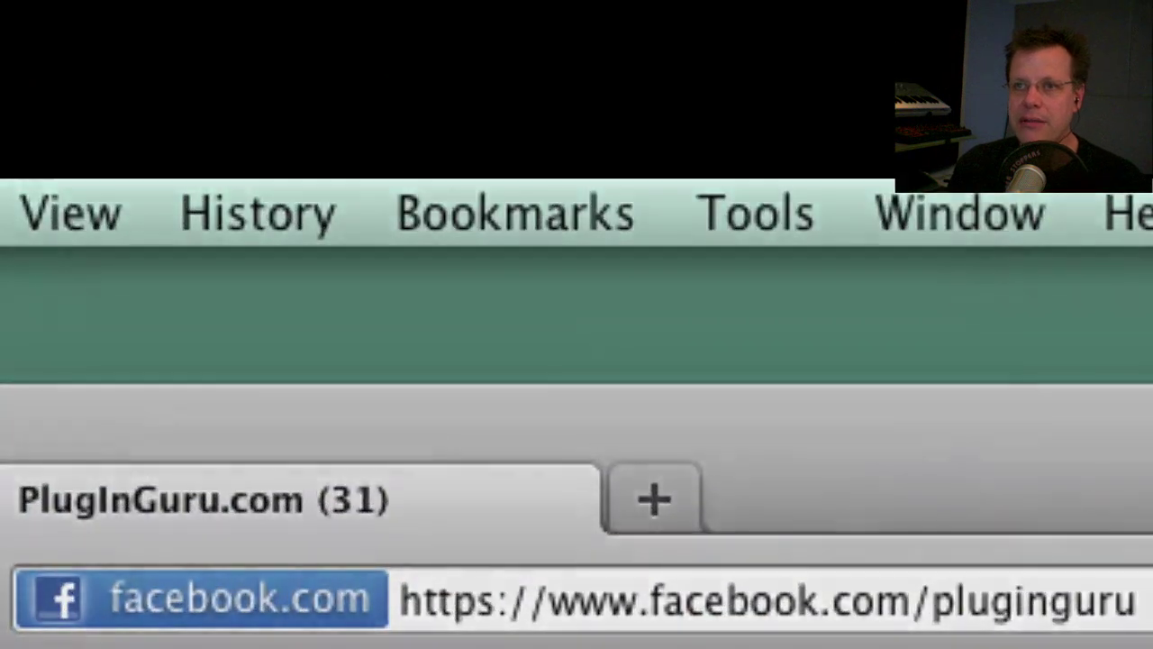
key("super+w")
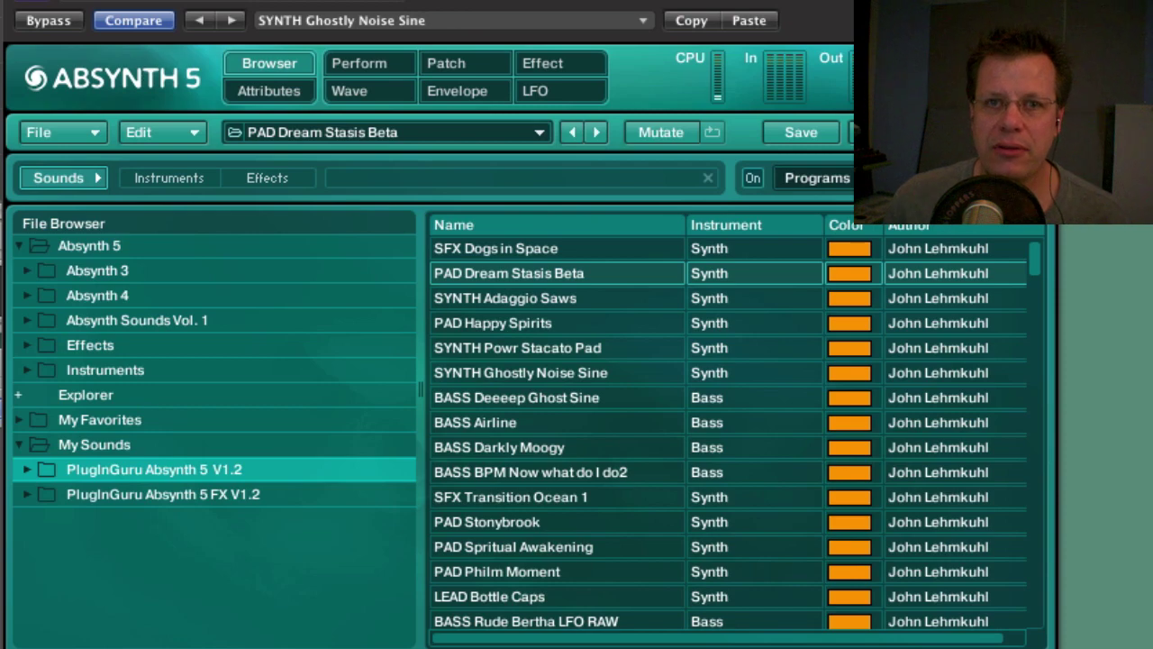
Start a new untitled sound in Absynth's patch view and set oscillator A to the Sample type
left_click(434, 63)
left_click(38, 131)
left_click(63, 134)
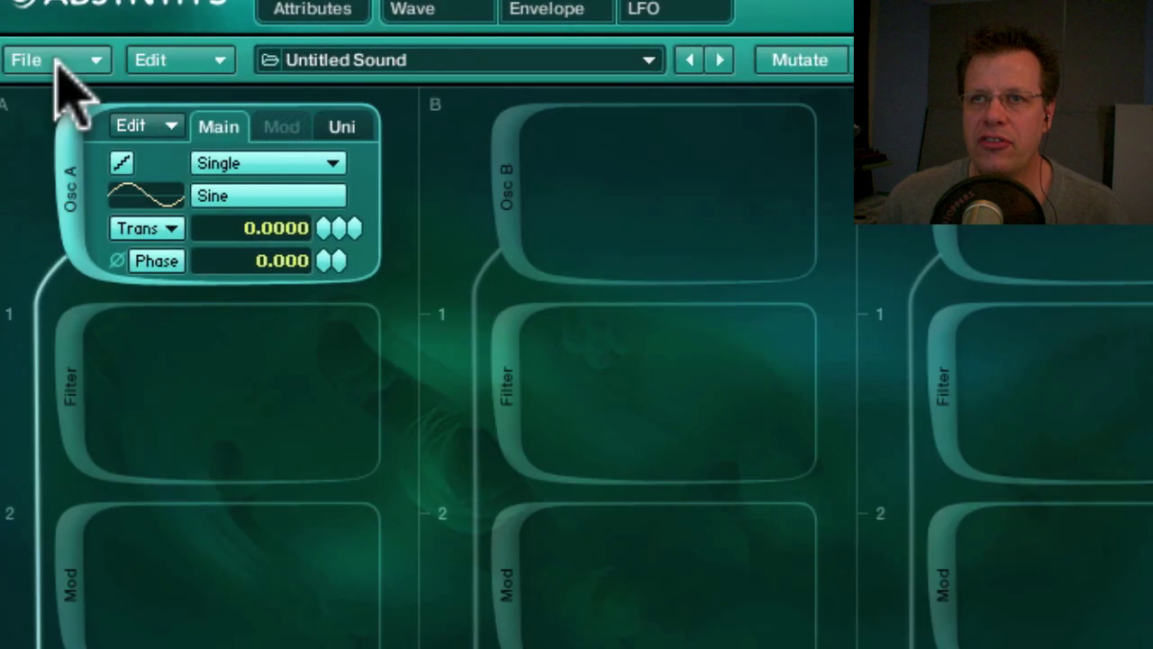
left_click(122, 163)
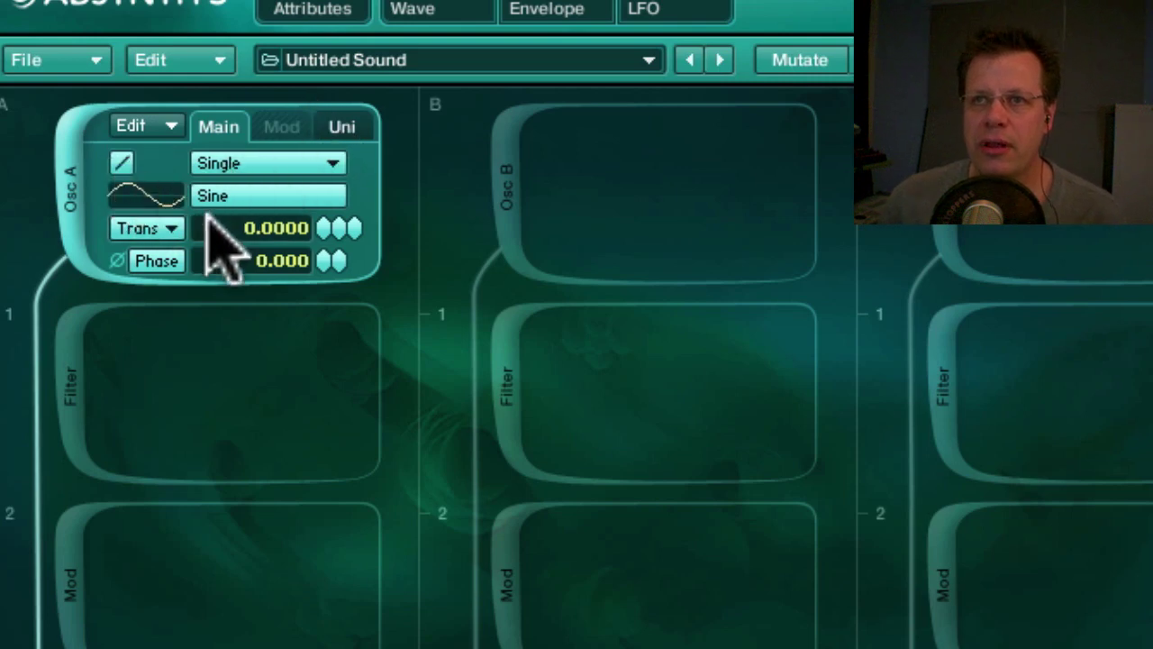
left_click(278, 164)
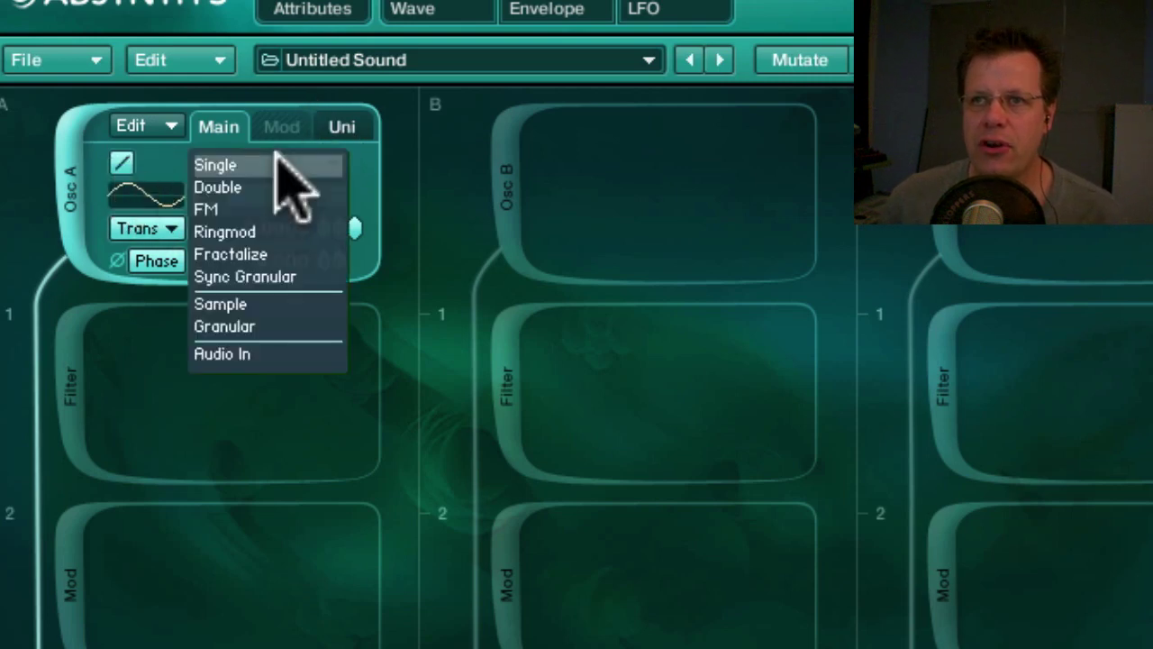
left_click(244, 305)
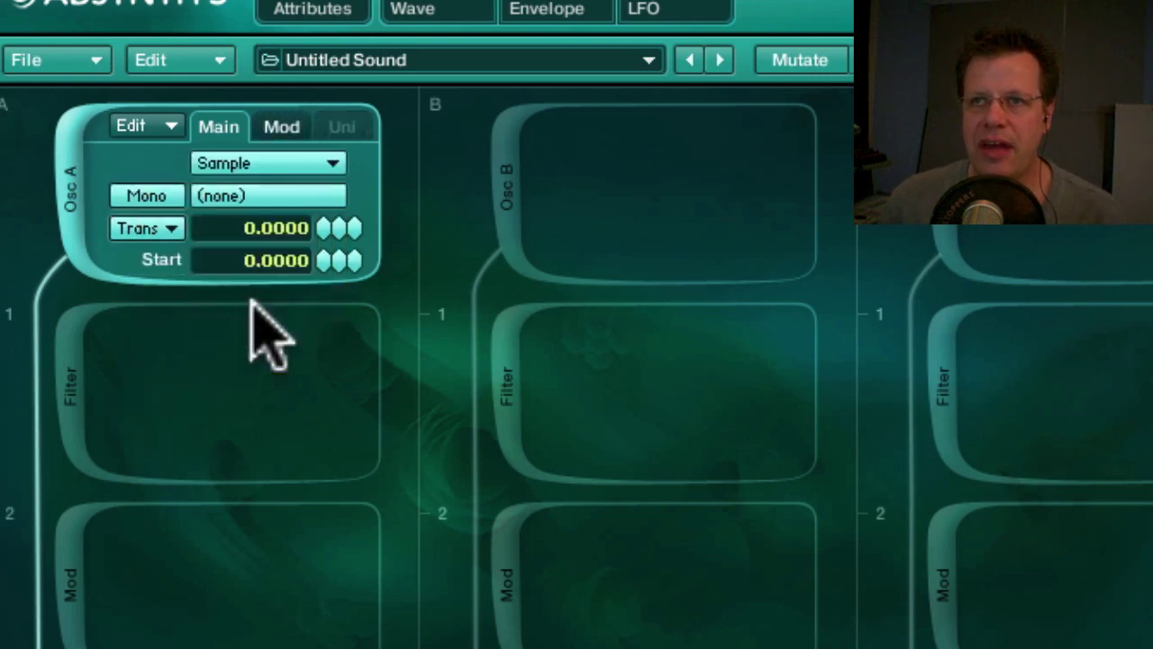
Load Steel Drum Low.wav from the 2 - Acoustic Instruments sample folder into oscillator A
left_click(240, 195)
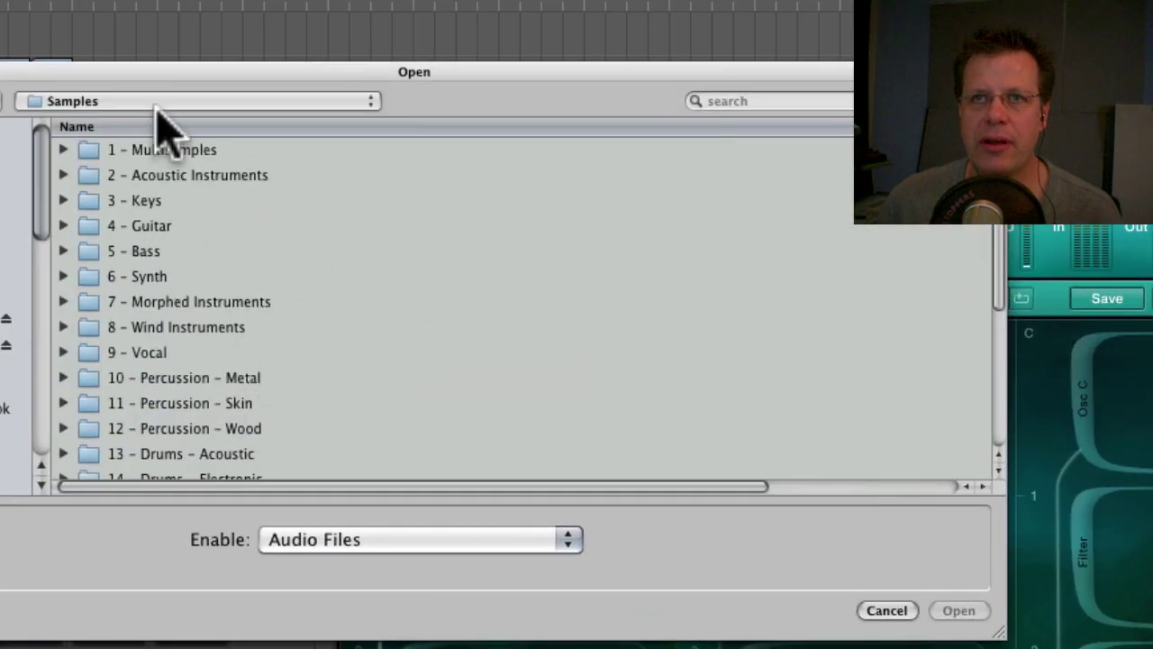
scroll(236, 401, "down", 5)
scroll(236, 401, "up", 5)
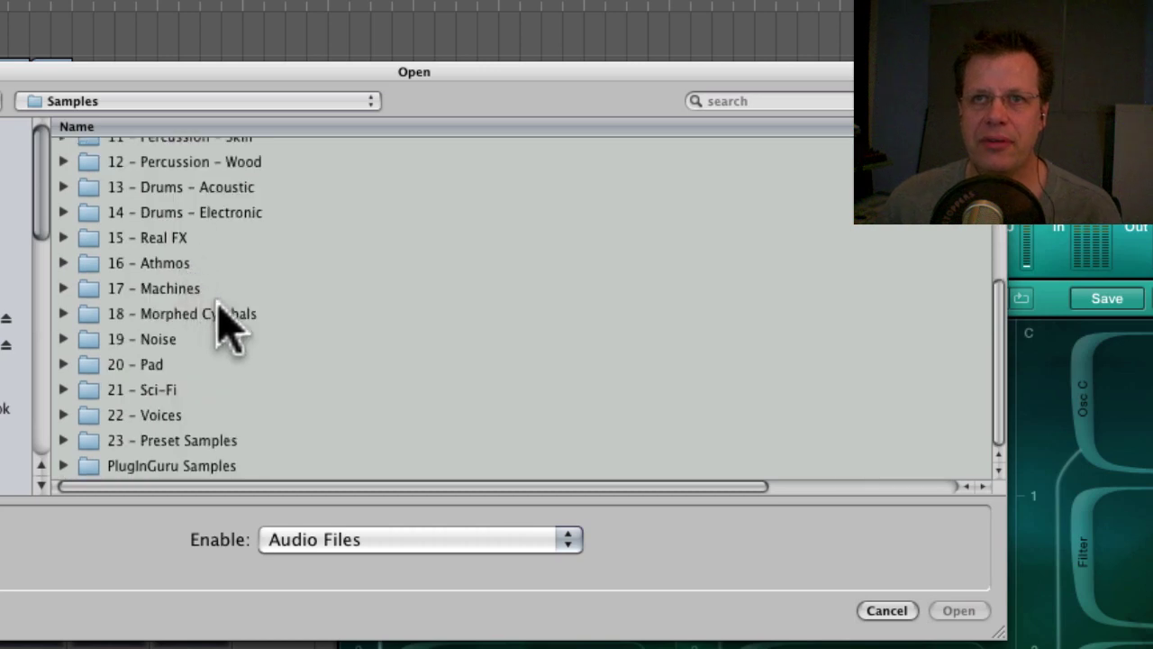
scroll(230, 333, "up", 2)
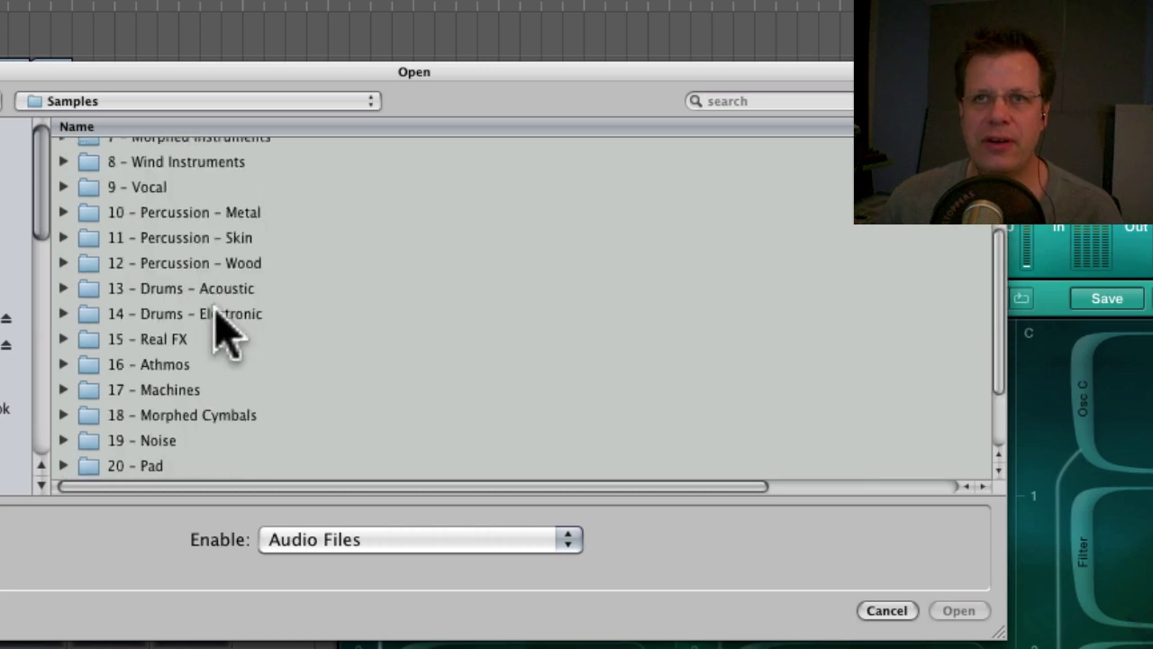
scroll(211, 261, "up", 2)
scroll(211, 261, "up", 2)
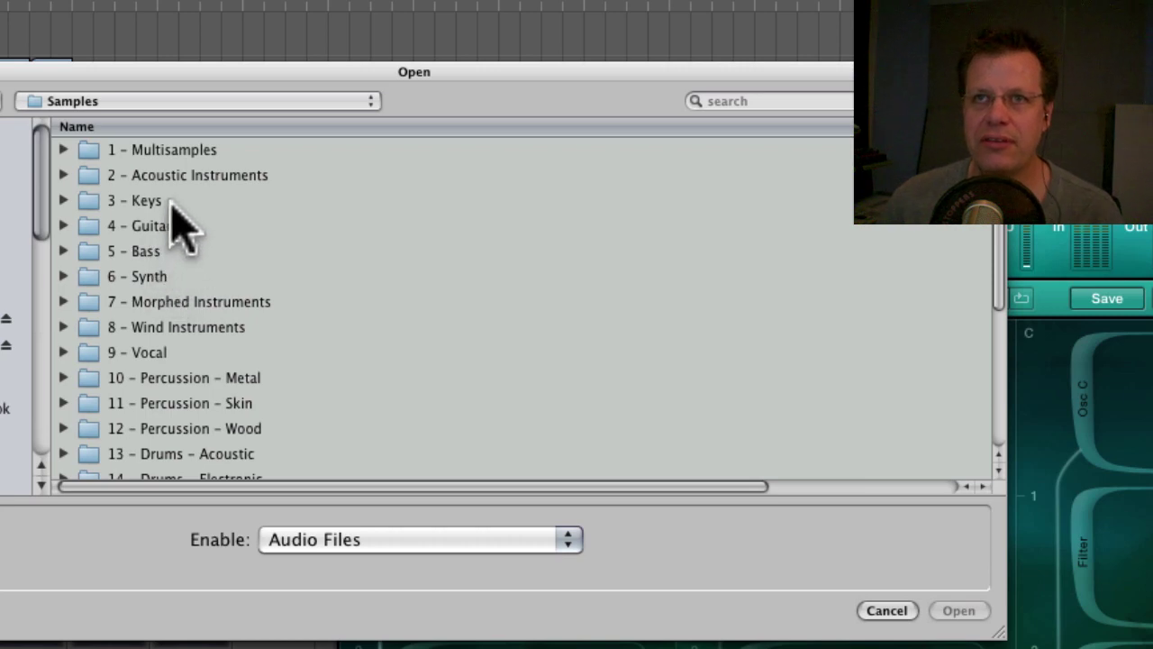
double_click(191, 176)
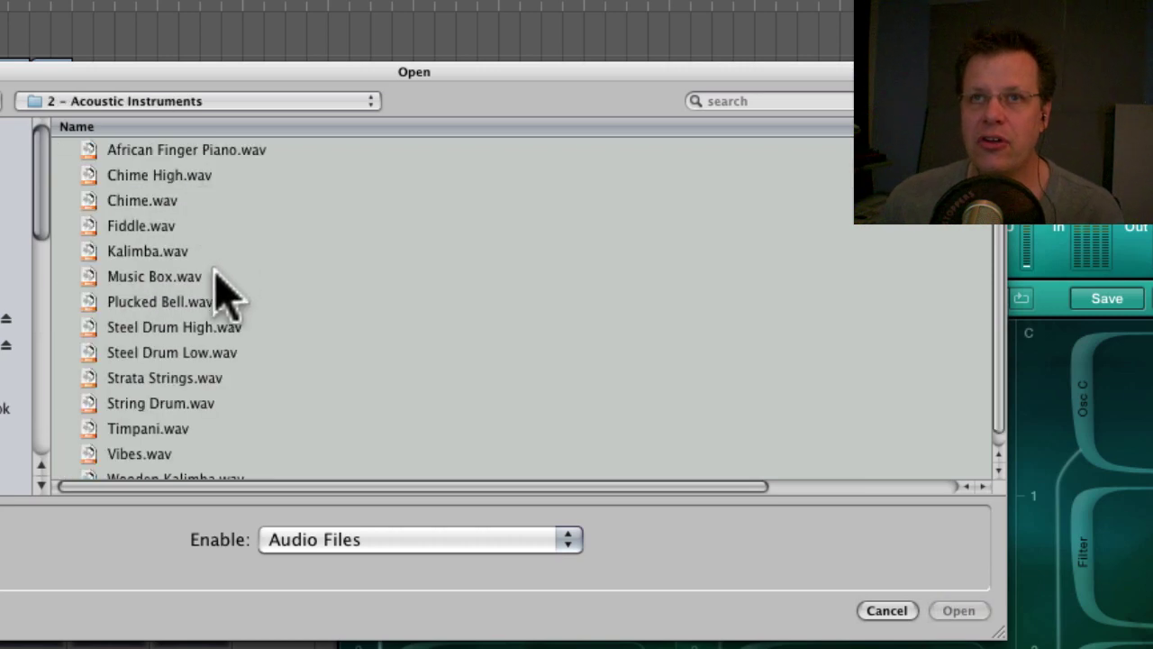
left_click(187, 354)
double_click(187, 353)
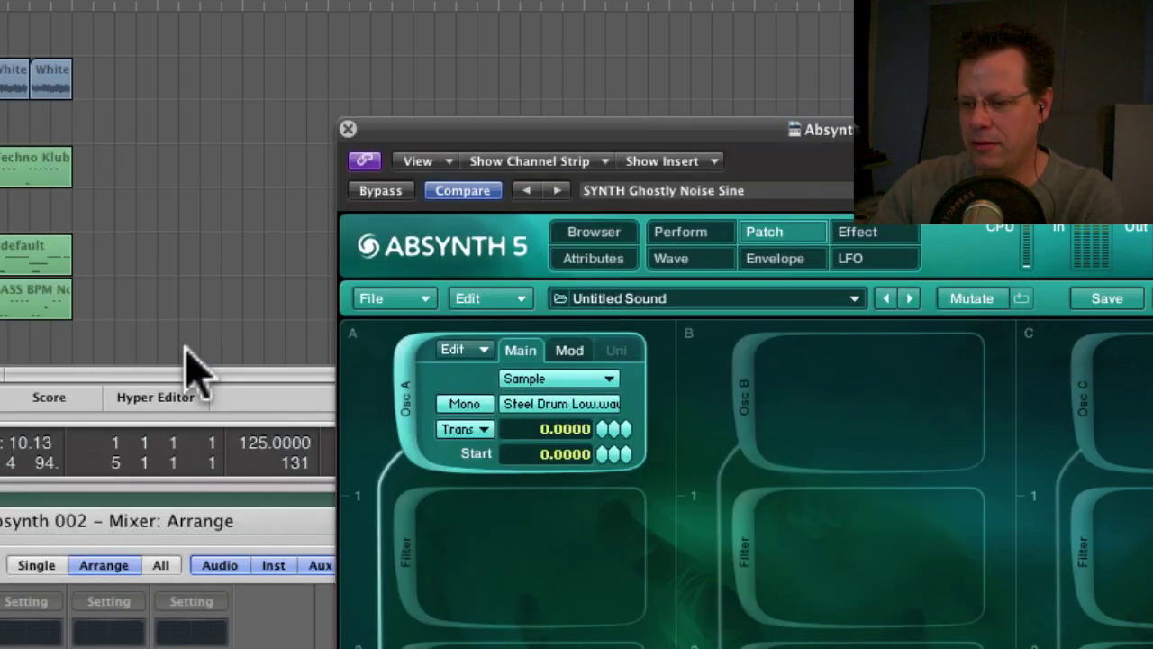
Browse for another oscillator A sample and look through the files in the 19 - Noise folder
left_click(568, 405)
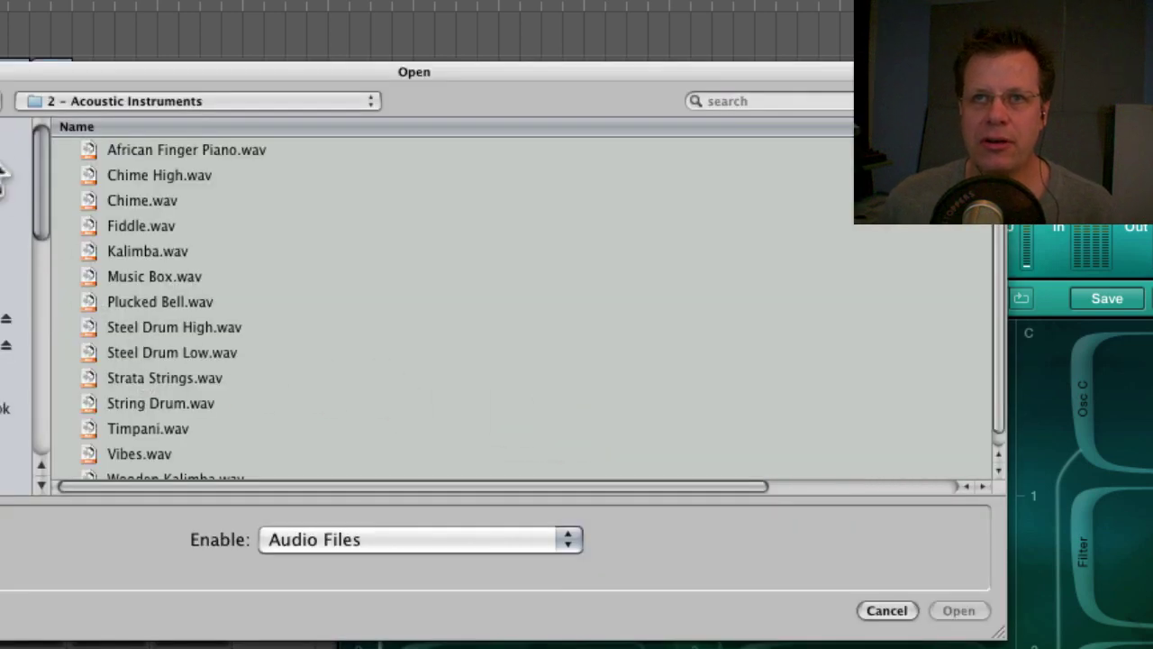
left_click(82, 100)
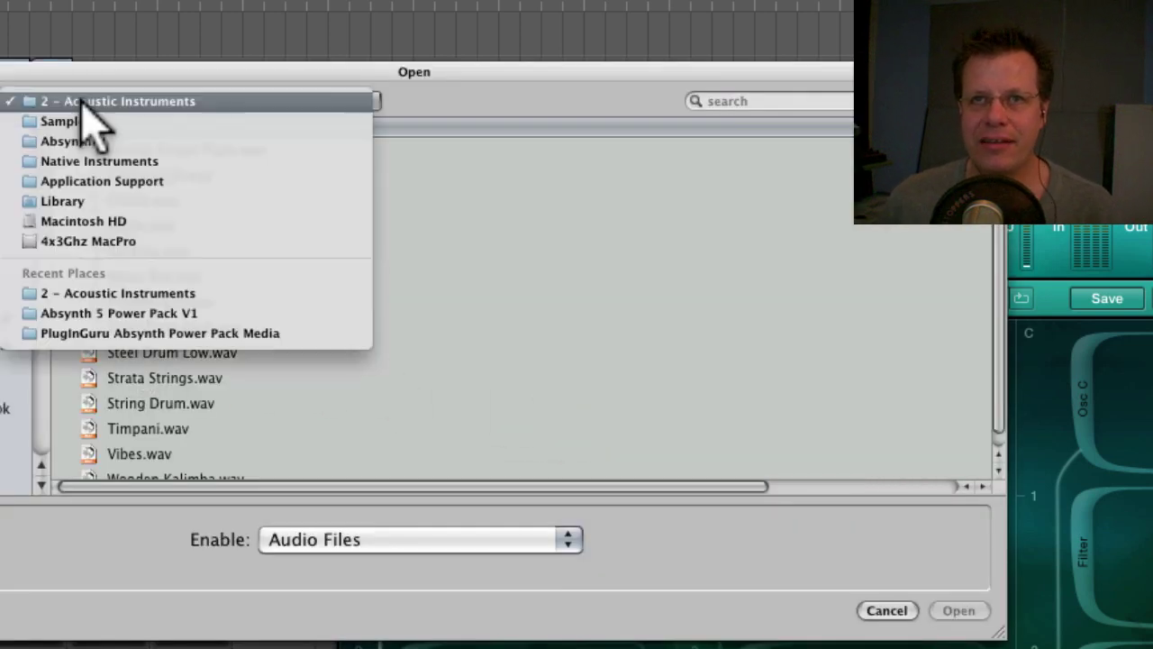
left_click(86, 118)
scroll(238, 281, "down", 3)
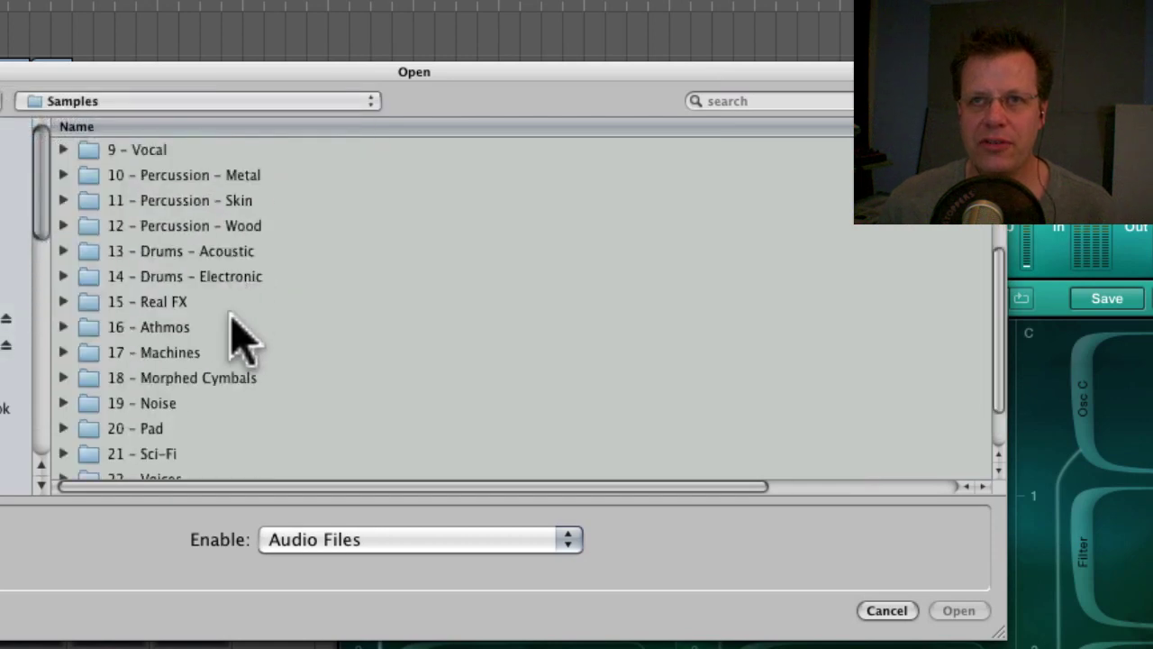
double_click(170, 402)
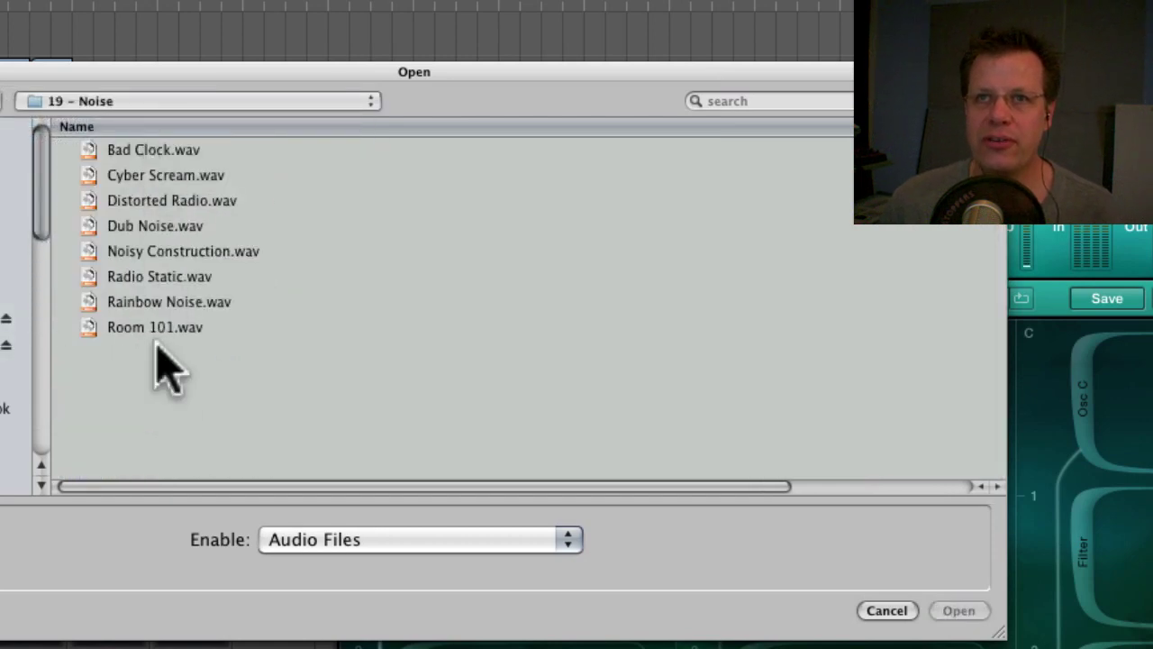
Load Noiz03.wav from the PlugInGuru Samples folder into oscillator A
left_click(90, 103)
left_click(90, 120)
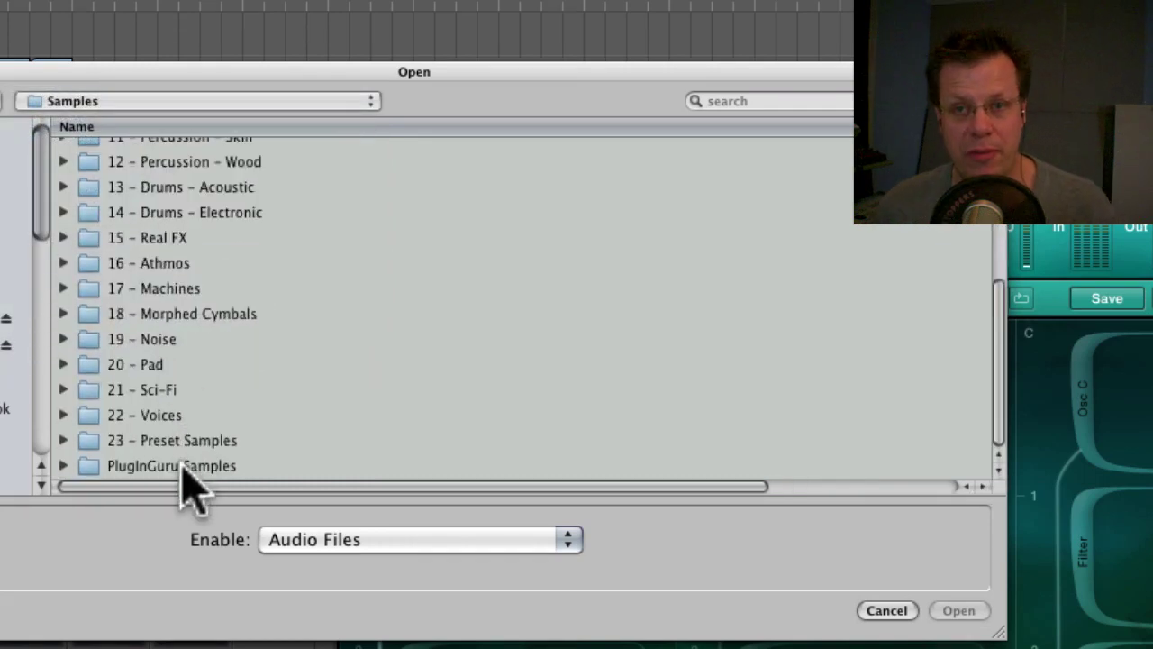
double_click(178, 467)
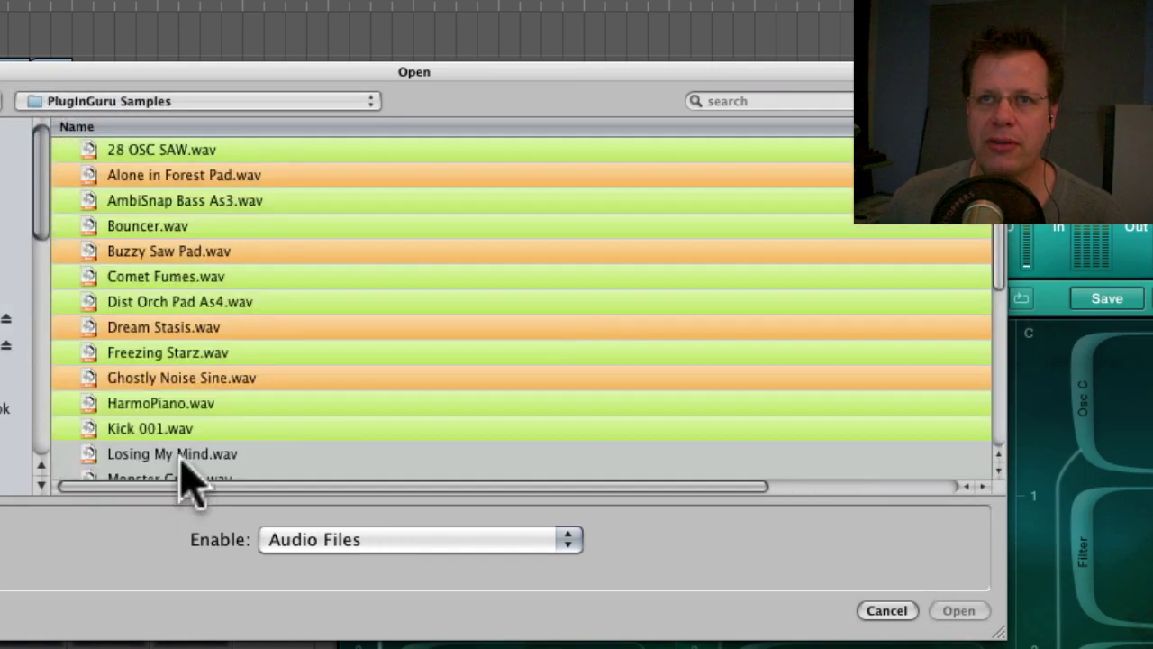
scroll(187, 423, "down", 5)
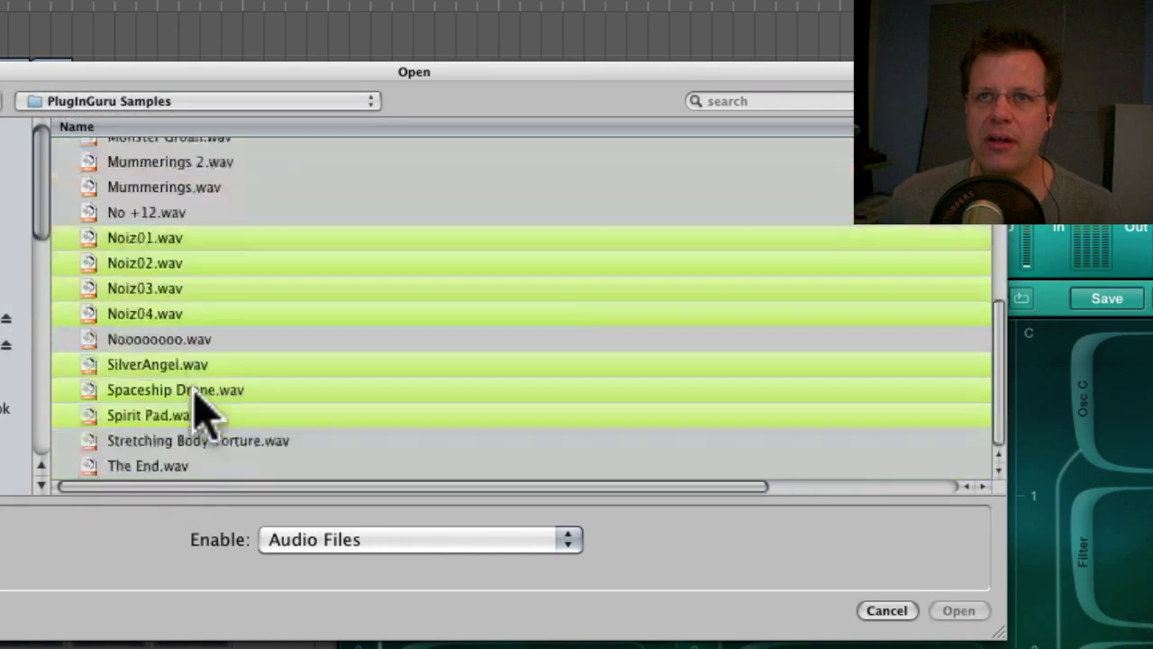
double_click(149, 288)
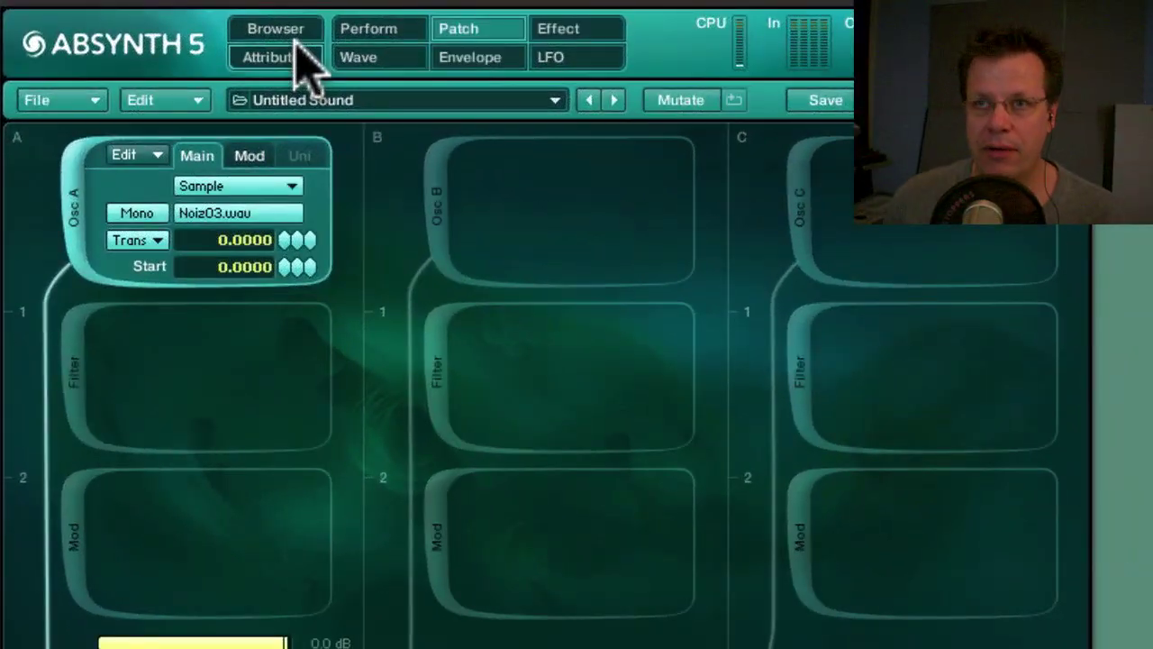
Enable the first filter module in channel A and view its available filter types without picking one
left_click(63, 387)
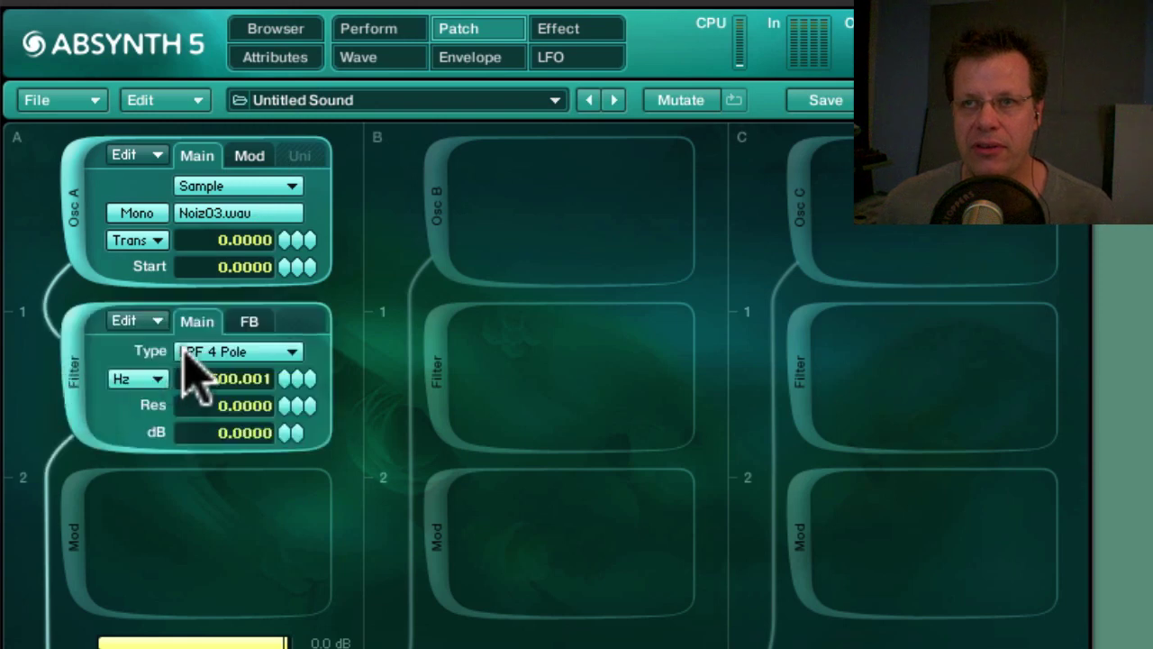
left_click(202, 351)
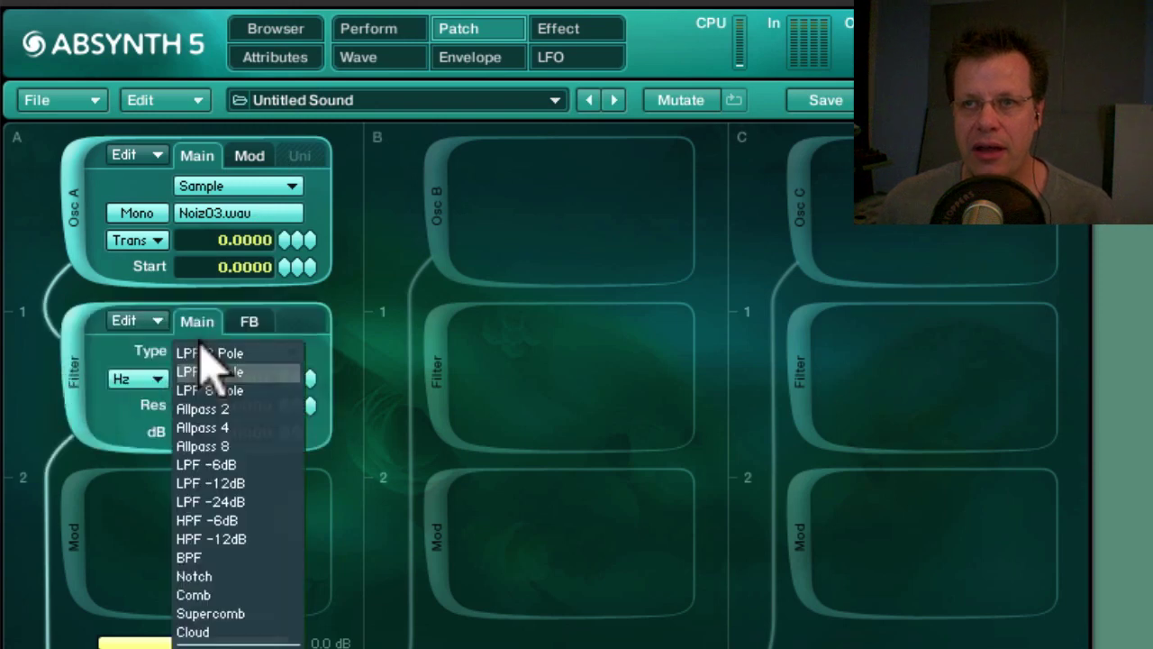
left_click(36, 368)
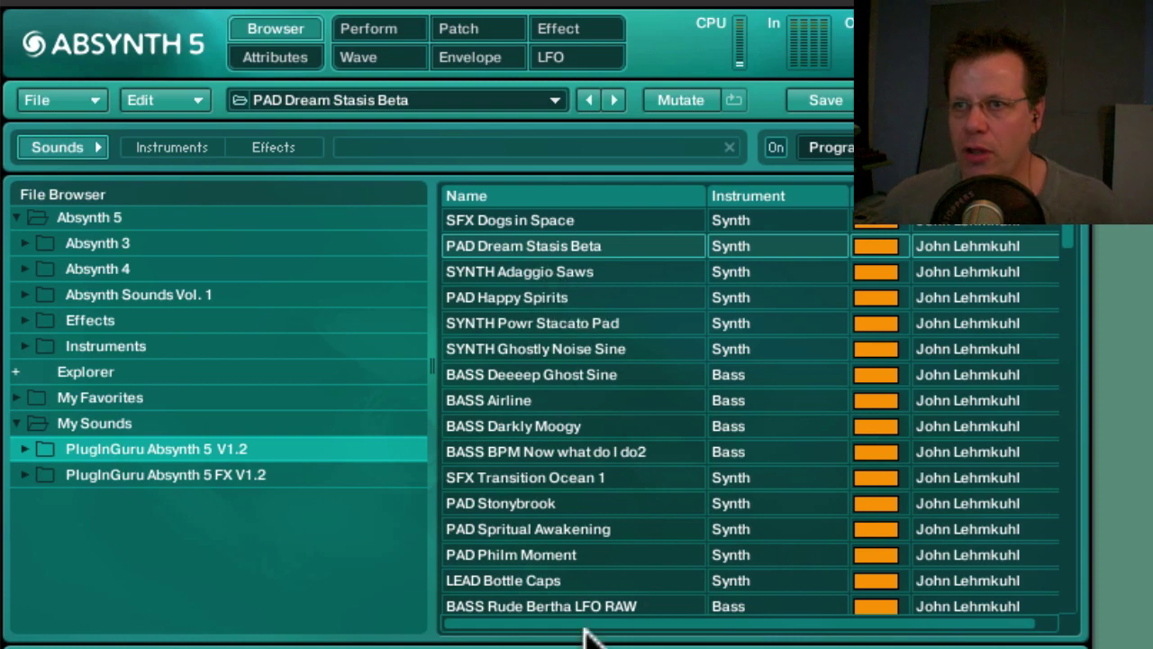
Load the BPM Lead Dream Stasis patch to audition it, and replace it with PAD Spritual Awakening
scroll(554, 577, "down", 3)
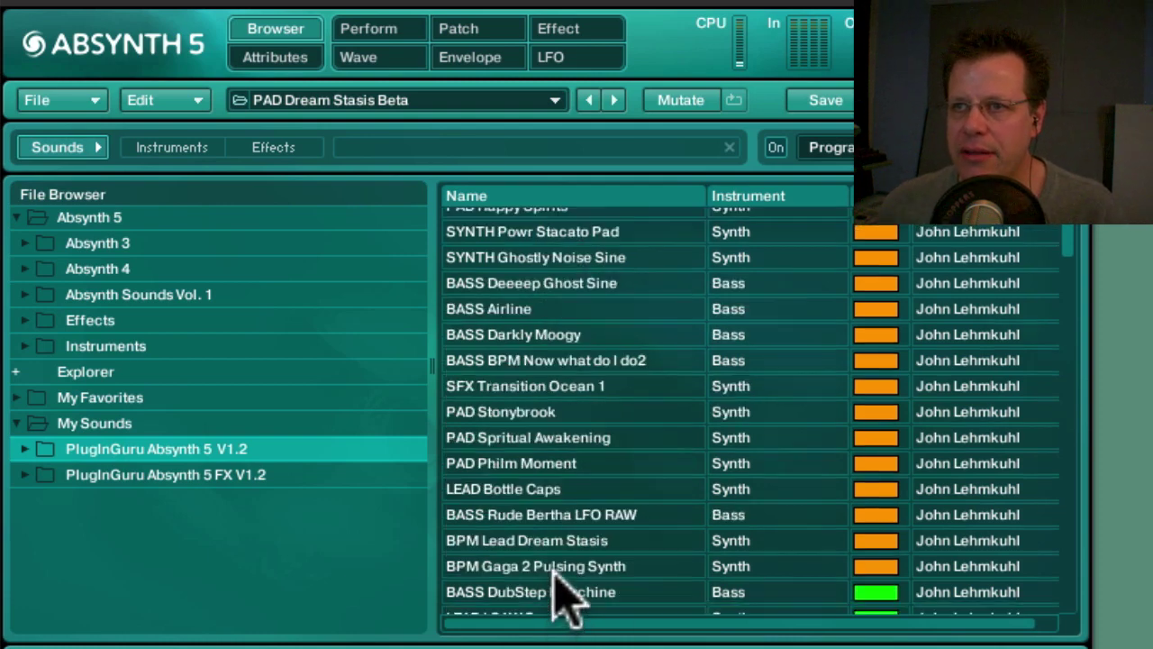
left_click(541, 537)
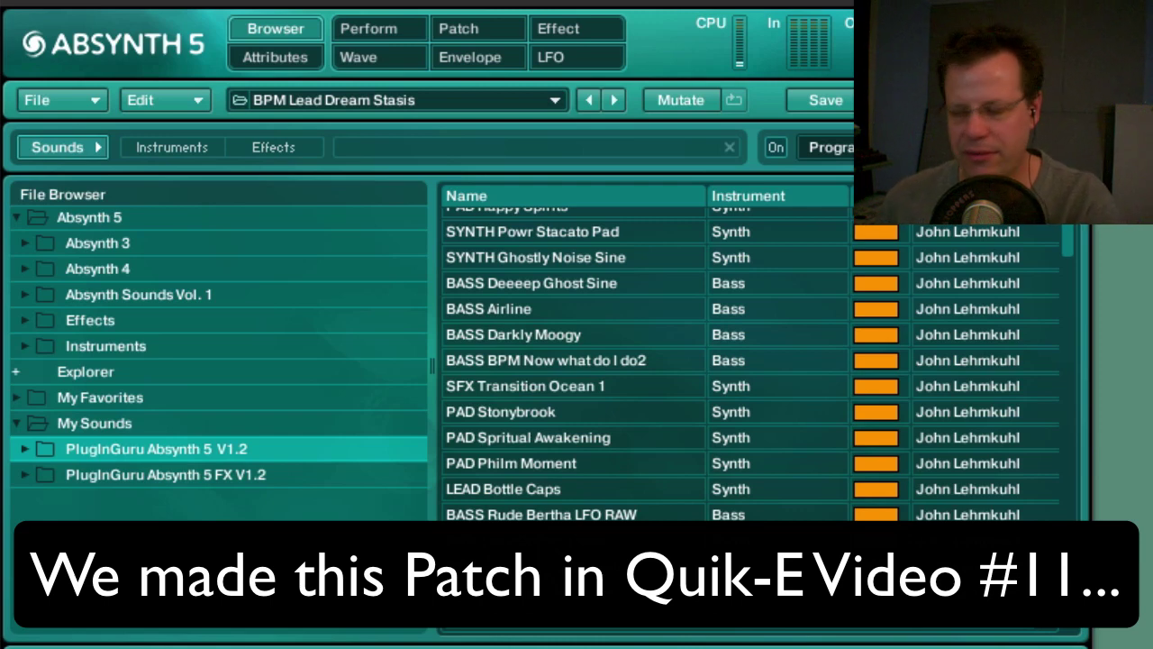
scroll(618, 279, "up", 2)
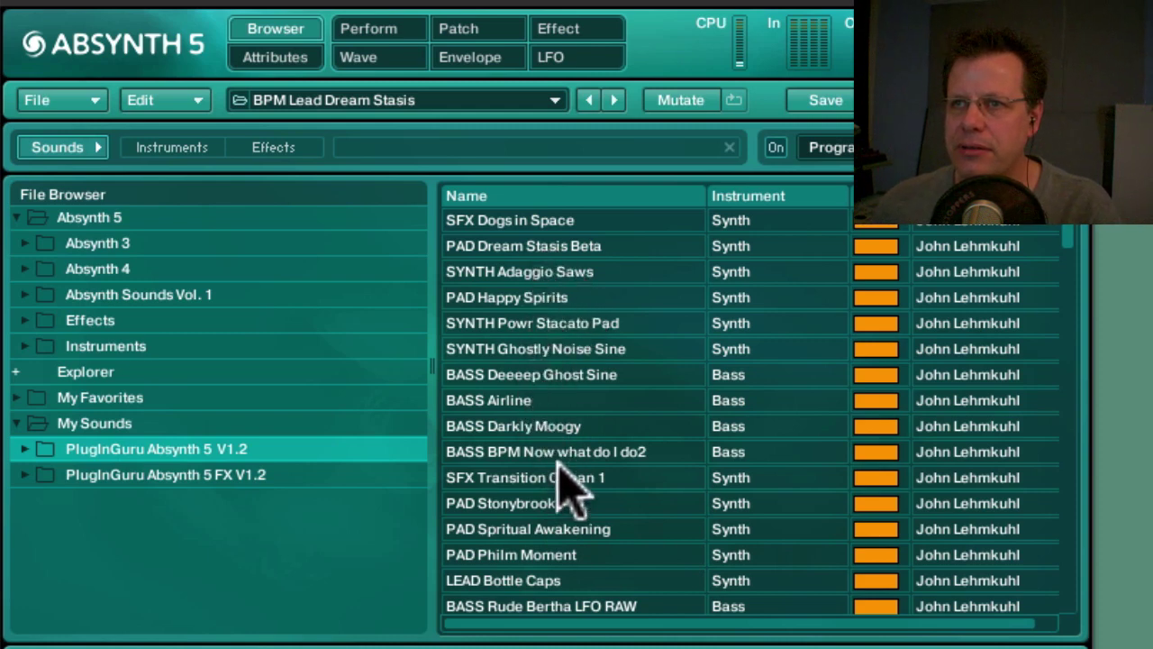
left_click(575, 530)
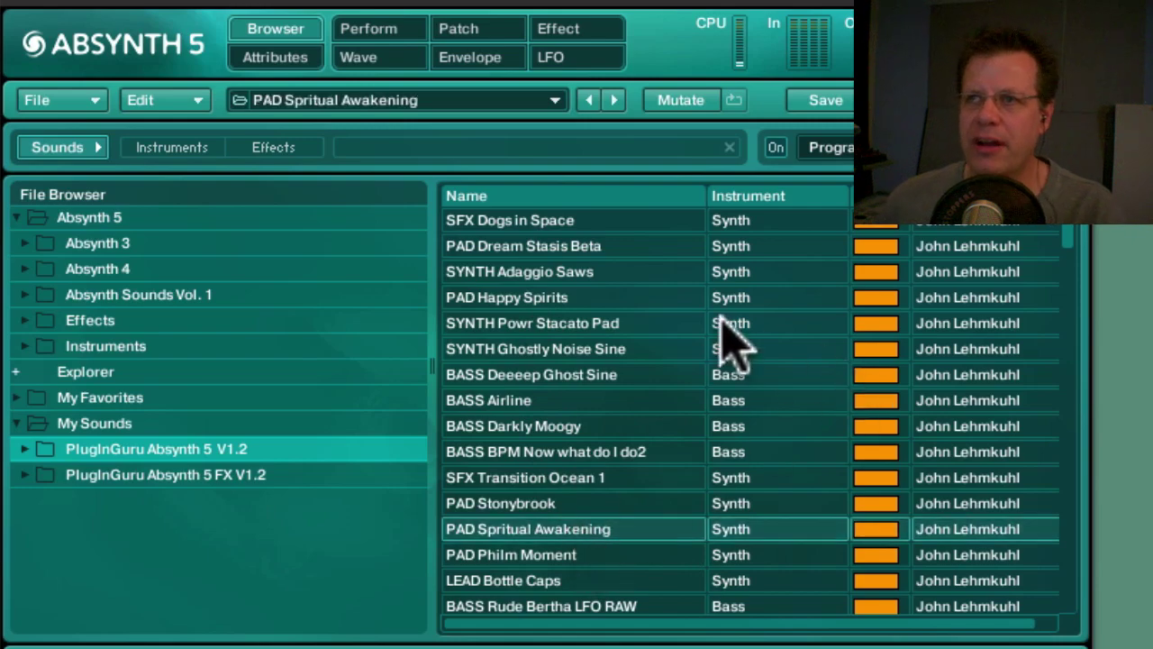
scroll(731, 347, "down", 4)
scroll(733, 348, "up", 4)
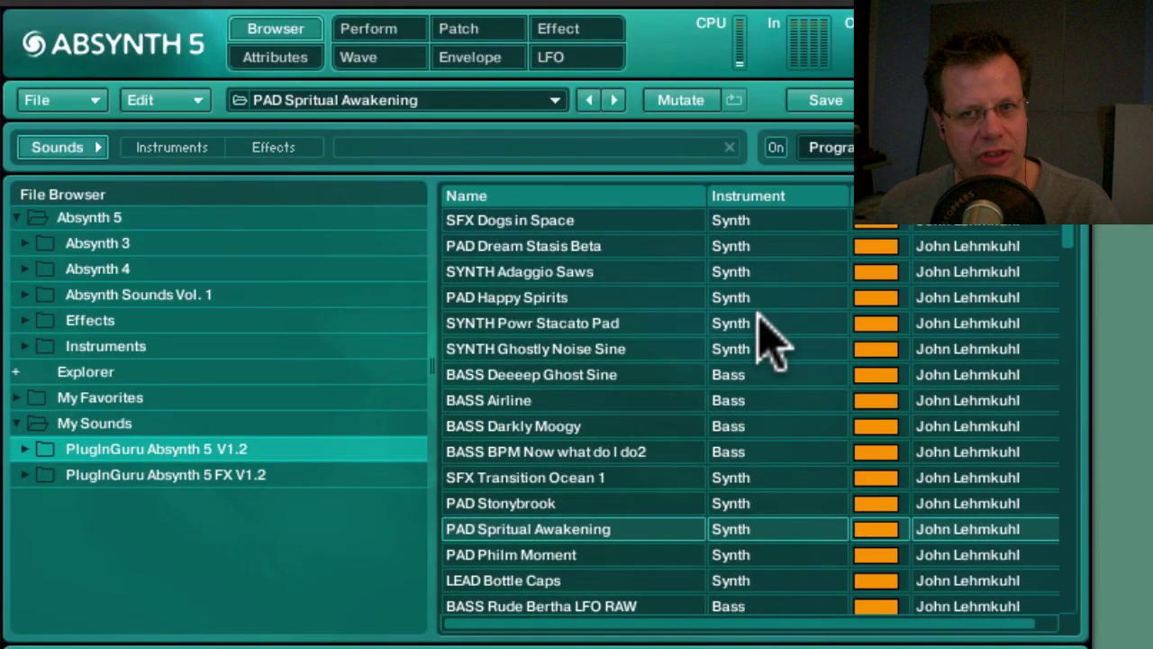
scroll(760, 342, "down", 5)
scroll(747, 420, "up", 5)
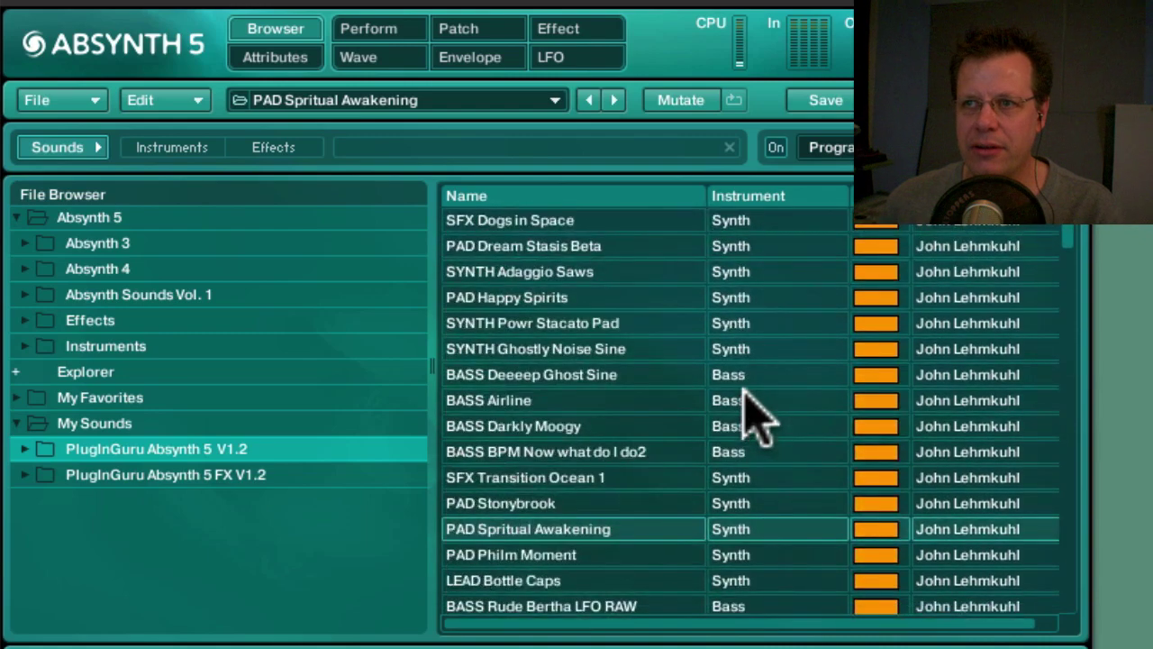
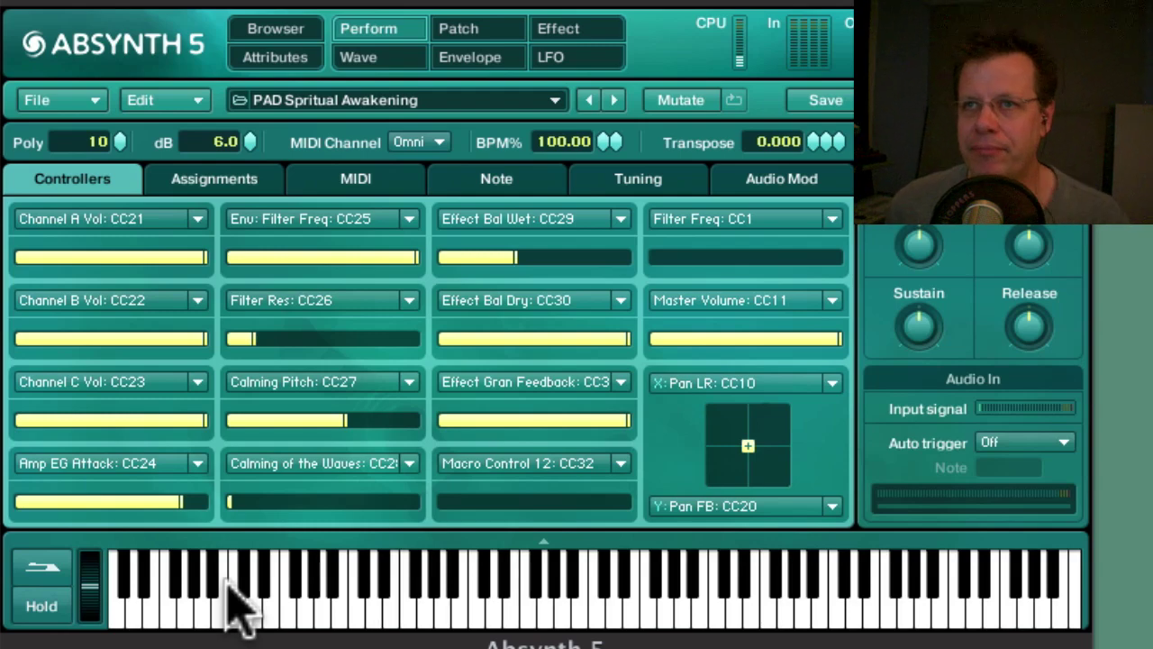
Audition BASS Airline, PAD Dream Stasis Beta, PAD Happy Spirits and LEAD Bottle Caps in turn, ending with BASS Rude Bertha LFO RAW loaded
left_click(275, 32)
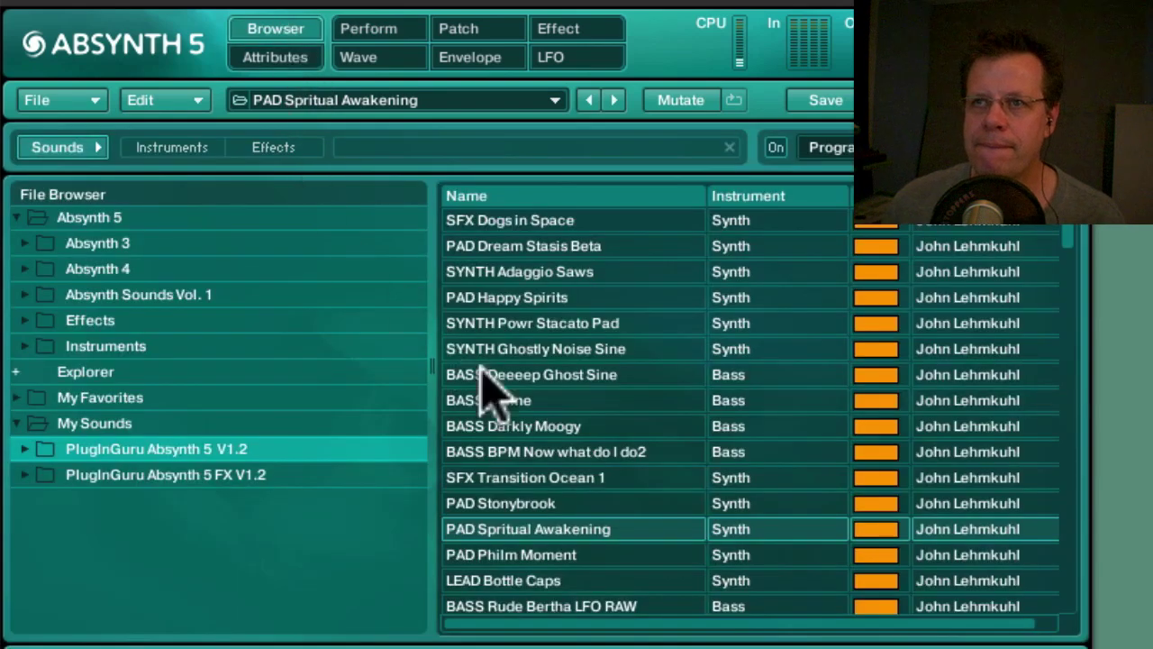
left_click(523, 399)
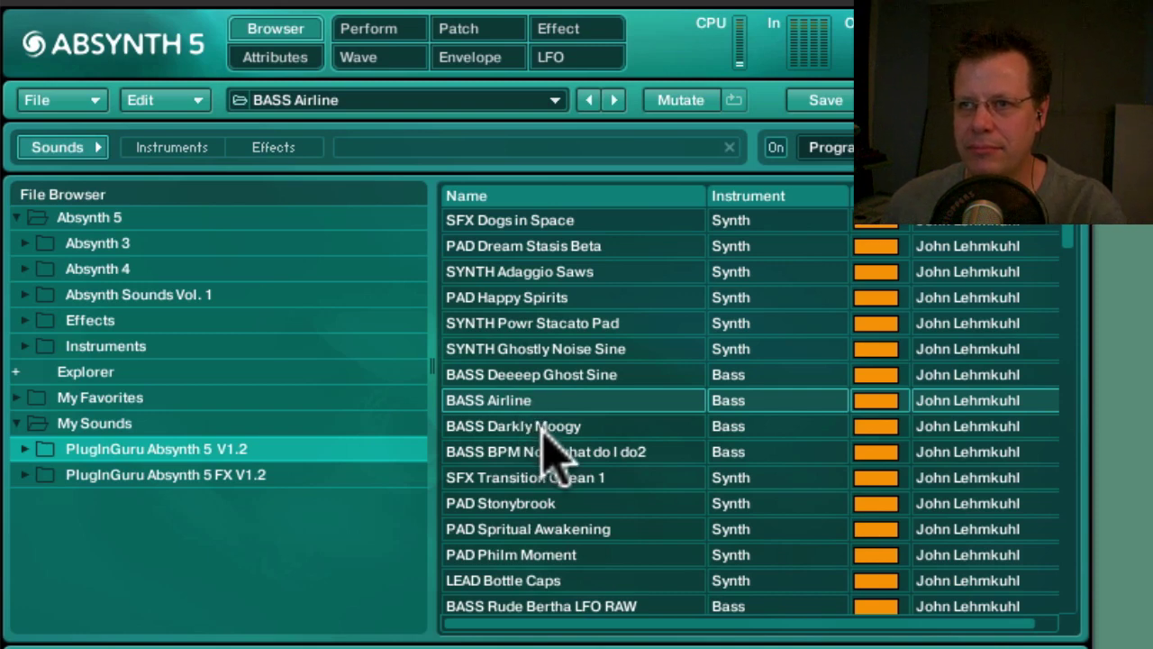
left_click(534, 248)
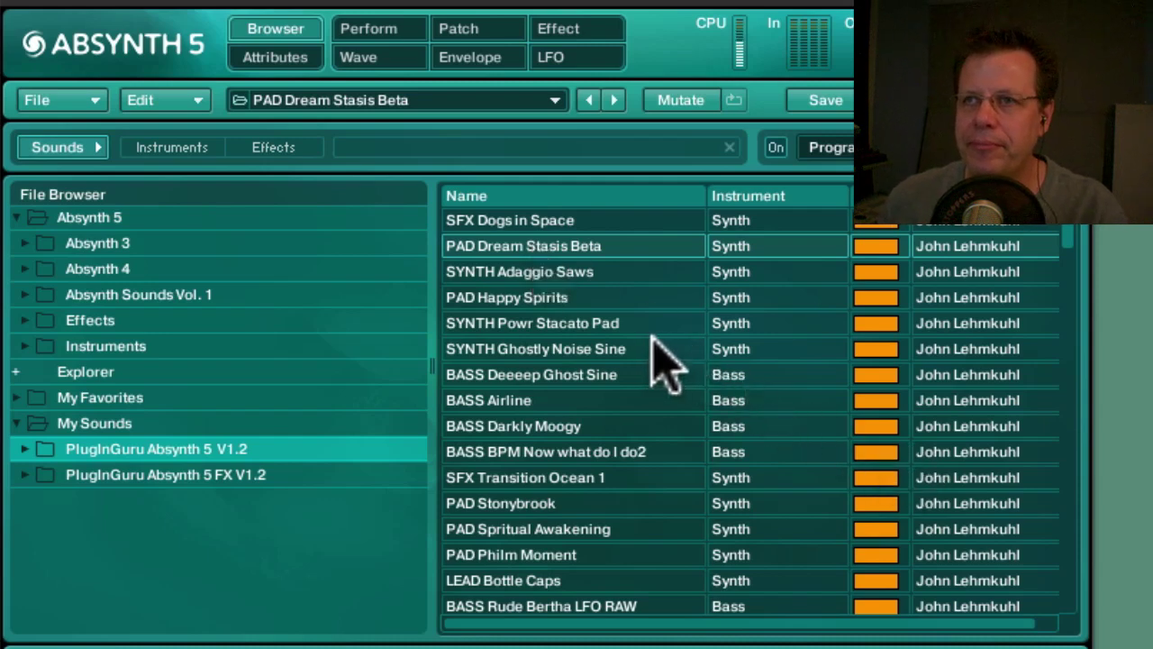
left_click(544, 299)
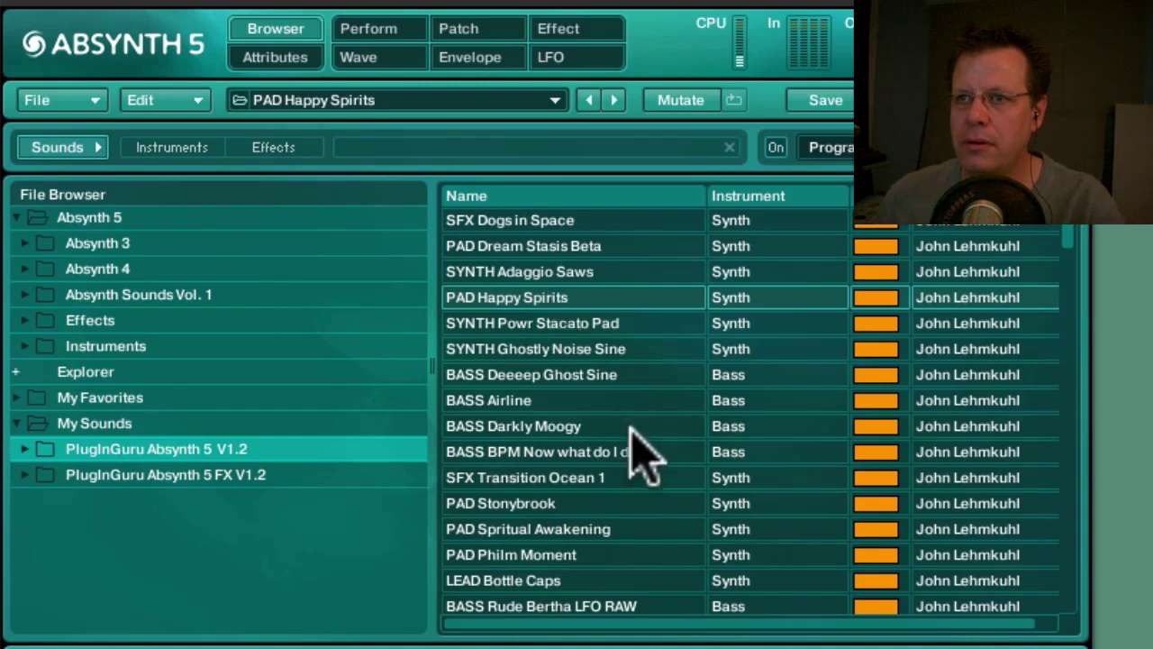
left_click(532, 580)
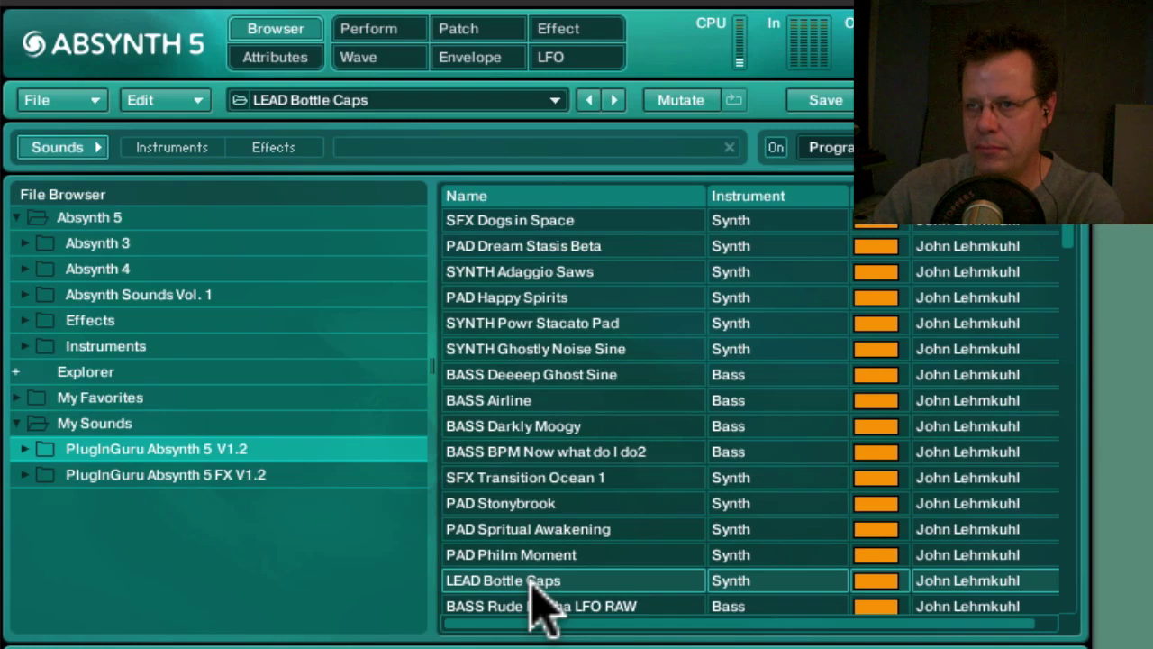
left_click(540, 601)
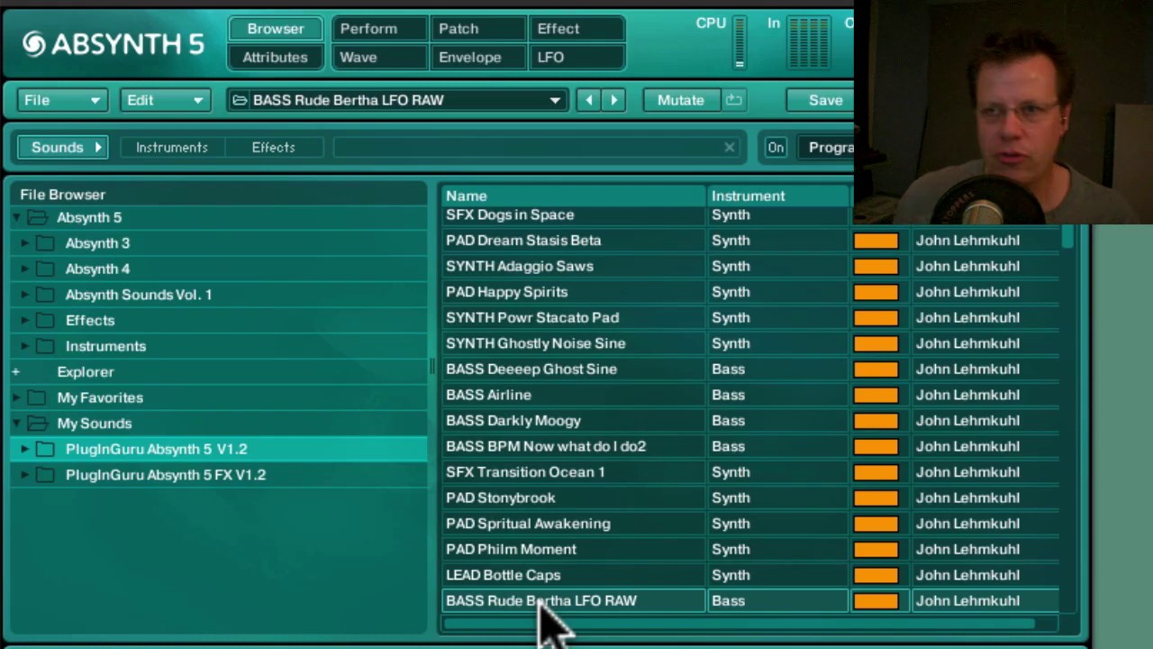
scroll(545, 613, "down", 2)
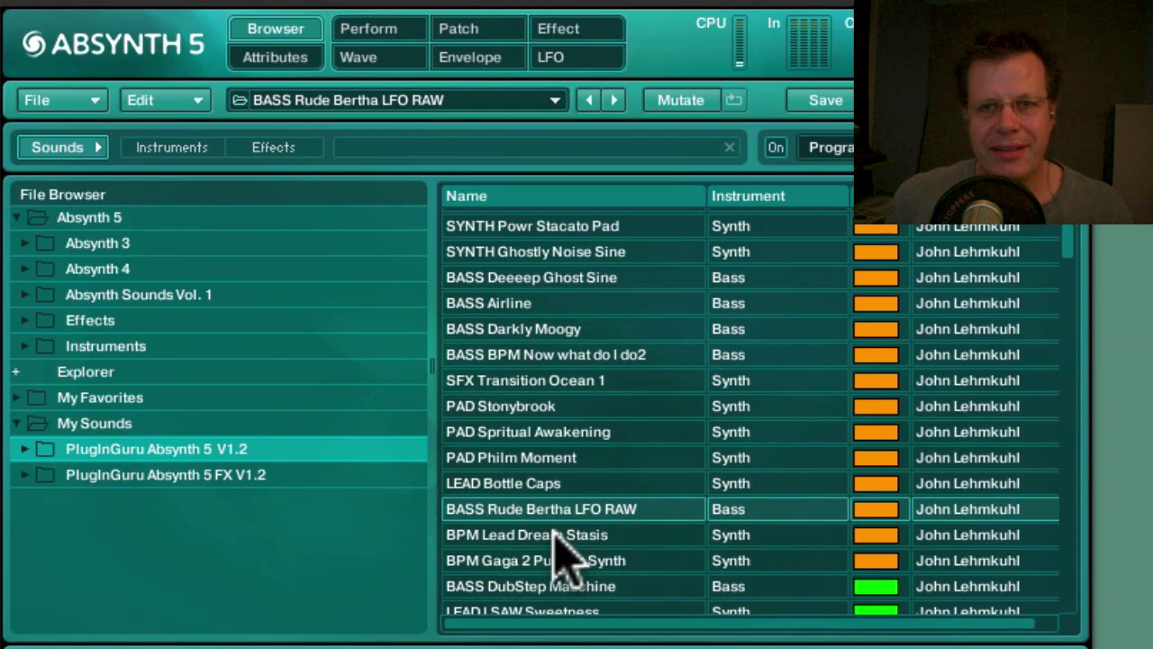
scroll(569, 518, "up", 2)
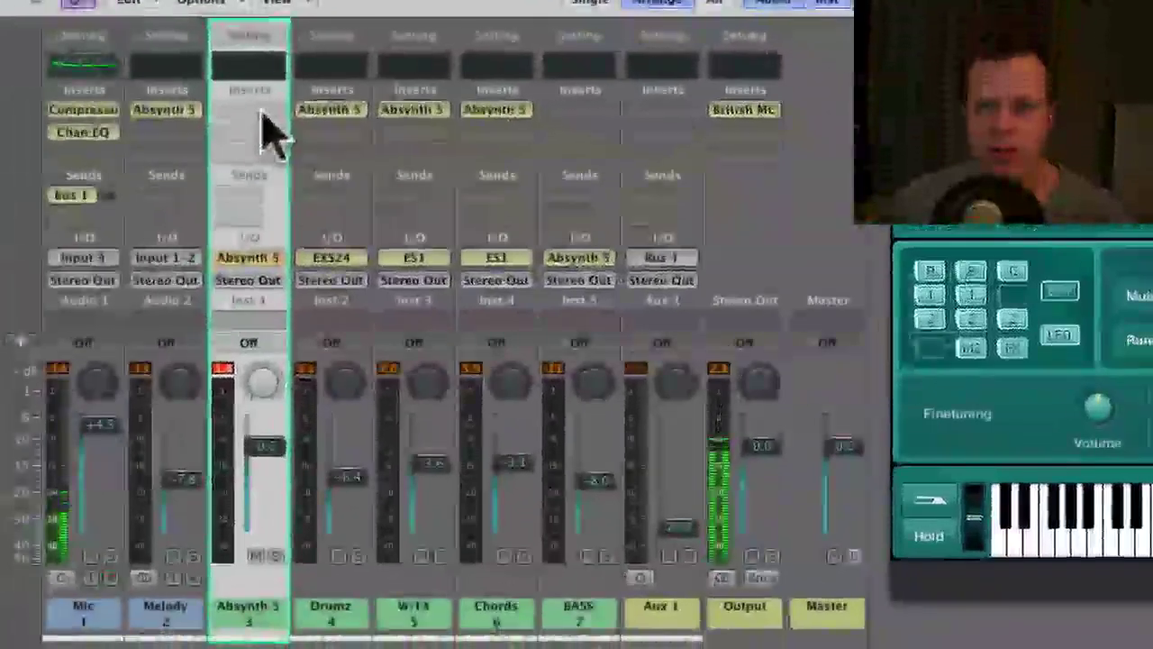
Switch to the Logic Pro mixer and insert the Native Instruments Absynth 5 FX effect on the Absynth 5 channel
left_click(60, 193)
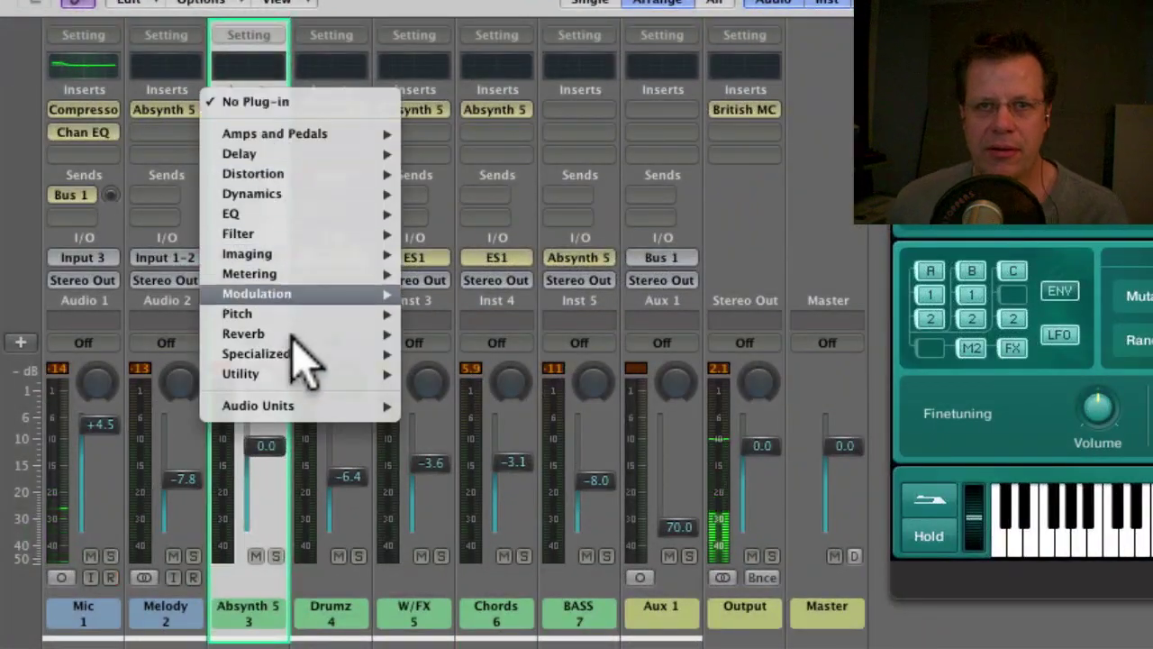
mouse_move(302, 405)
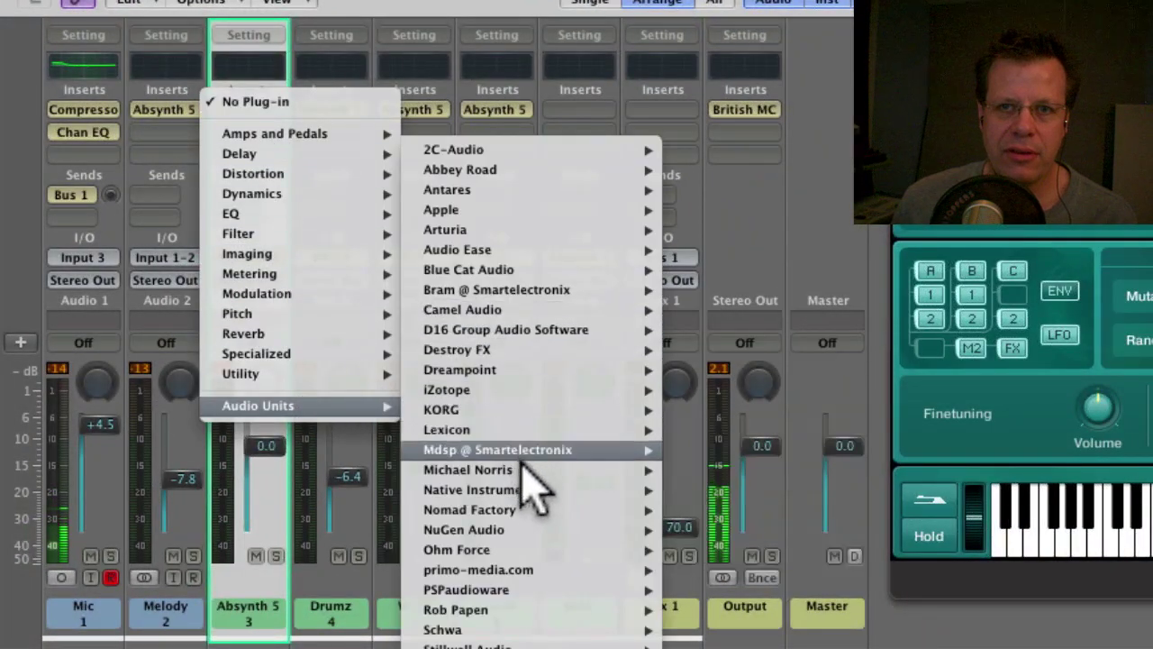
mouse_move(644, 492)
mouse_move(753, 510)
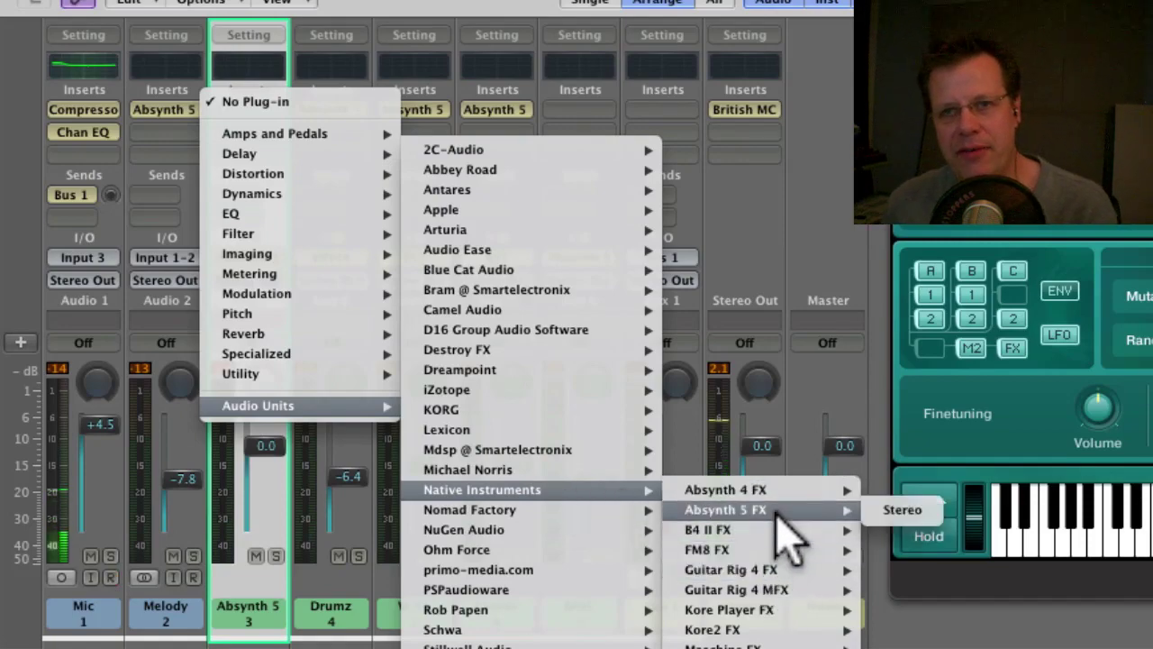
left_click(777, 512)
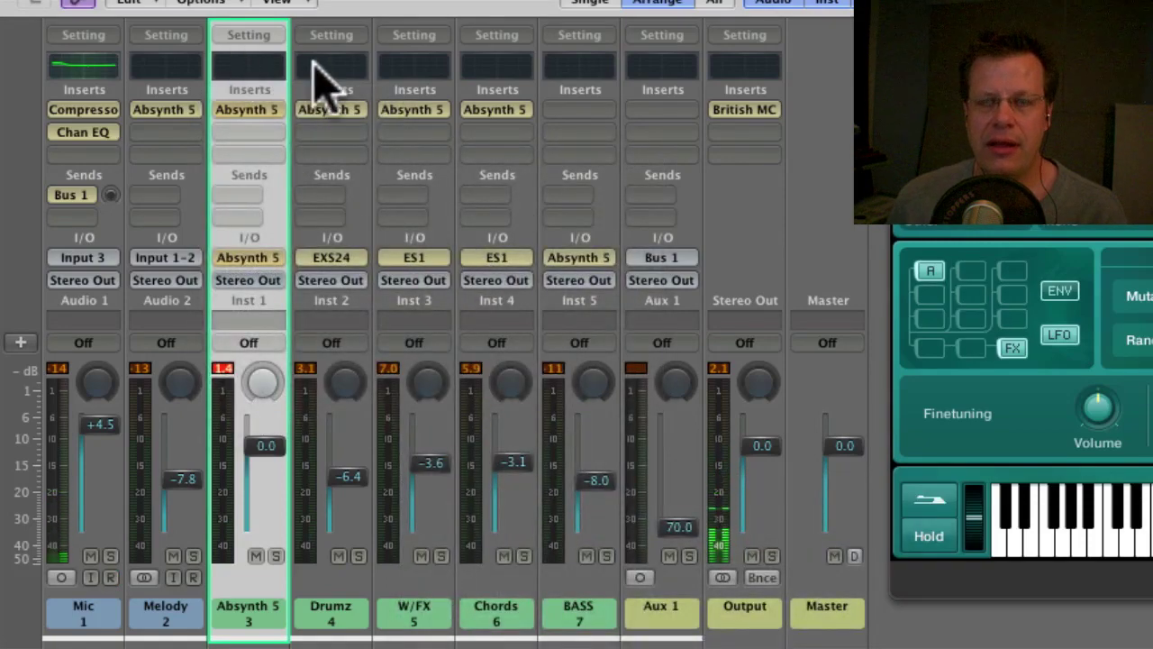
Load 16th Note Gate Boring in the new Absynth 5 FX insert, replace it with ANYTHING 1.1 Panning DDL, and show its patch modules
left_click(247, 109)
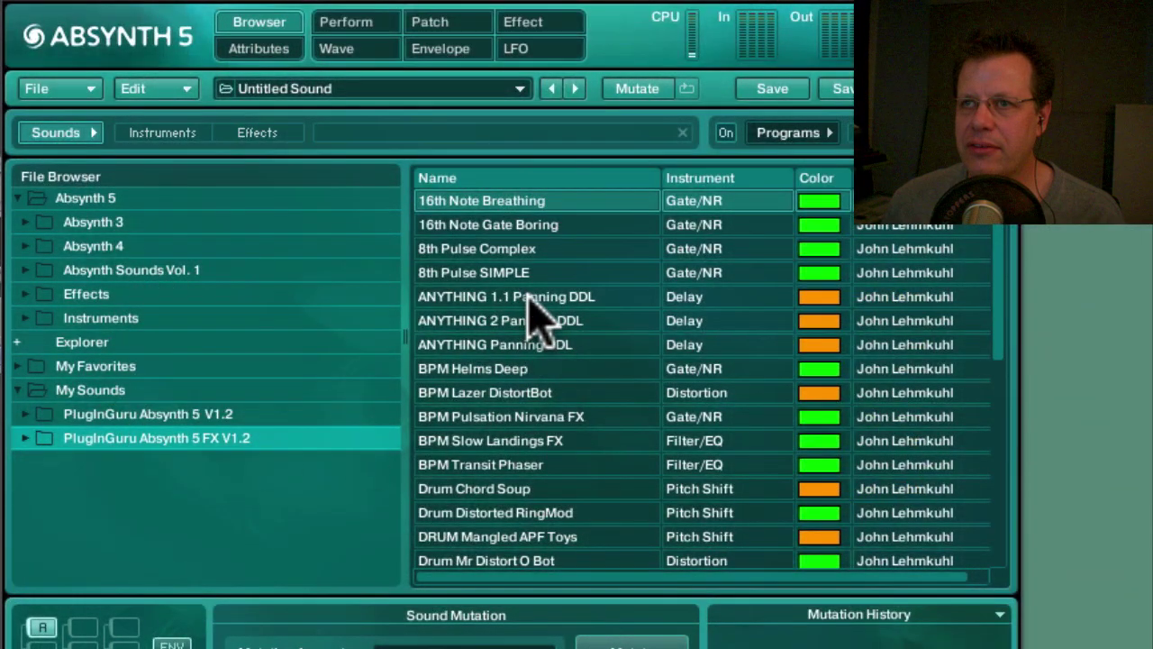
left_click(491, 227)
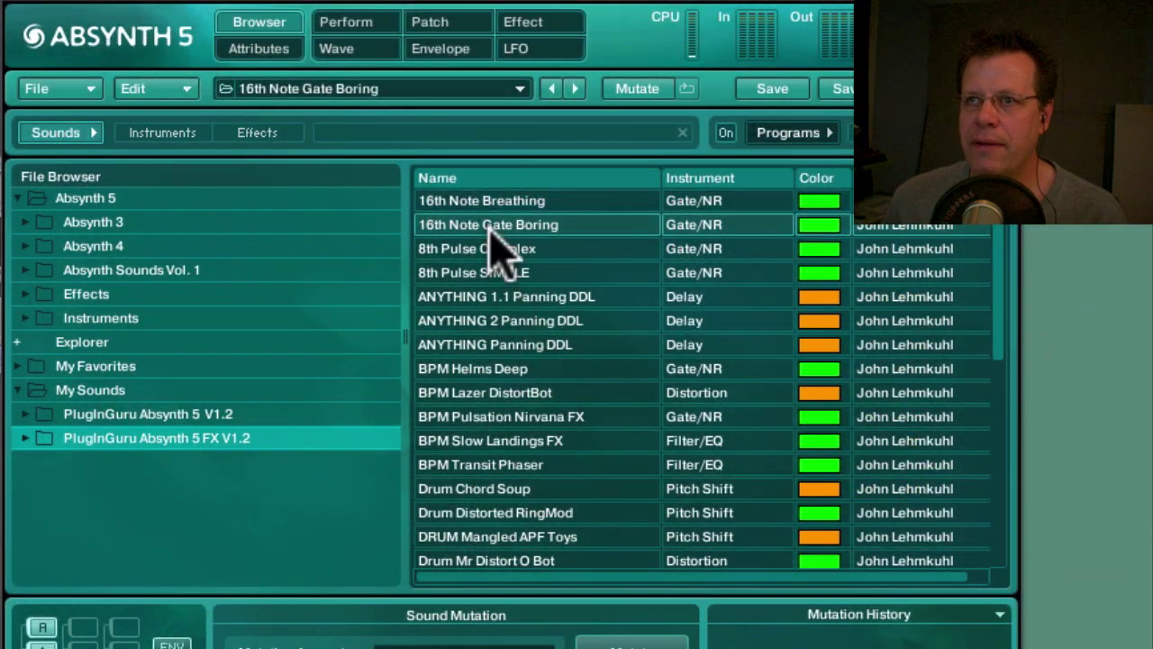
left_click(514, 302)
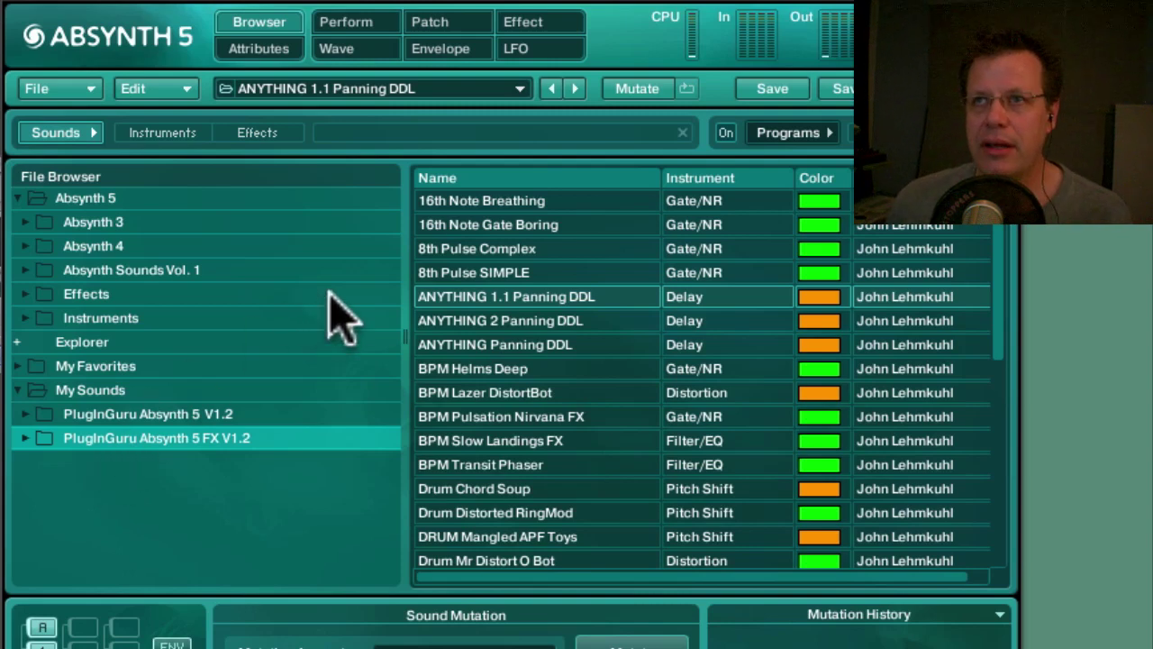
left_click(460, 18)
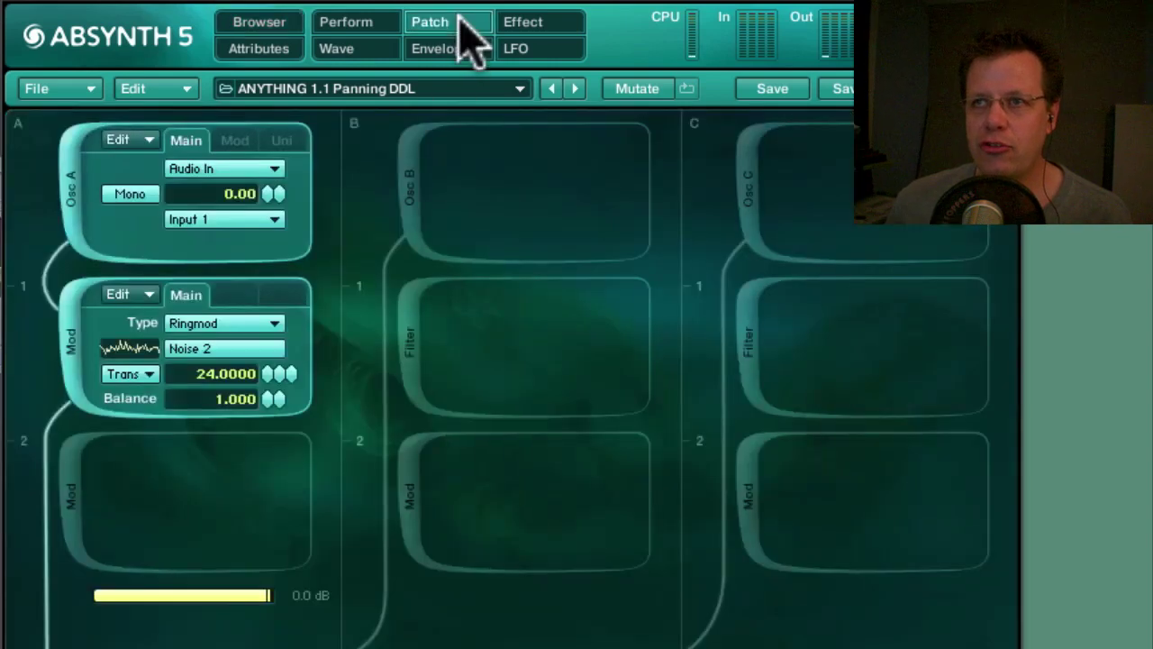
Bypass the TUNED Noise Jammer effect on the Melody track and return the playhead to the start
left_click(98, 487)
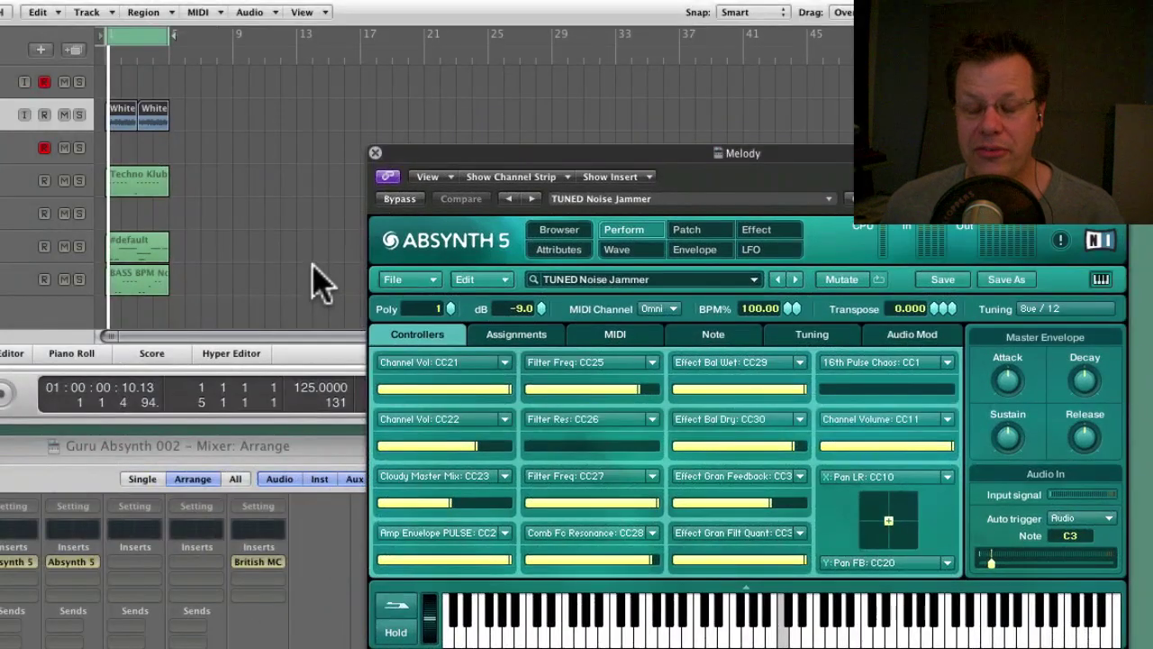
left_click(402, 200)
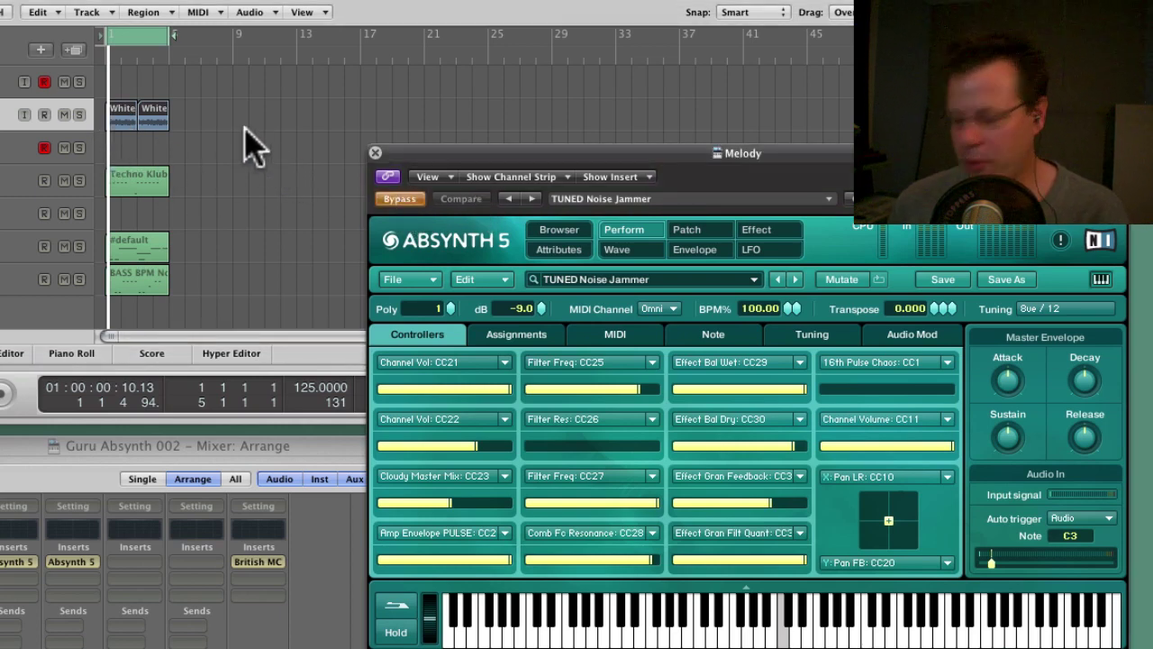
key("0")
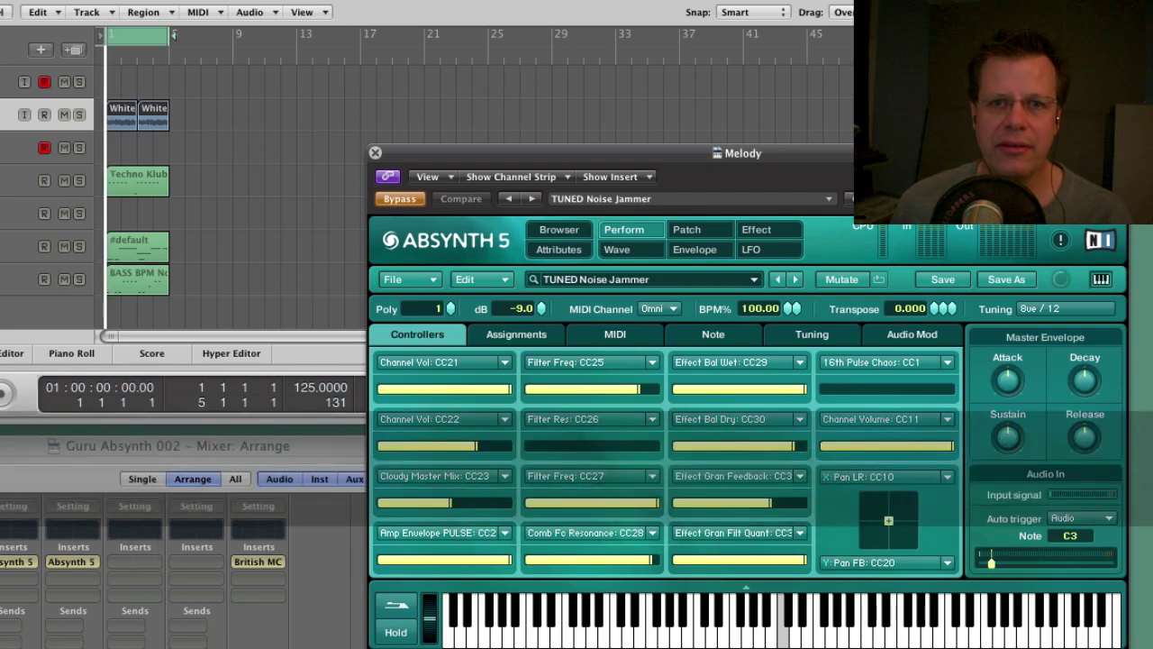
key("0")
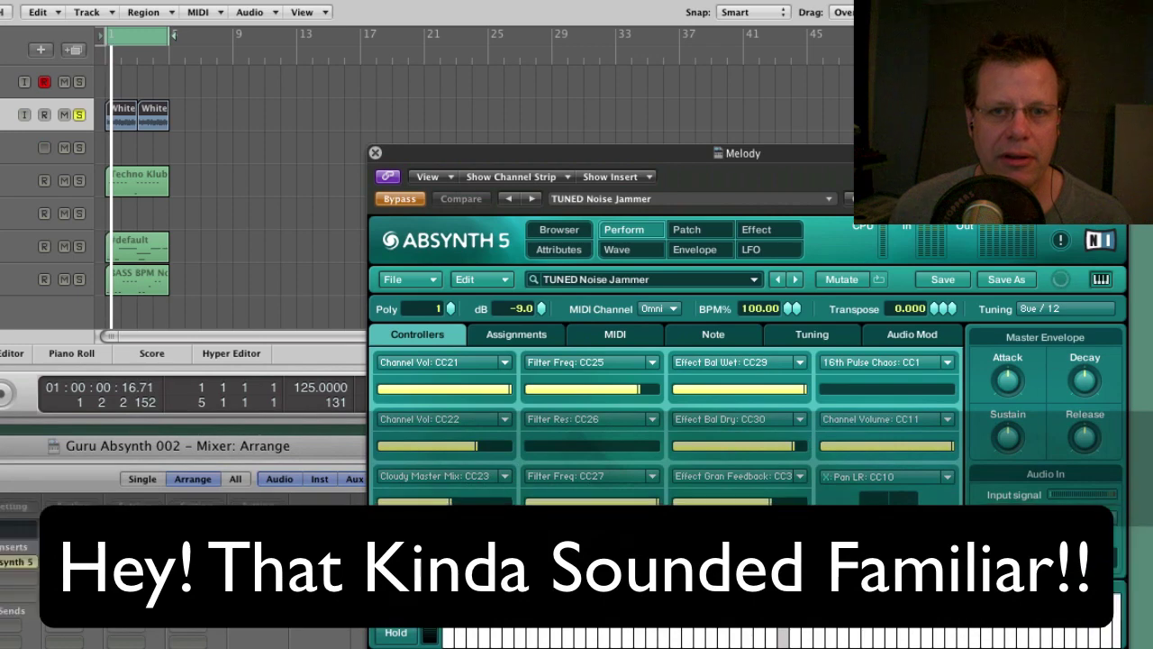
Solo the Melody and Mic tracks and play the loop through the TUNED Noise Jammer effect
key("s")
key("0")
key("s")
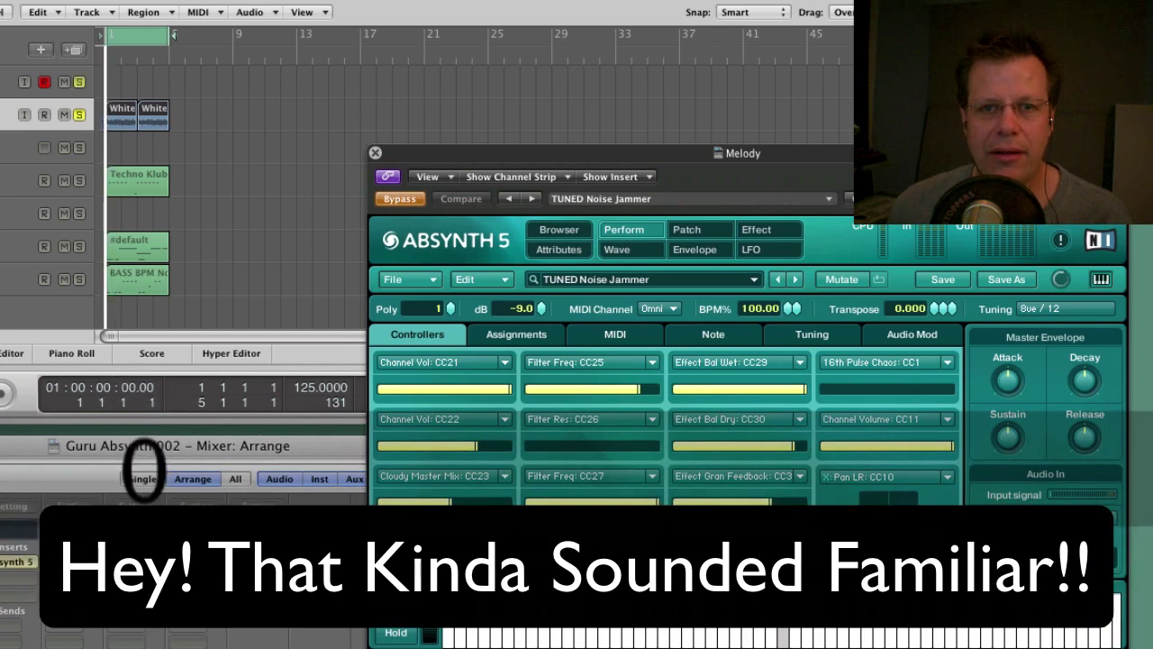
key("0")
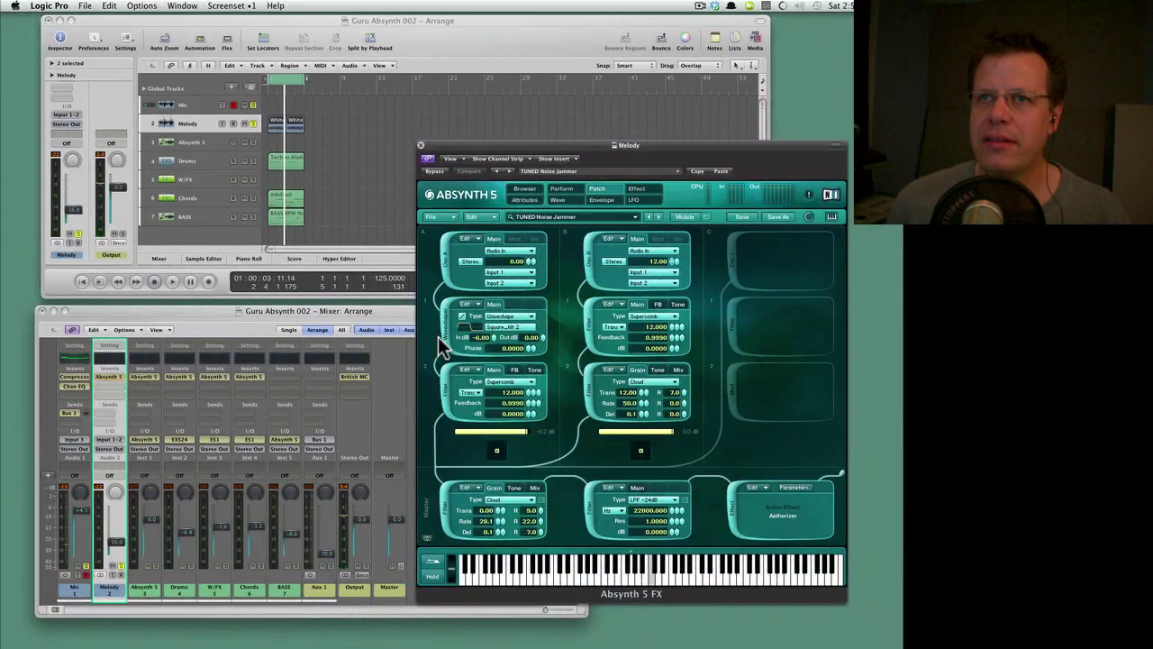
key("space")
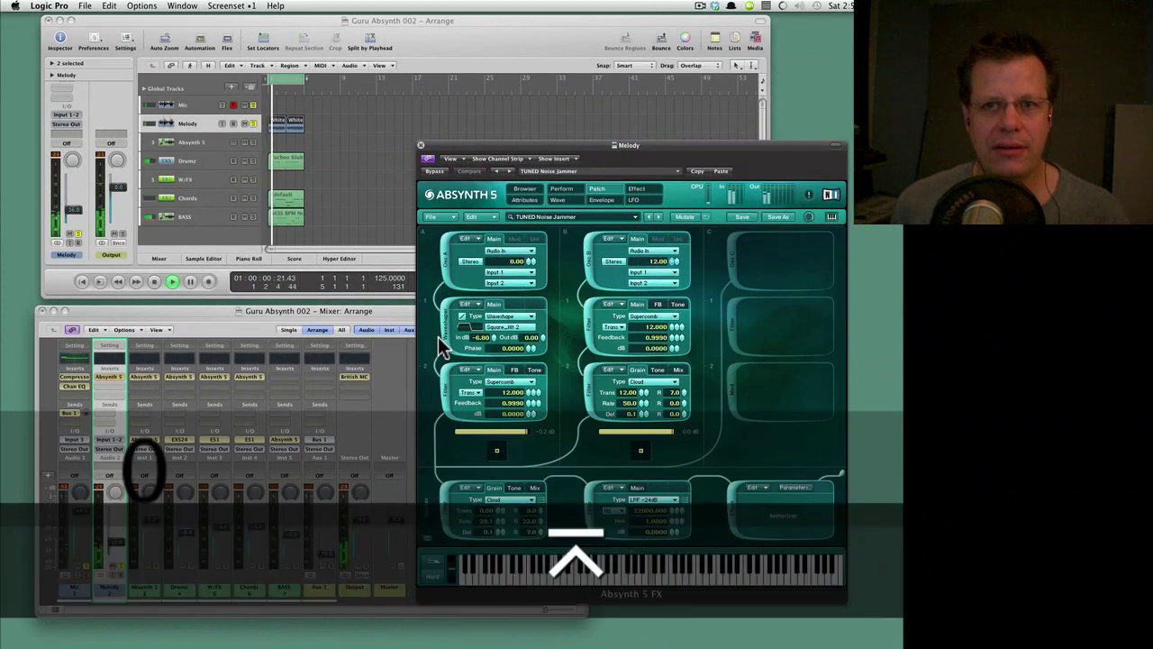
In the Filter A2 Freq envelope, raise the upper breakpoint at 3.00 and set its transposition to 11
left_click(599, 199)
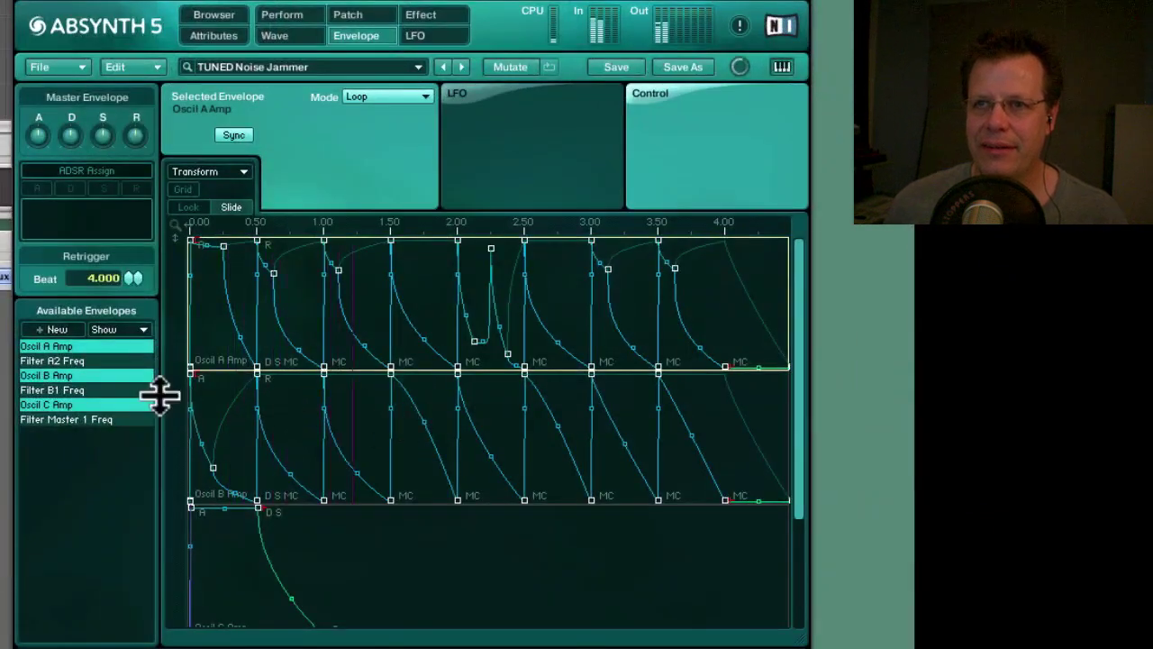
left_click(83, 419)
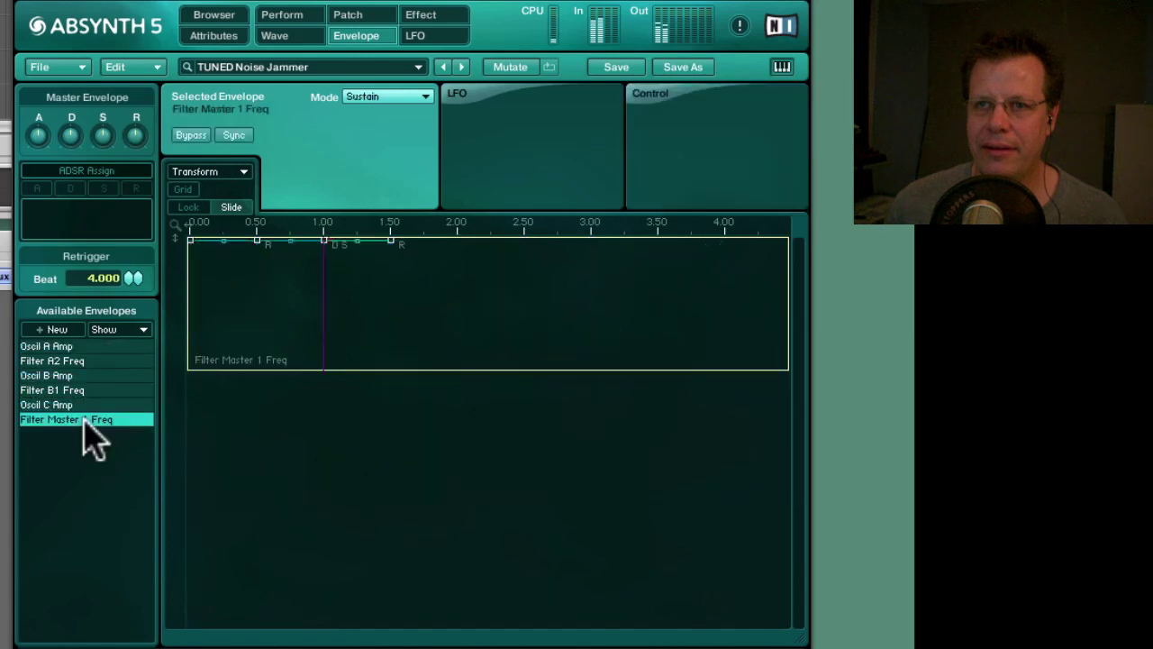
left_click(54, 360)
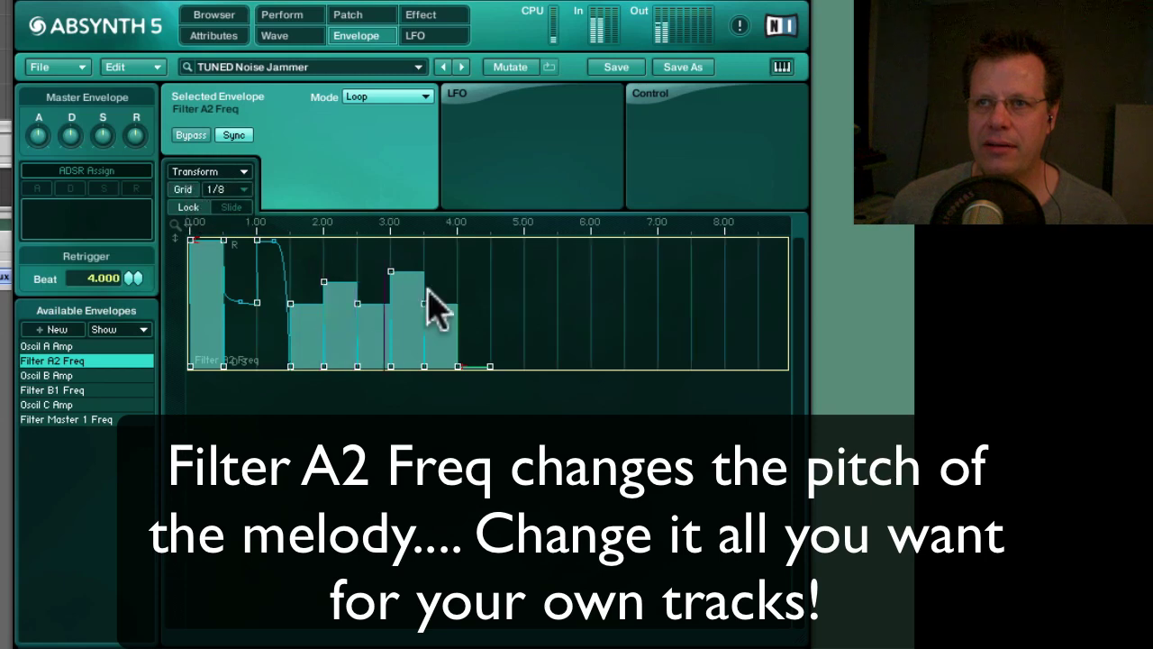
left_click_drag(391, 270, 389, 242)
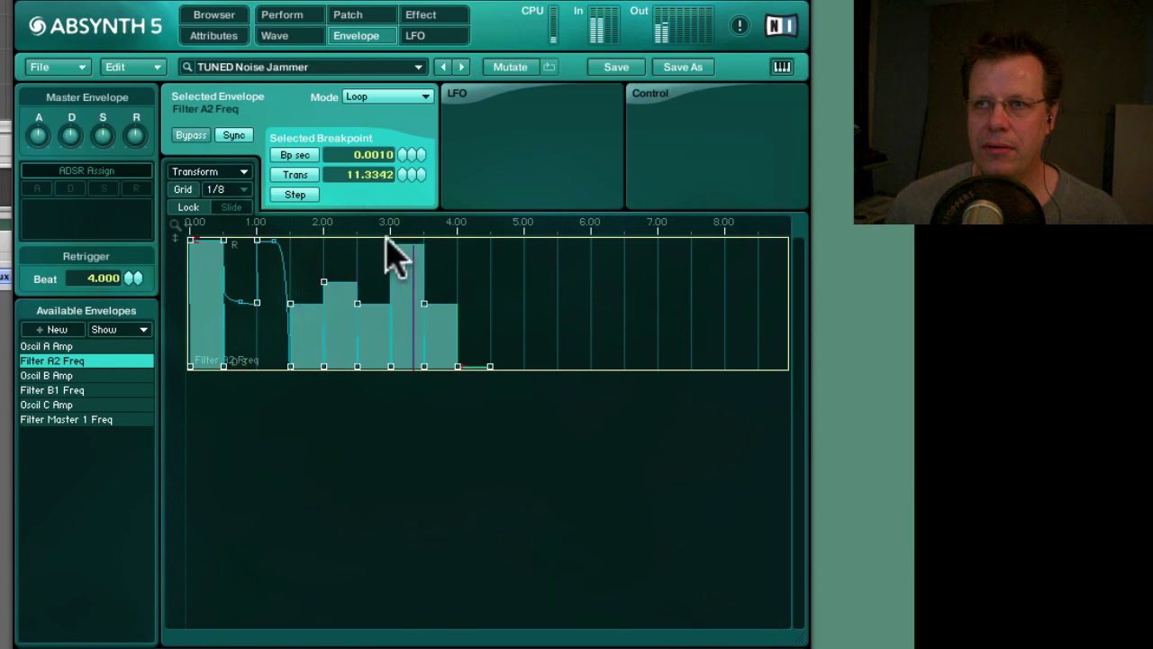
double_click(371, 186)
type("11")
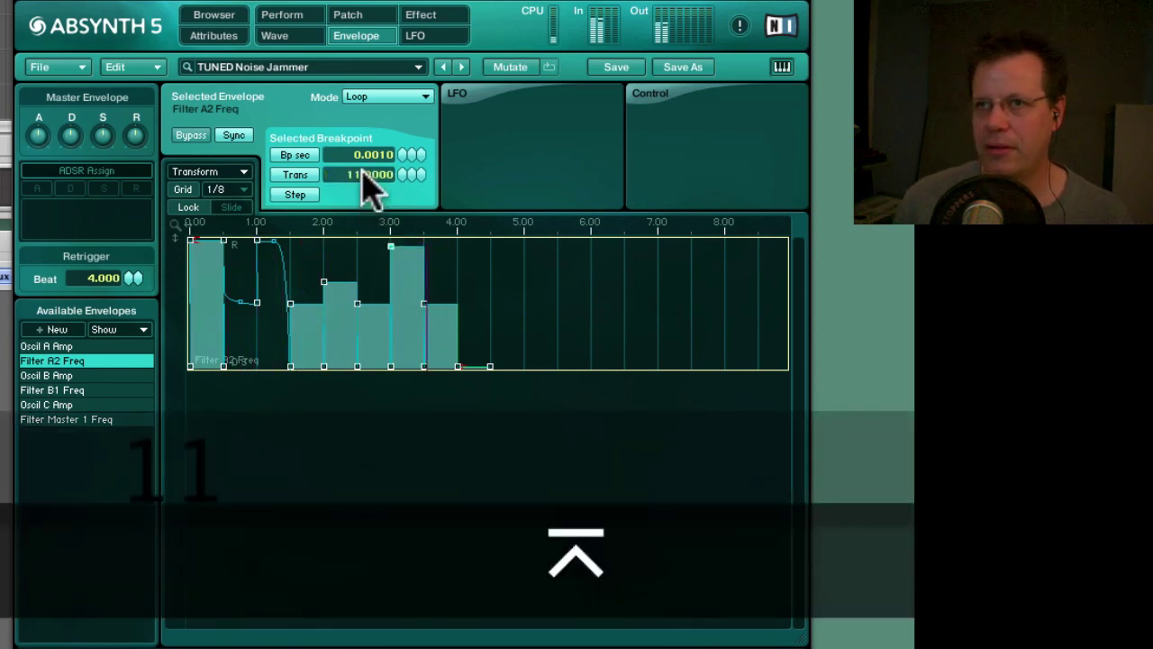
key("Return")
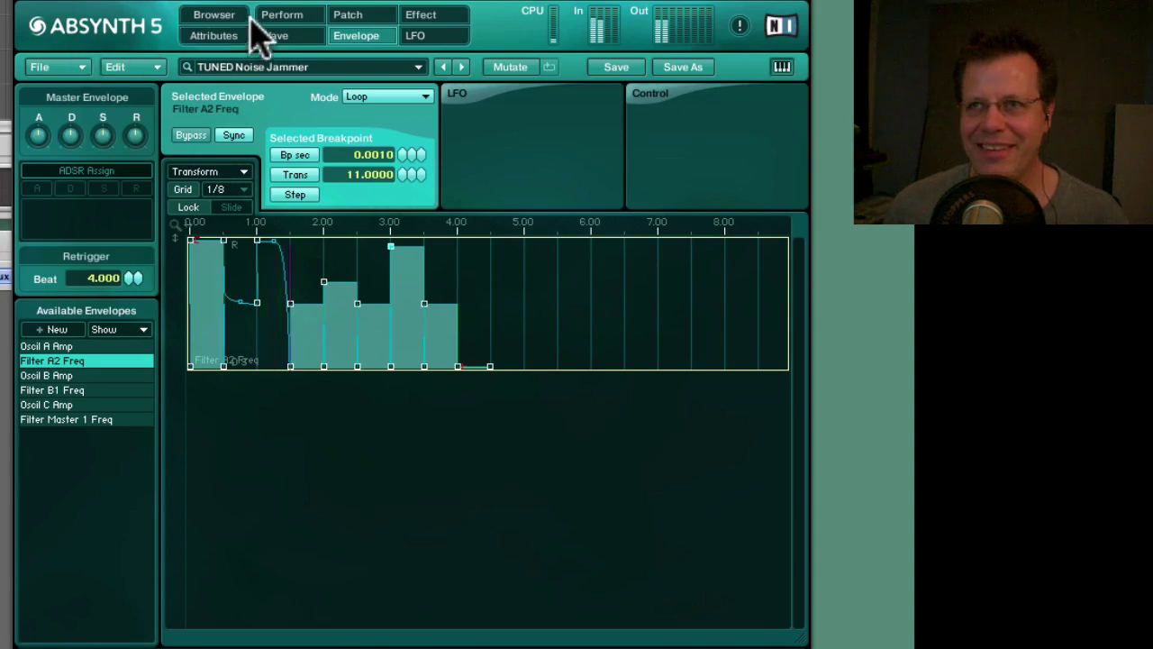
Sweep the Effect Bal Dry (CC30) controller down to zero and Filter Freq (CC25) to about a third, and raise both again
left_click(282, 20)
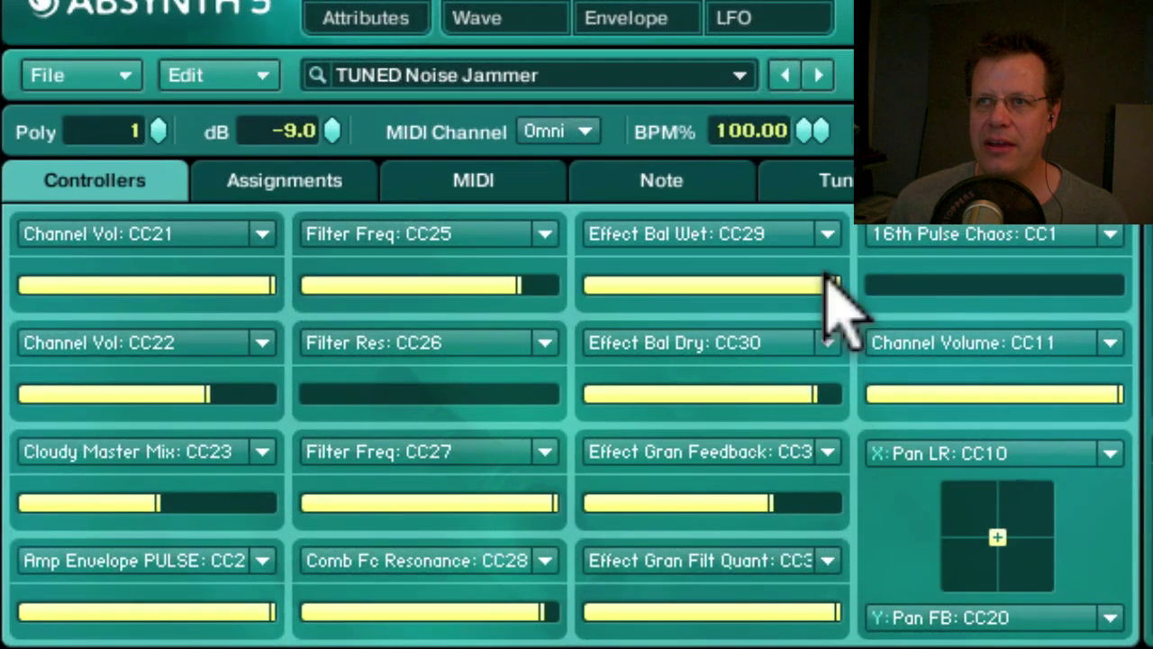
left_click_drag(786, 396, 477, 379)
left_click_drag(526, 270, 353, 301)
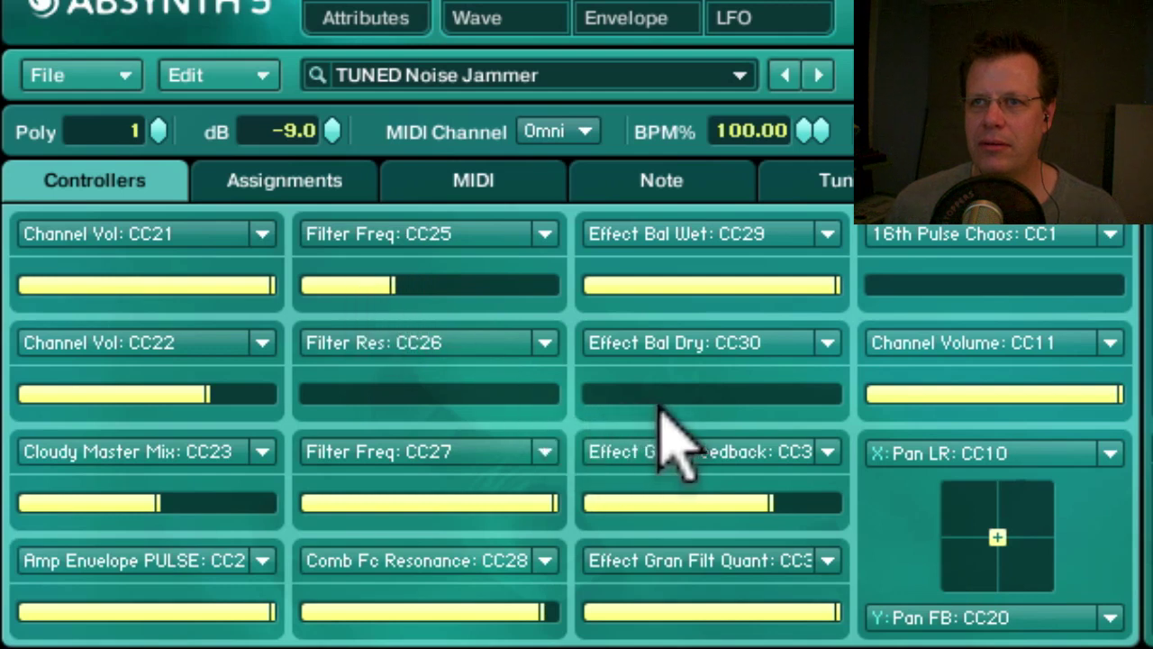
left_click_drag(676, 403, 1066, 385)
left_click_drag(386, 289, 611, 297)
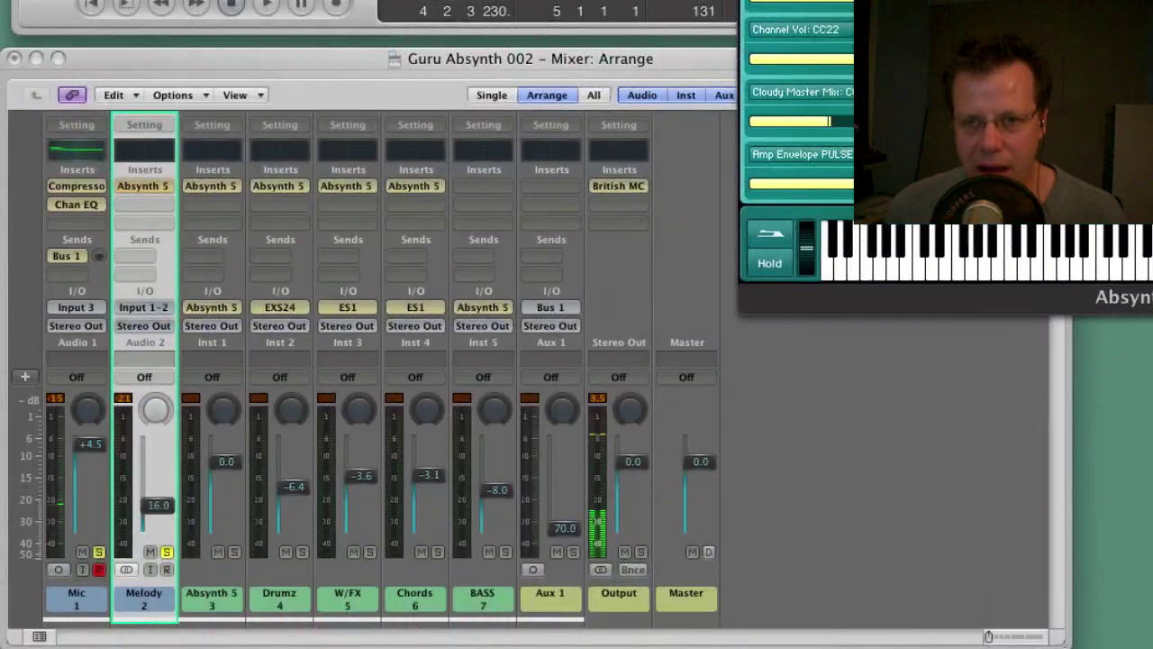
Open the Absynth 5 FX insert on the W/FX channel and load the 16th Note Gate Boring effect
left_click(302, 297)
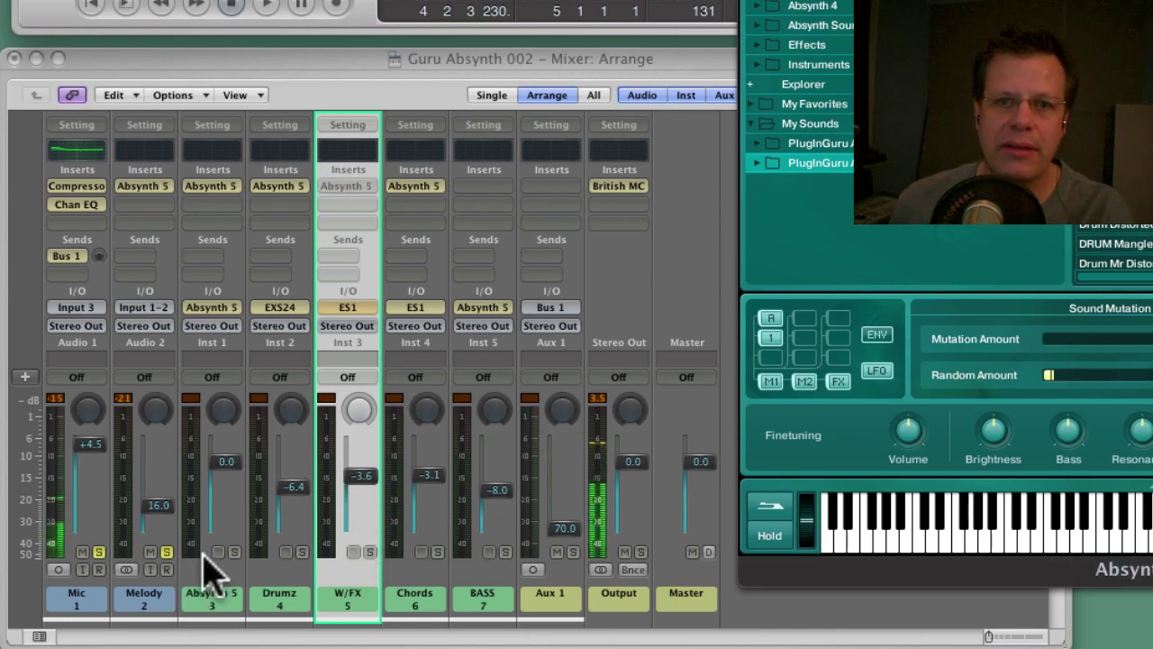
key("alt")
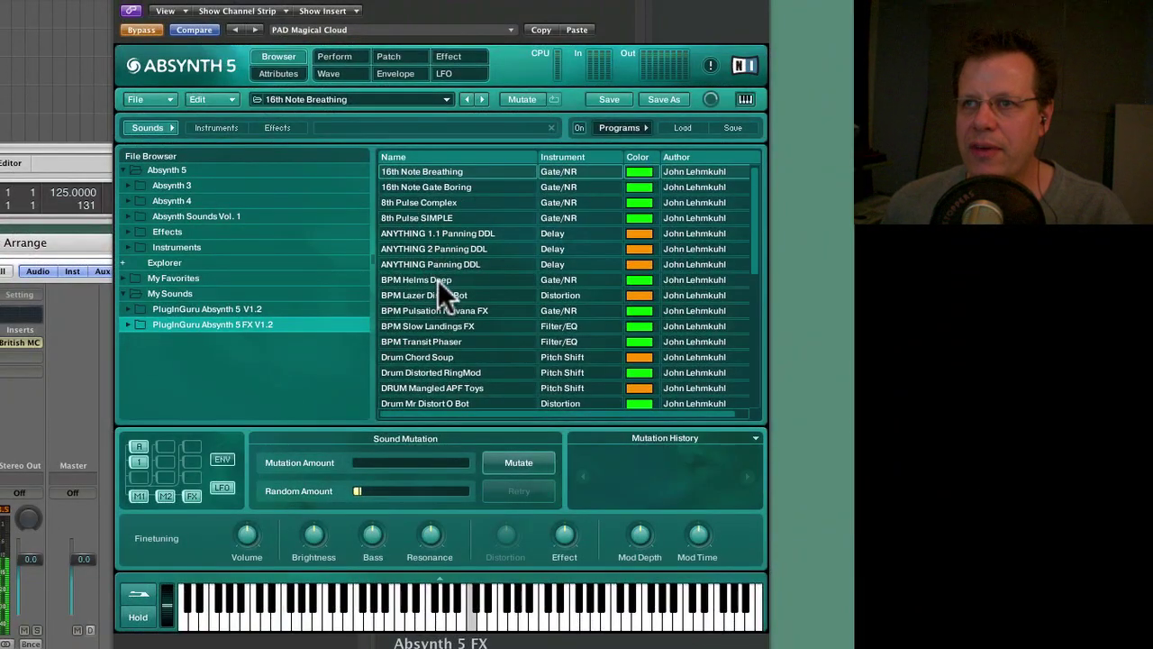
left_click(427, 183)
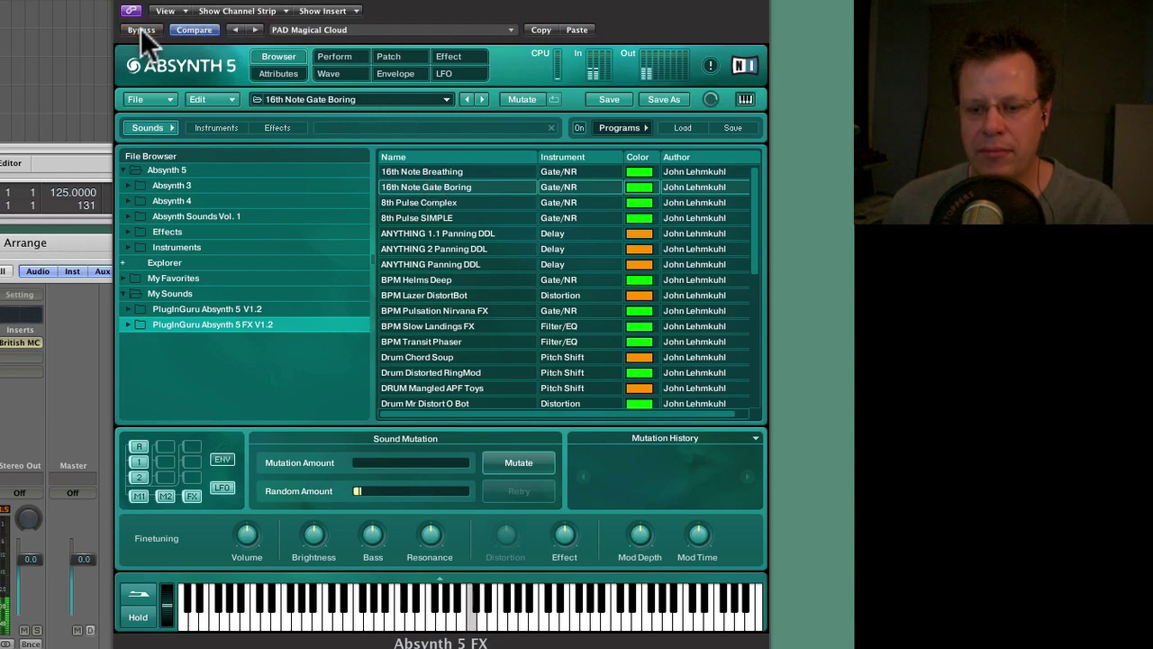
Load the 8th Pulse SIMPLE effect, raise its Comb LFO Rate (CC28) controller close to maximum and view the LFO settings
left_click(441, 214)
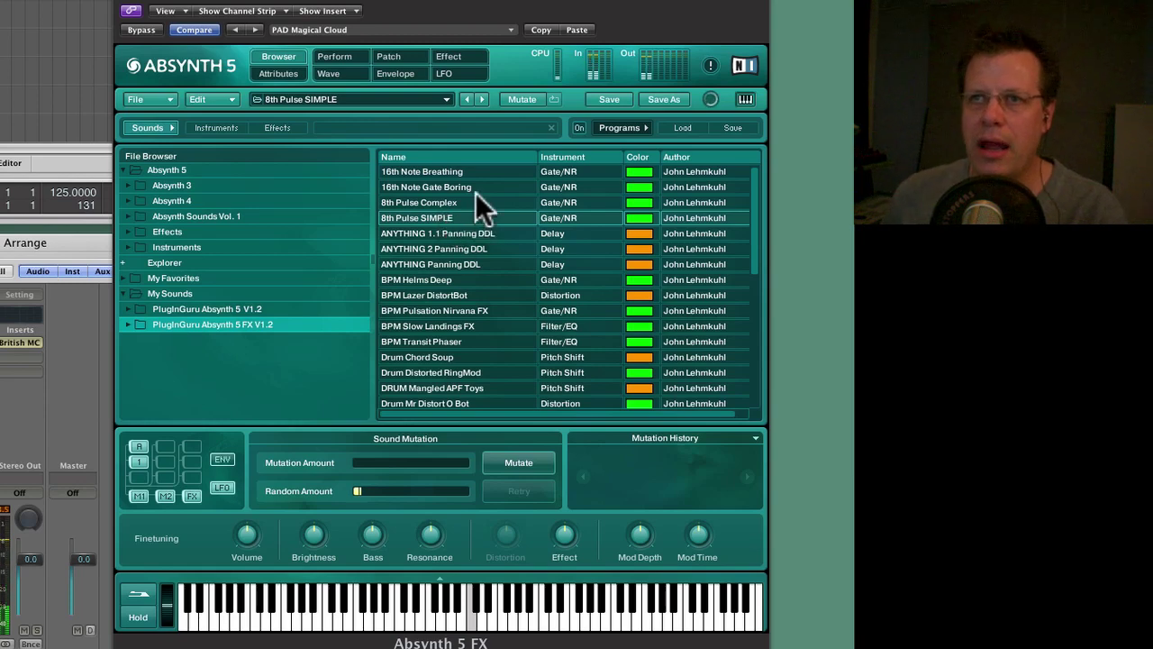
left_click(342, 57)
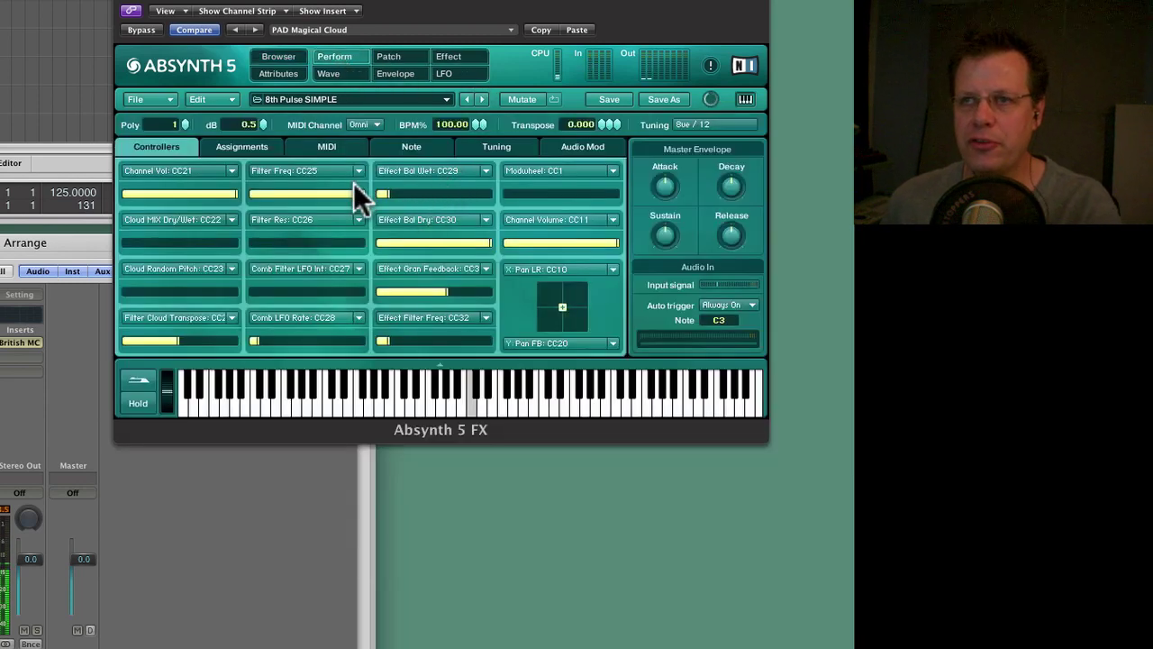
left_click_drag(362, 193, 336, 194)
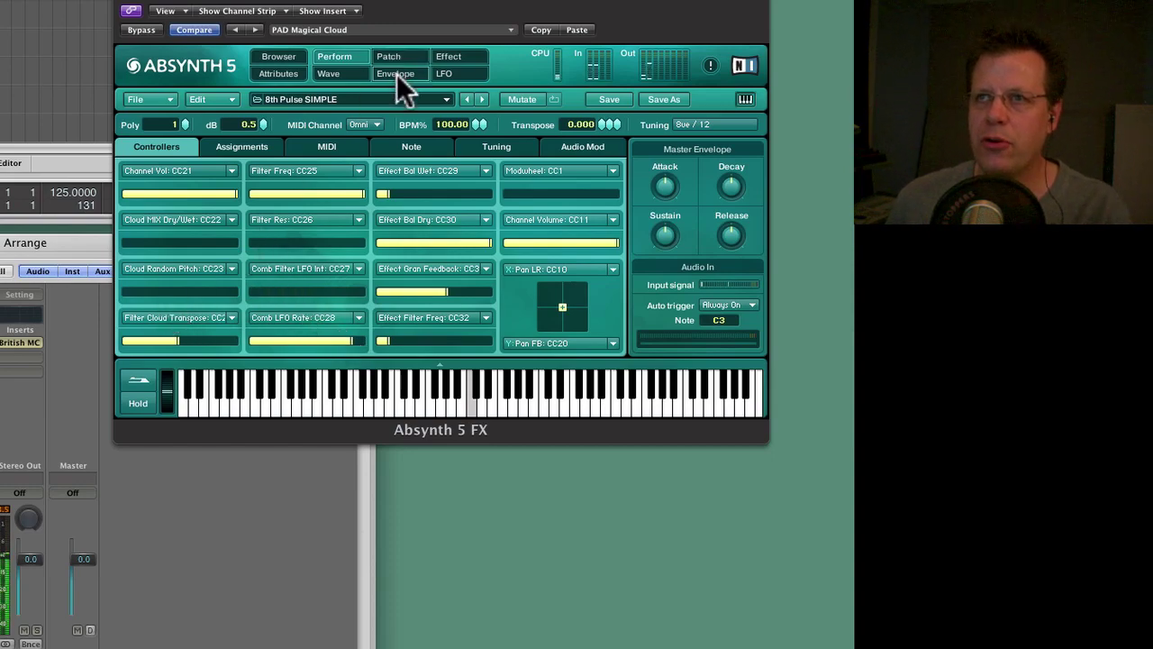
left_click(461, 56)
left_click(461, 74)
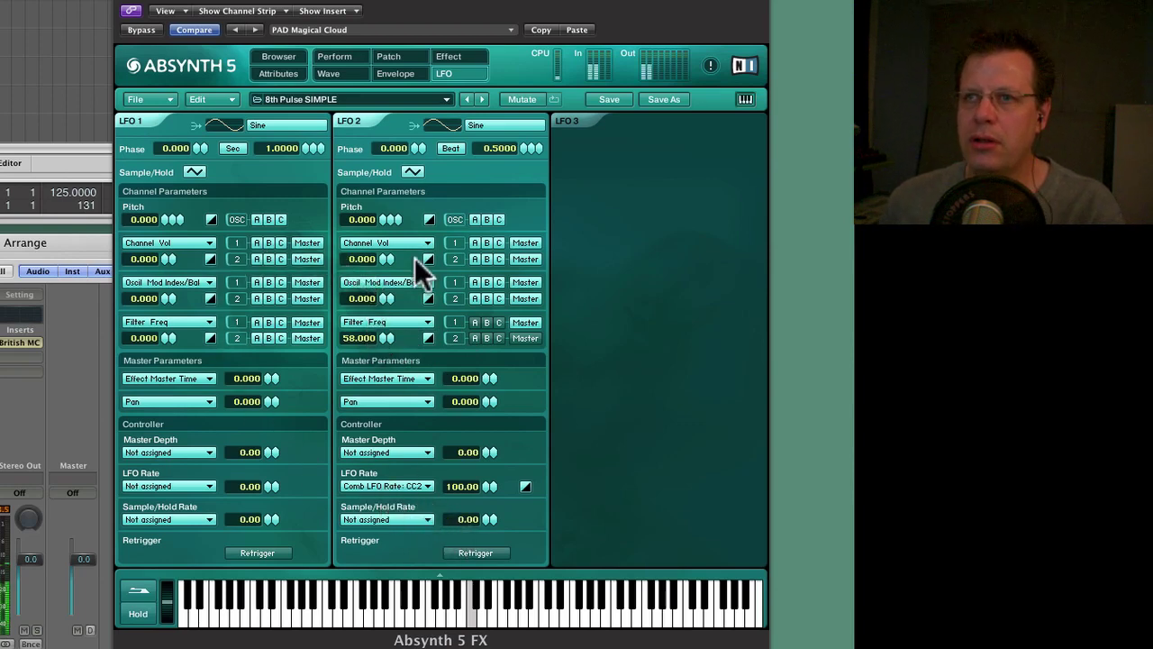
Lock the Oscil A Amp envelope to the 1/8 grid and lower its breakpoints at 2.00 (about -6.6 dB), 3.50, 1.00 (about -23.6 dB) and 5.00 (-96 dB)
left_click(396, 75)
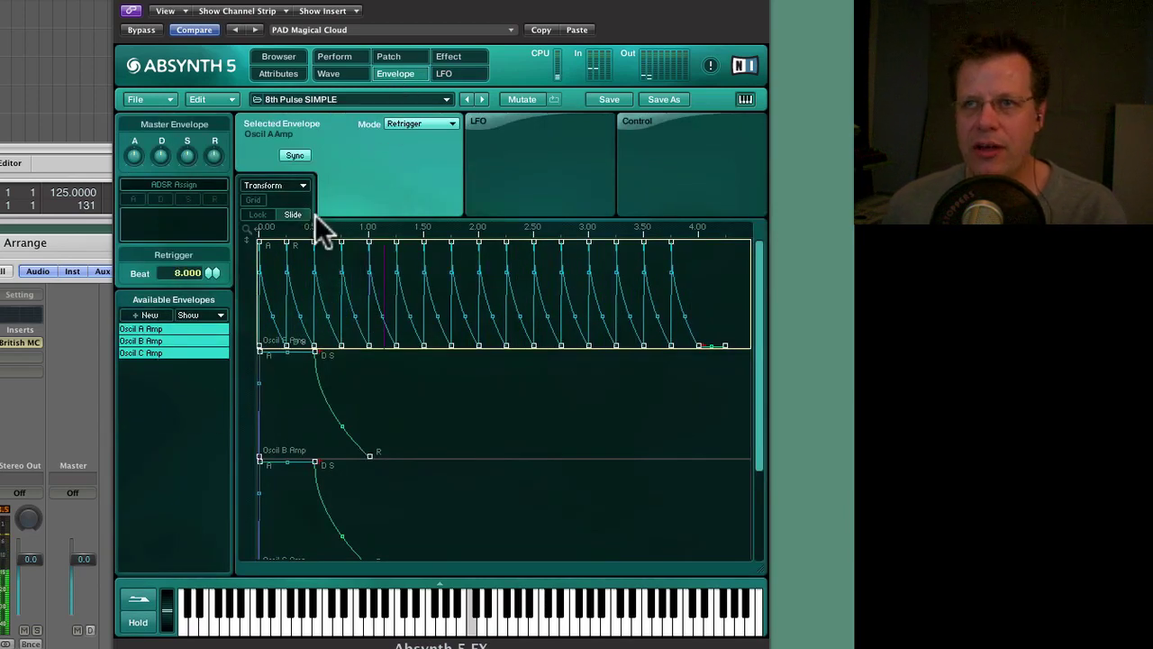
left_click(258, 214)
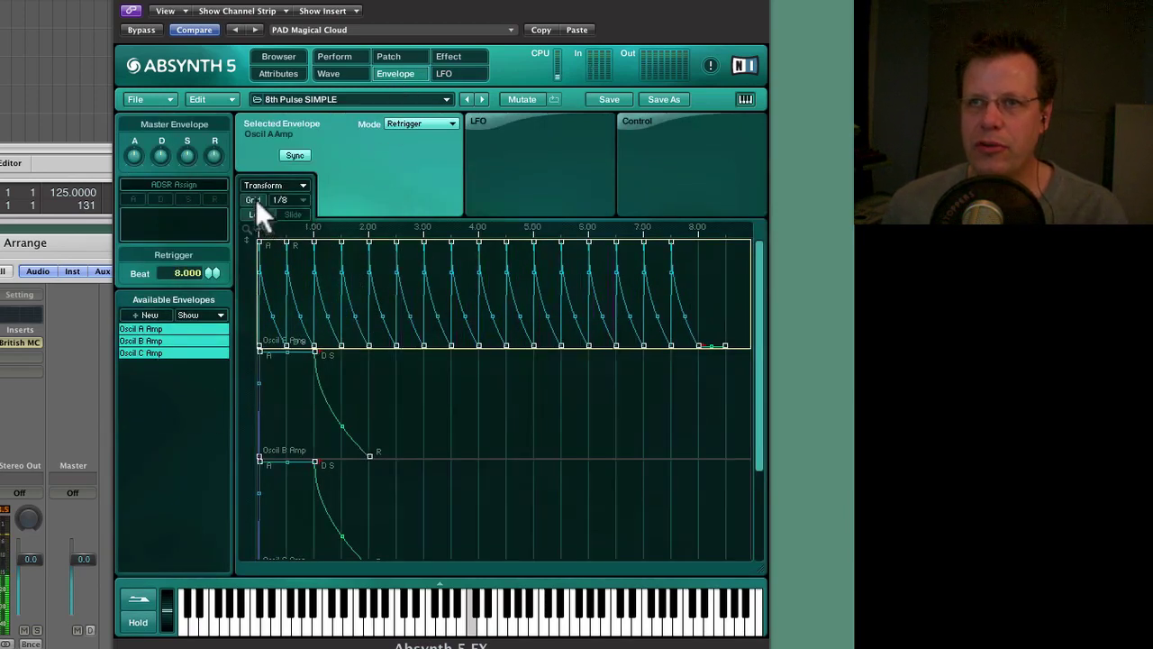
left_click_drag(367, 241, 367, 295)
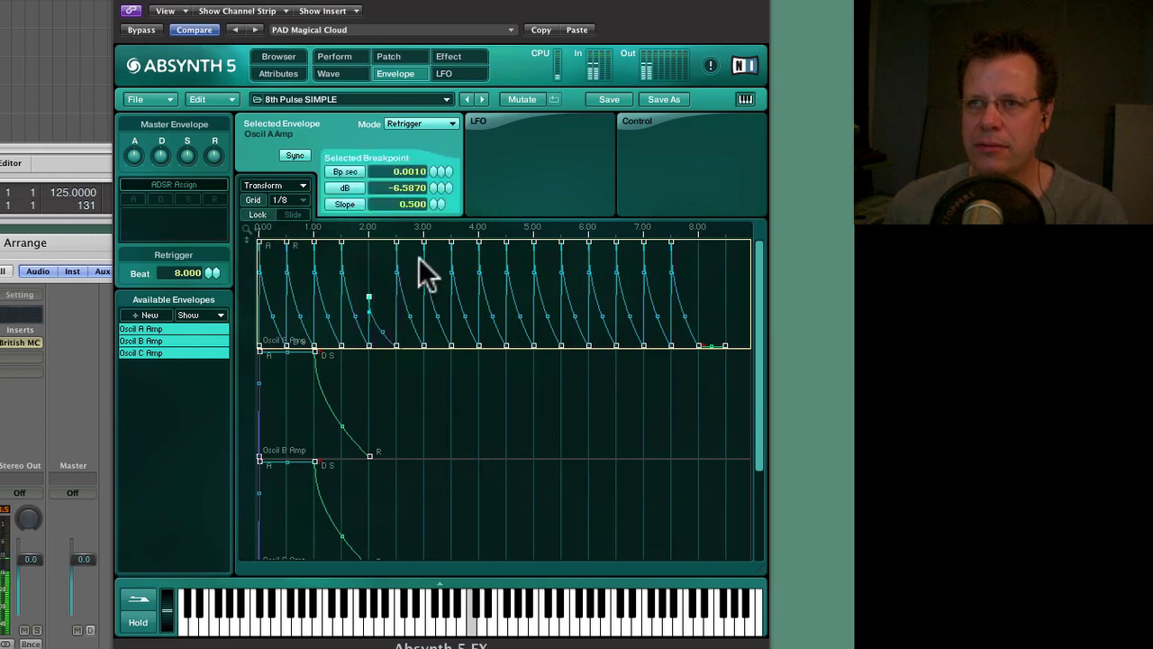
left_click_drag(452, 241, 420, 326)
left_click_drag(316, 323, 317, 344)
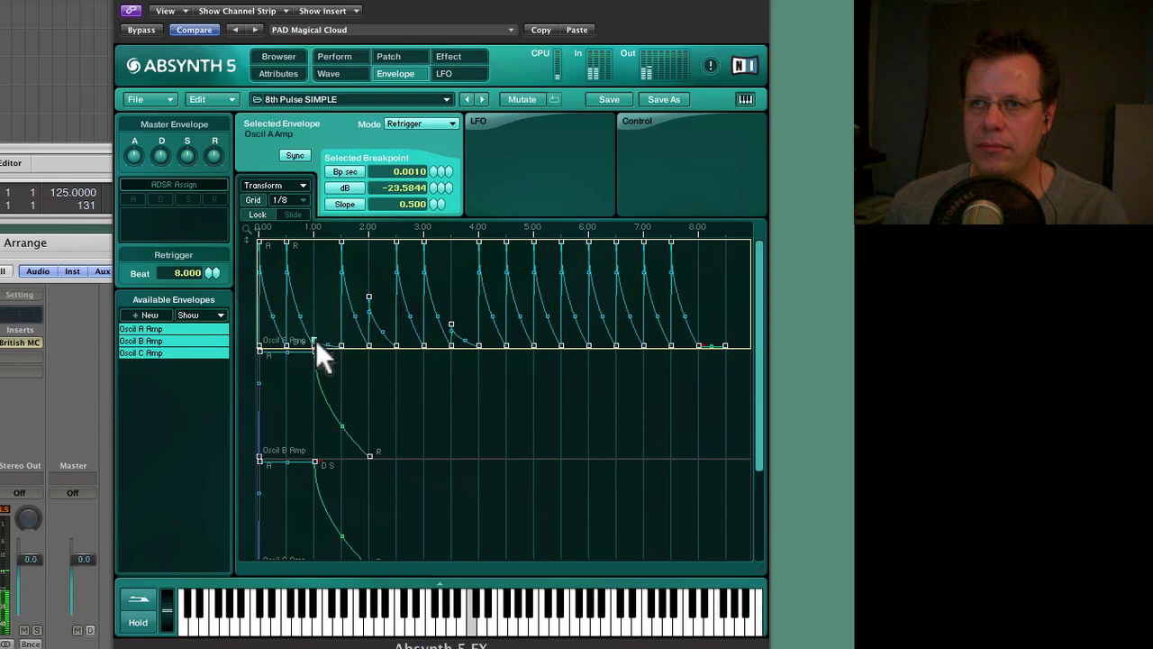
left_click_drag(534, 242, 530, 376)
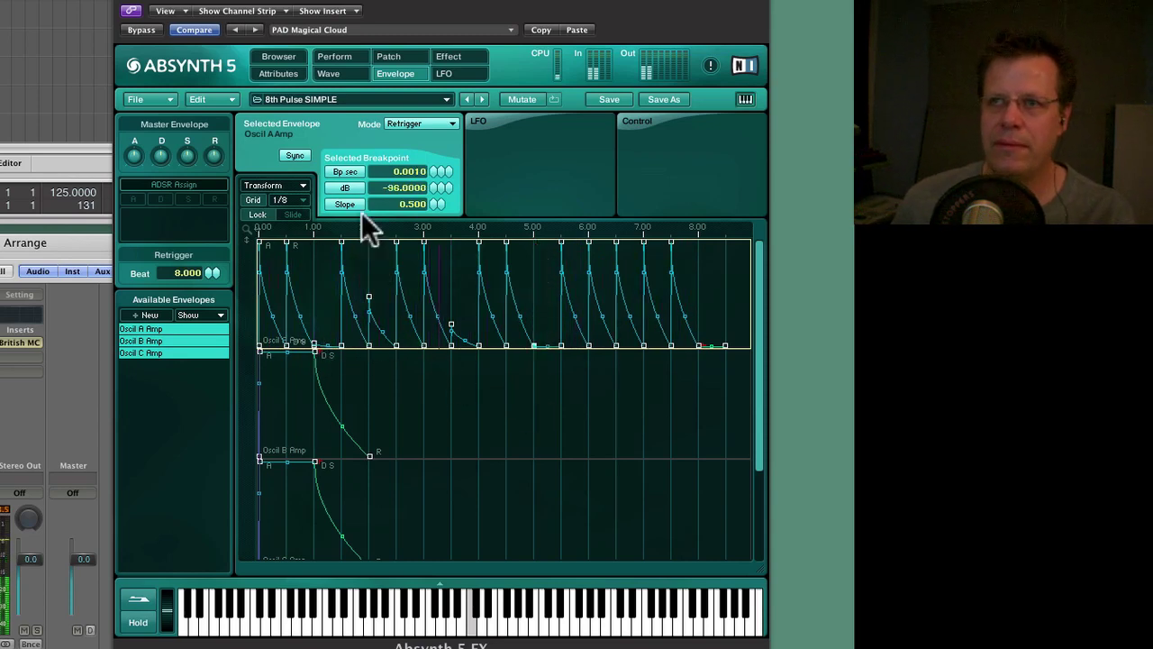
Audition the BPM Helms Deep and BPM Pulsation Nirvana FX effects from the PlugInGuru Absynth 5 FX V1.2 folder
left_click(278, 56)
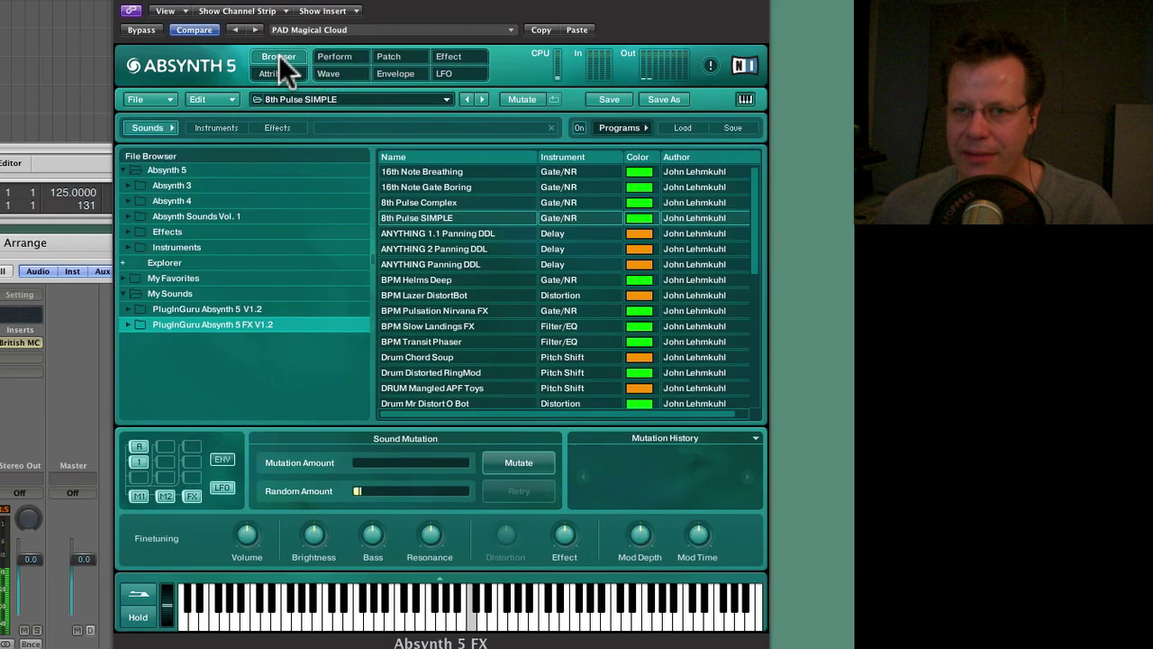
left_click(429, 280)
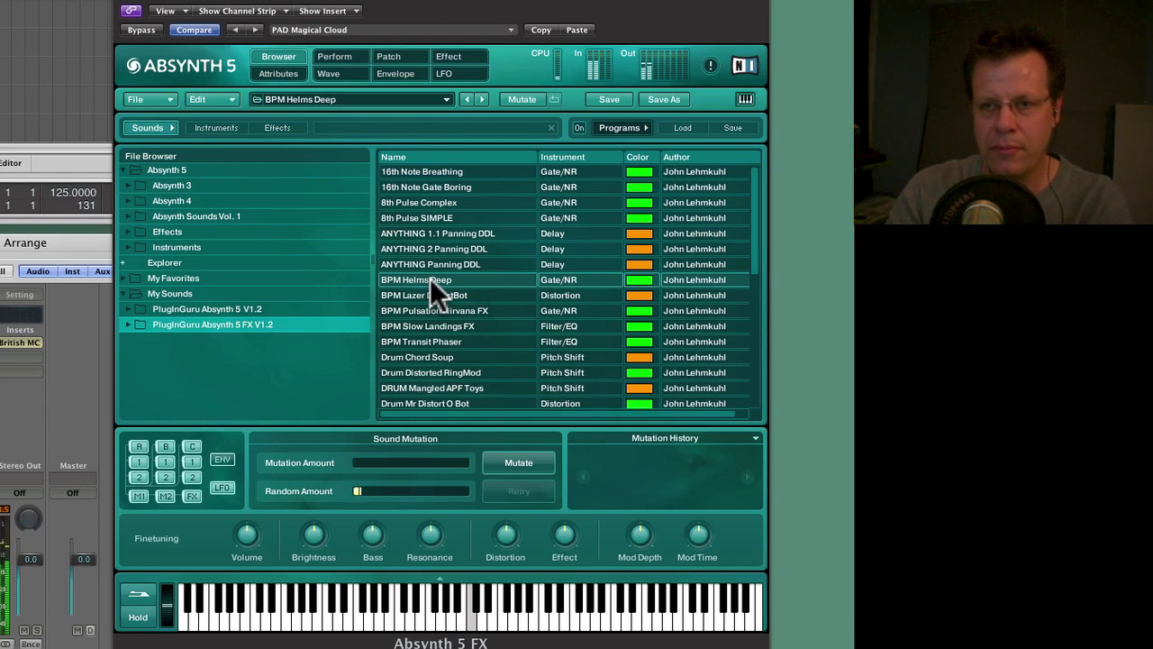
left_click(441, 308)
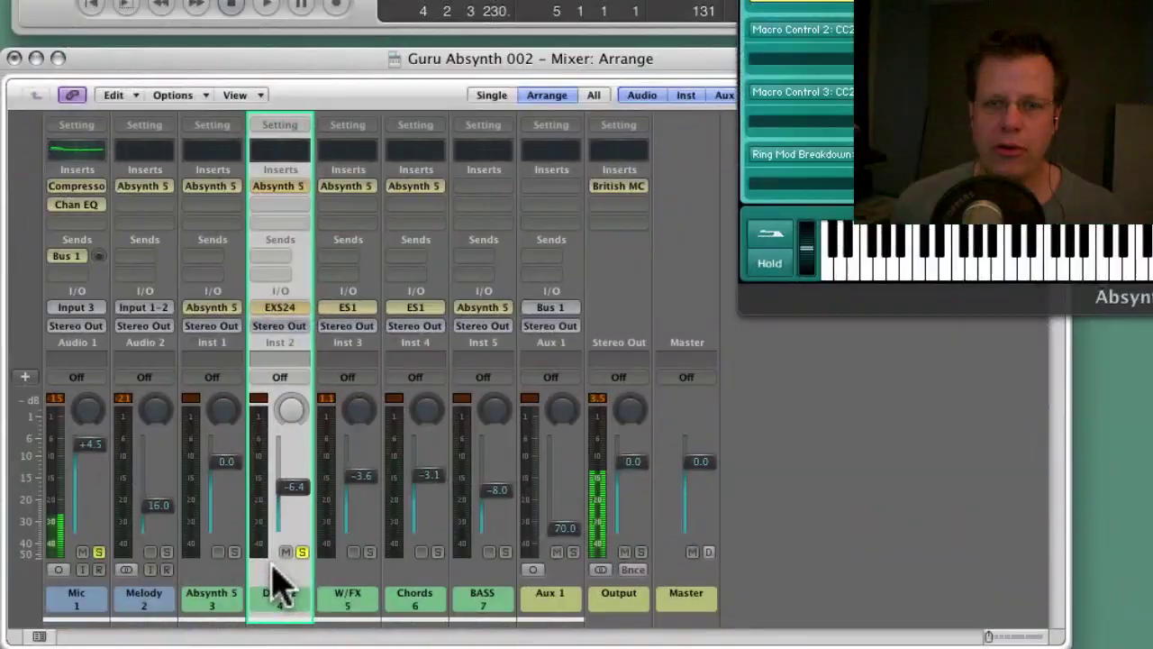
Play the loop and audition Drum Toy Gremlins, Drums Going Wack, Drum Mr Distort O Bot, DRUM Mangled APF Toys and Drum Distorted RingMod on the Drumz track
key("KP_Enter")
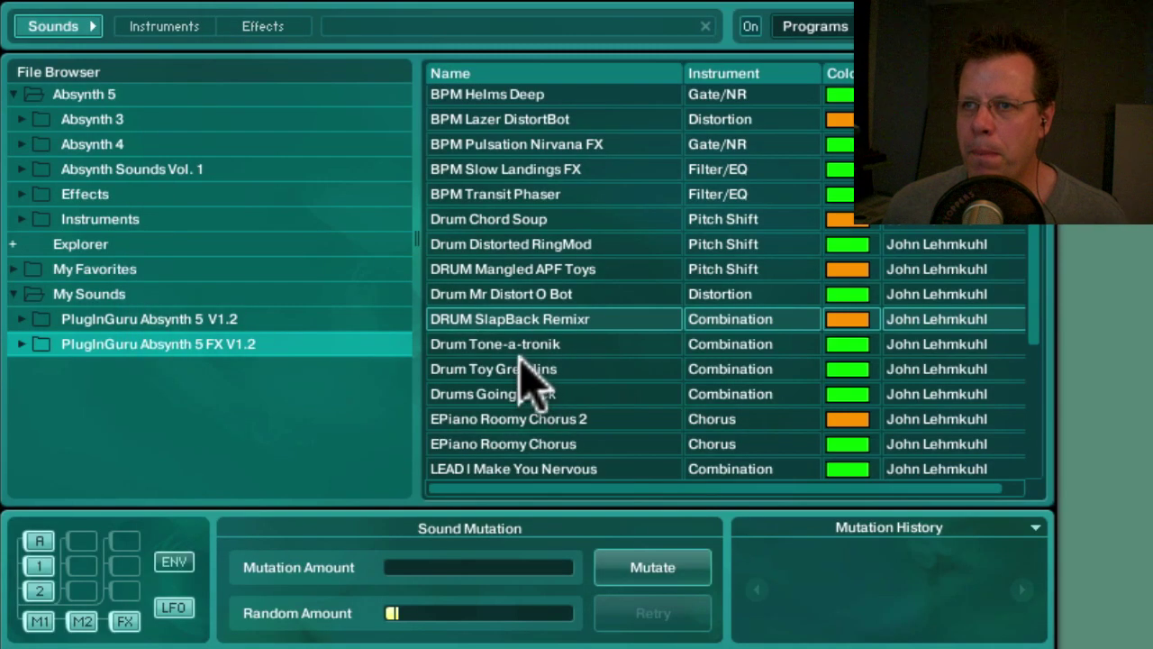
left_click(523, 366)
left_click(545, 401)
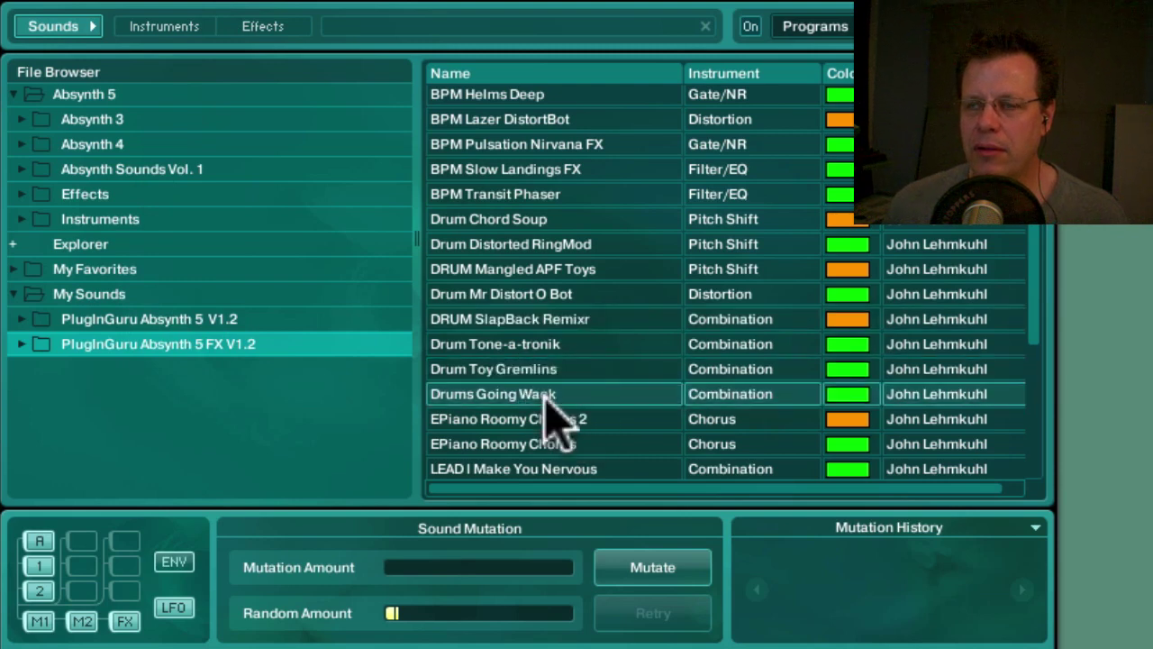
left_click(509, 294)
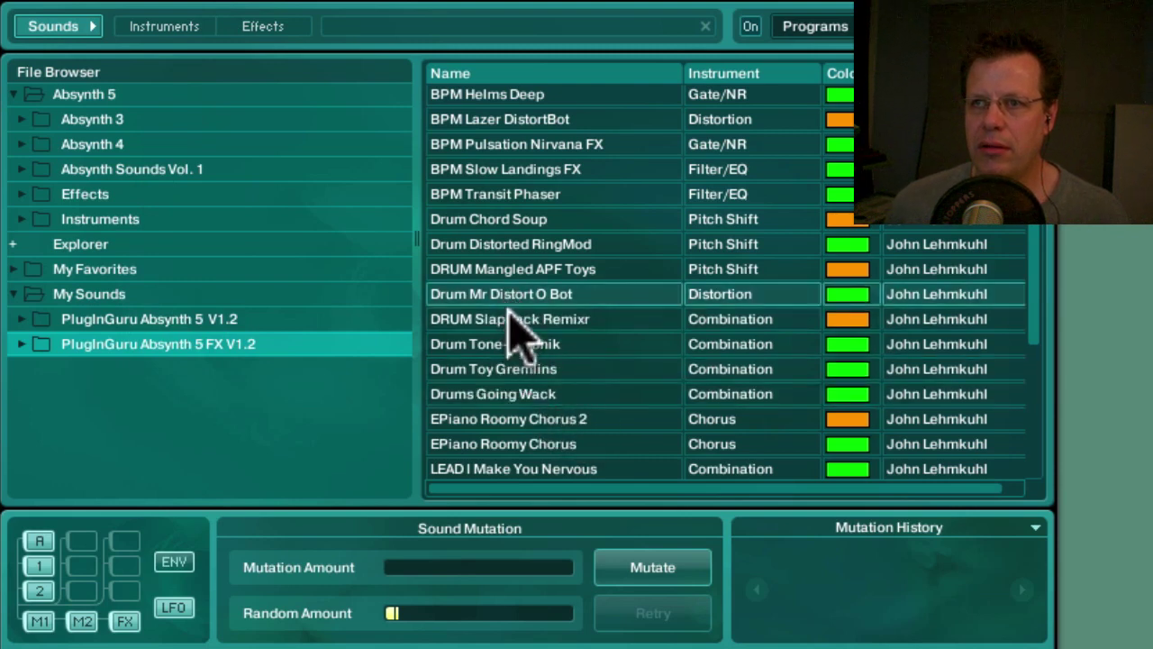
left_click(512, 268)
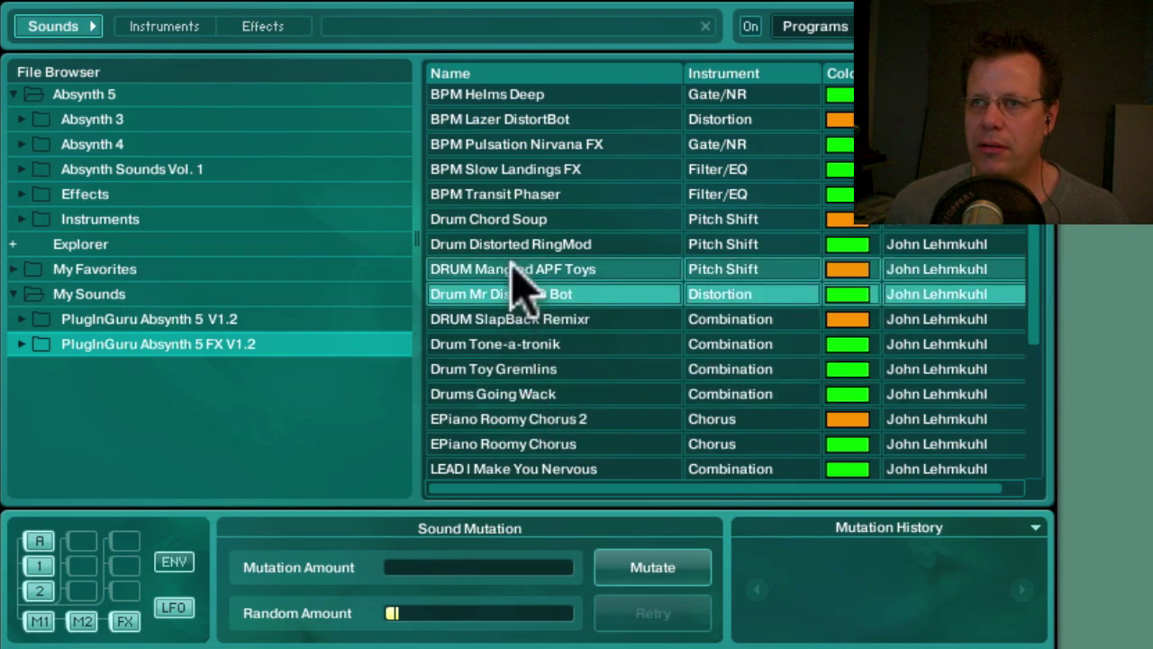
left_click(509, 243)
Audition the SYNTH Sweeping Giant, SYNTH Shifting Comb Decimator and PAD Magical Cloud DDL effects on the playing drums
scroll(507, 373, "down", 4)
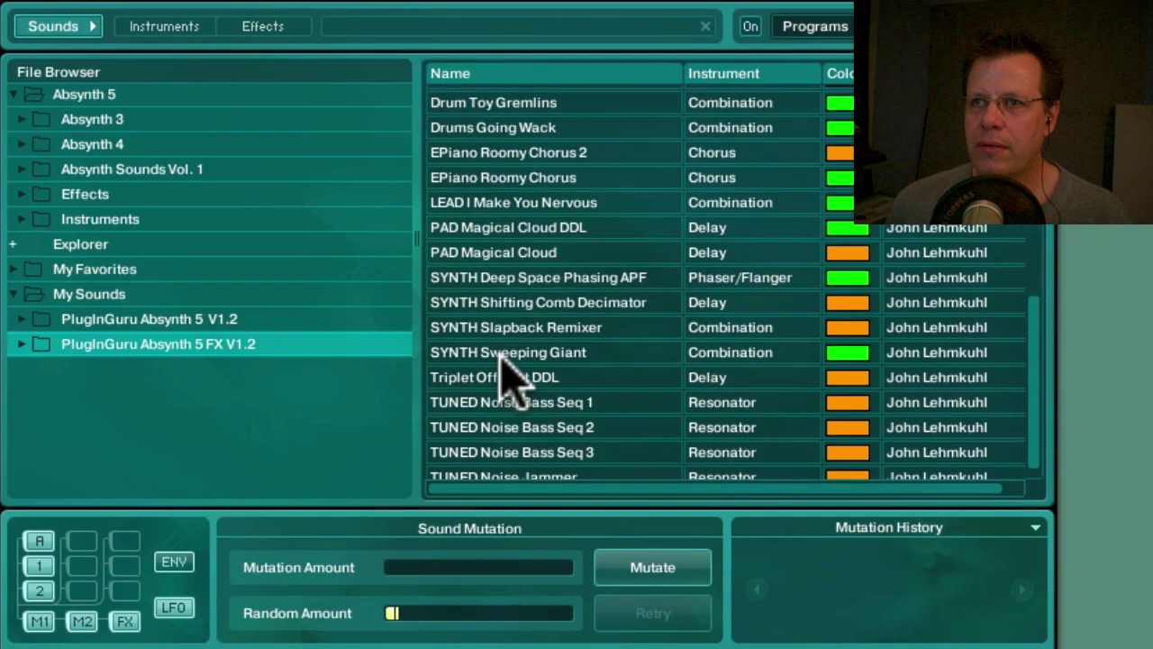
left_click(500, 353)
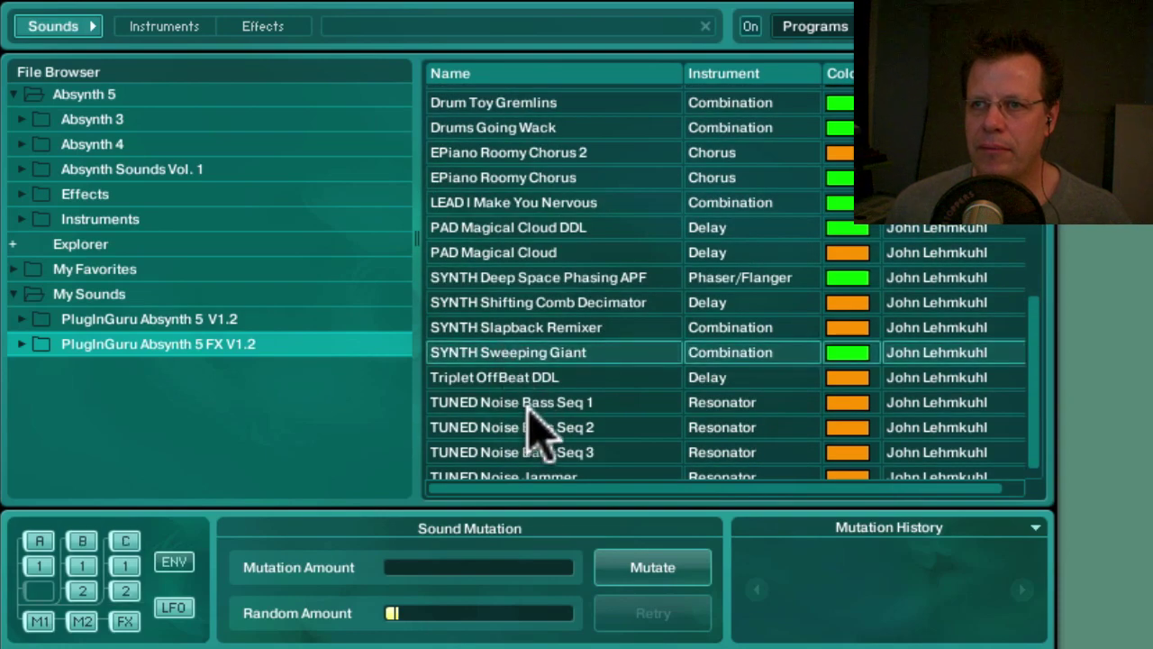
scroll(529, 410, "down", 1)
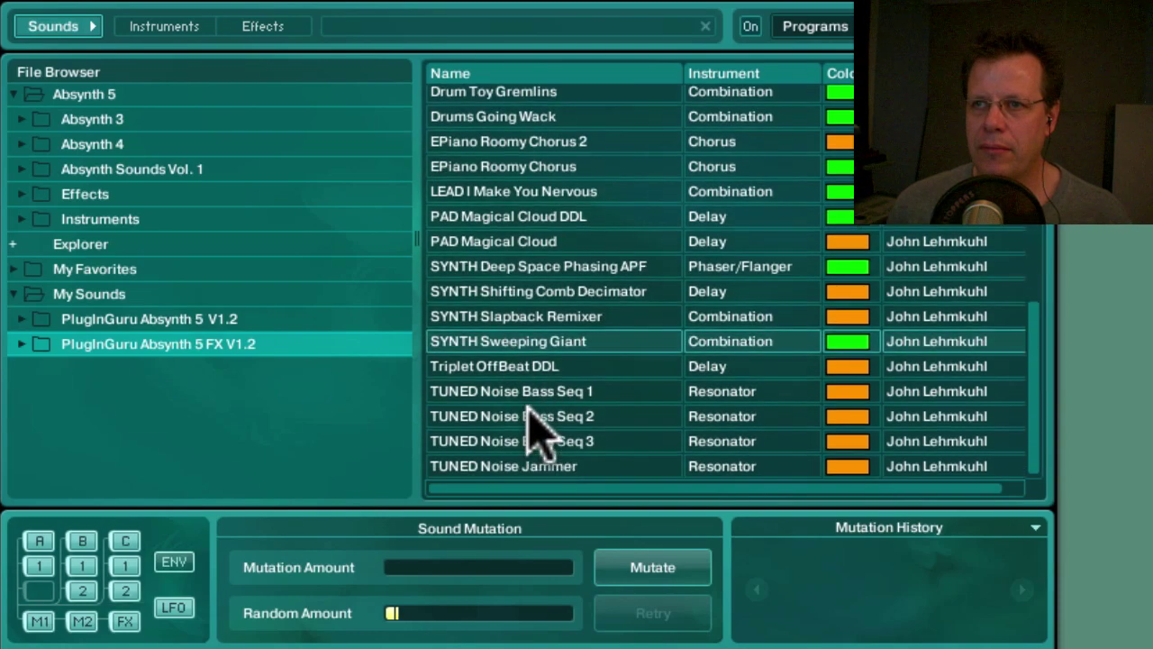
left_click(526, 291)
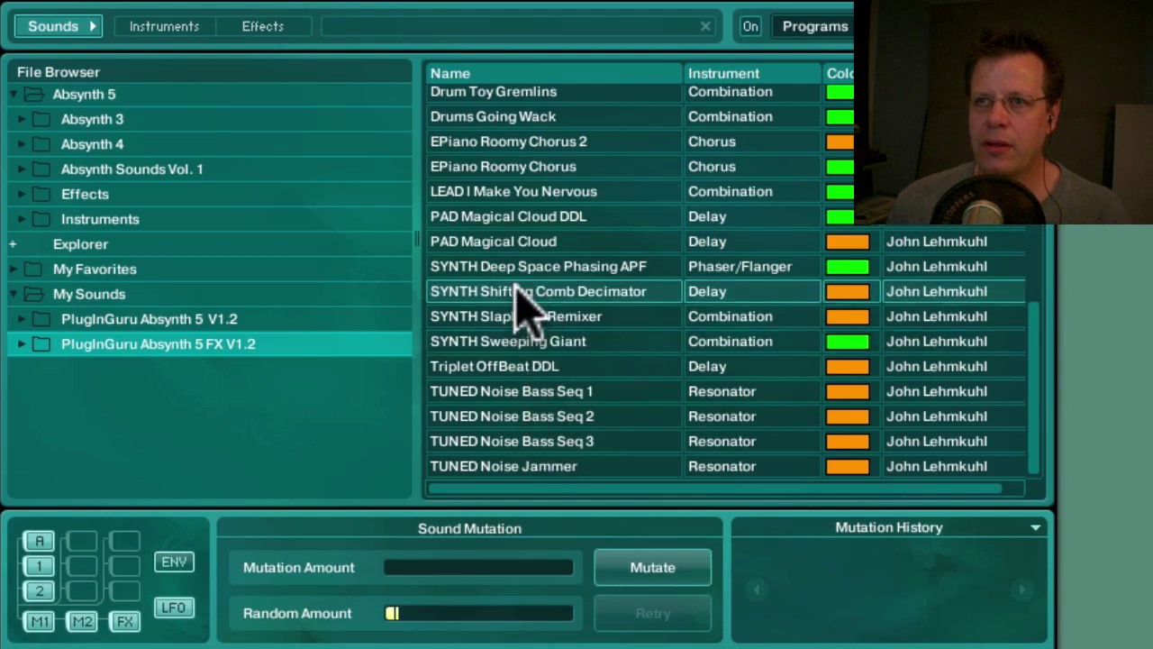
left_click(527, 217)
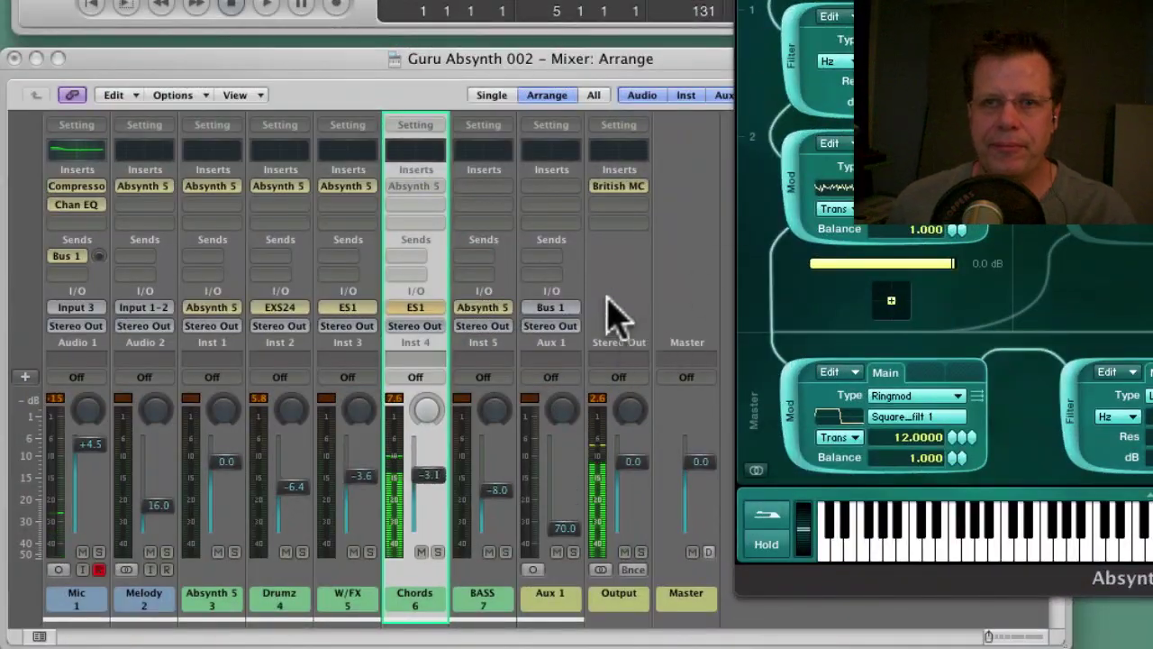
Lower the filter cutoff of the Chords track's ES1 synth, raise it back to nearly open and close the instrument
left_click(418, 307)
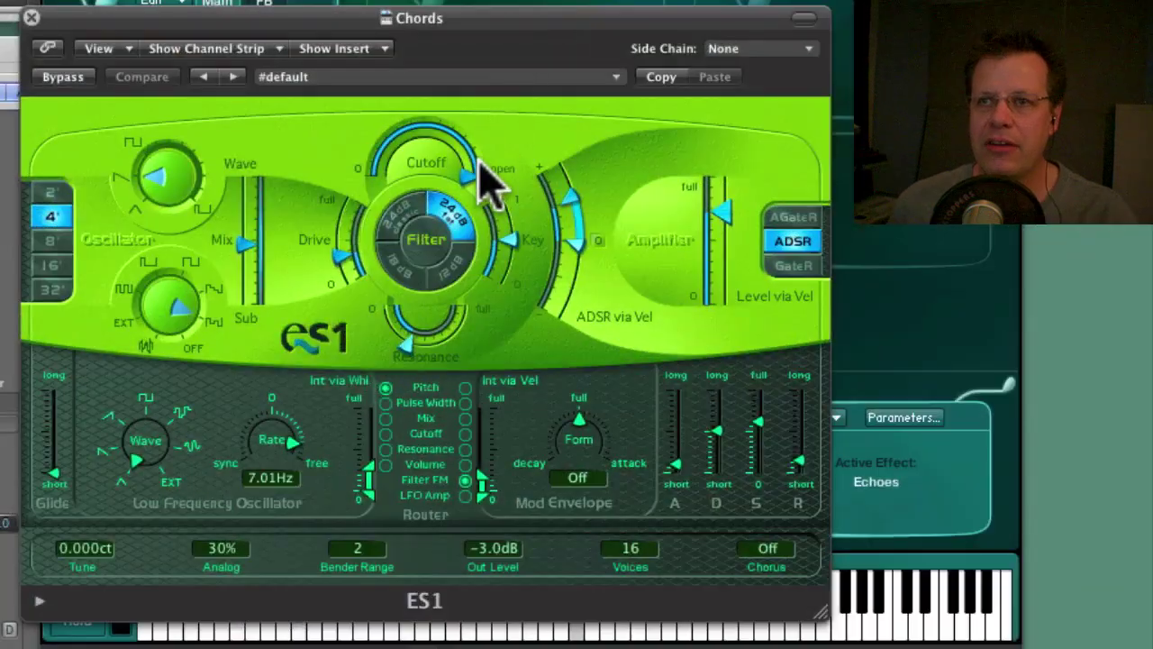
left_click(476, 209)
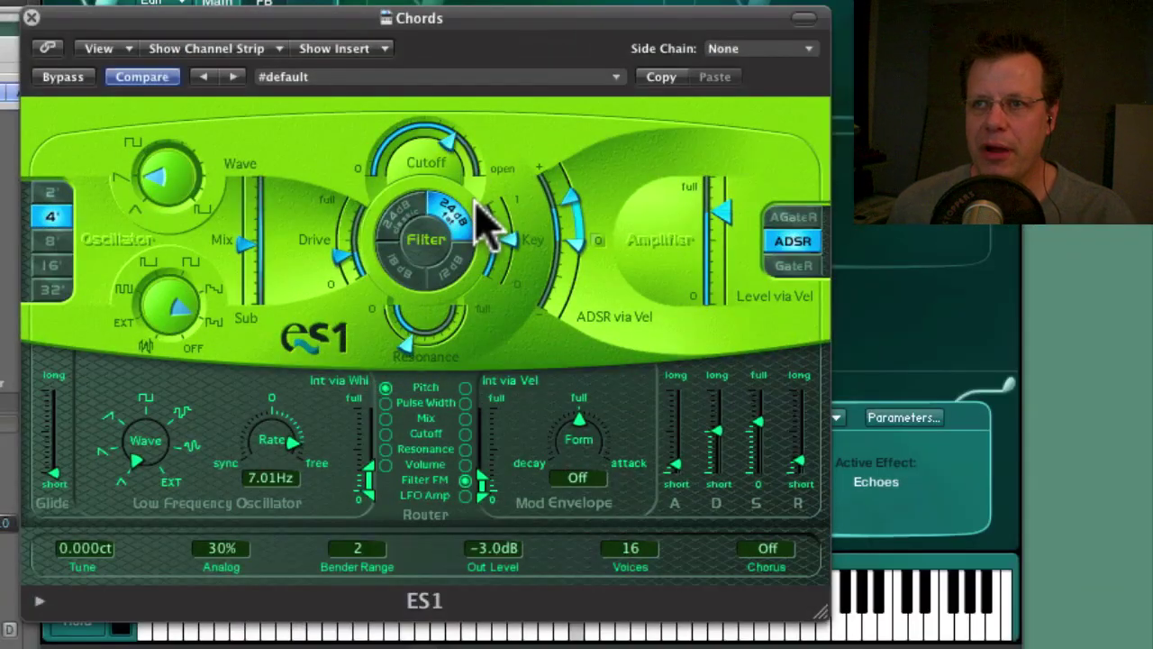
left_click_drag(458, 141, 509, 194)
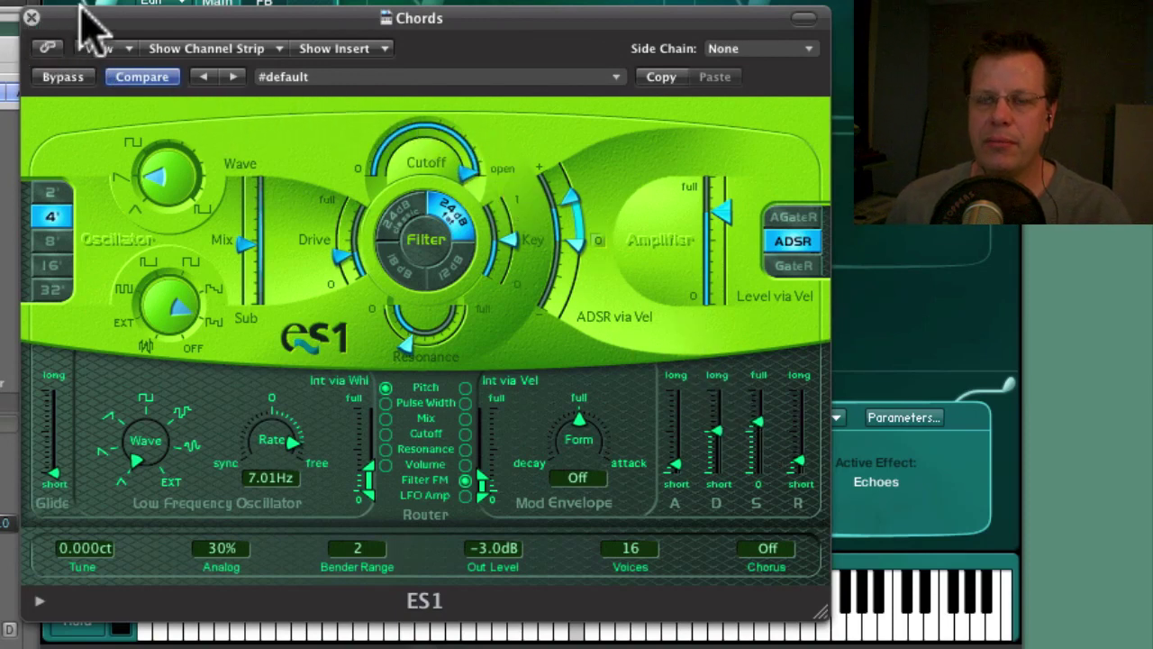
left_click(30, 18)
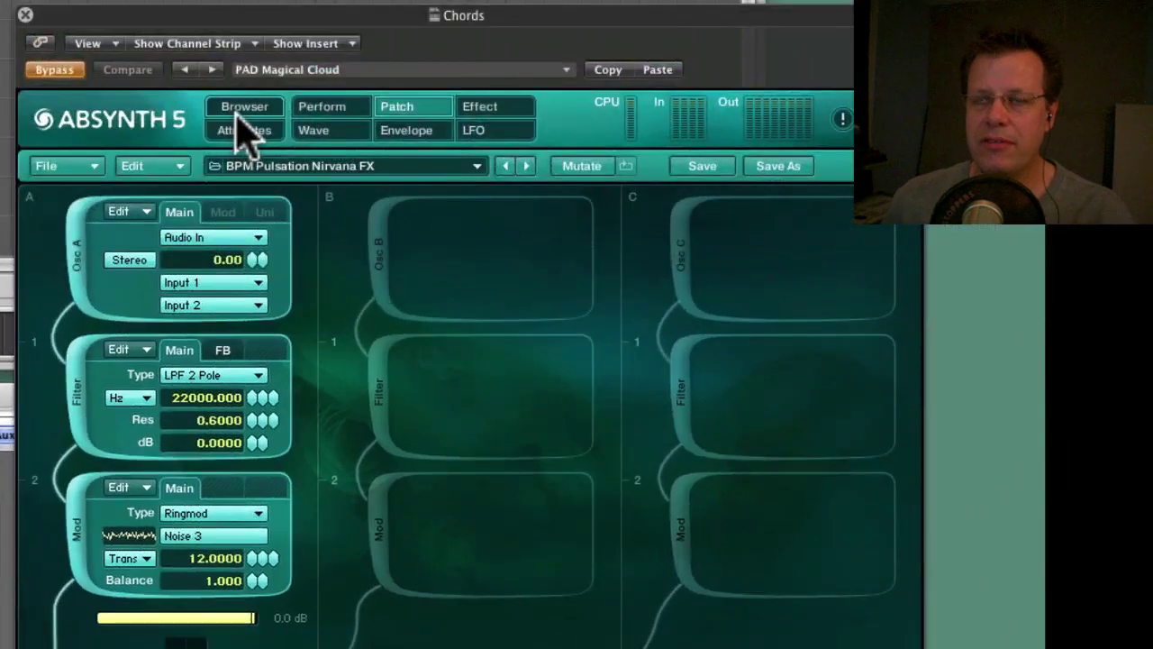
Audition the EPiano Roomy Chorus 2 and LEAD I Make You Nervous effects on the Chords track and bypass the effect
left_click(244, 108)
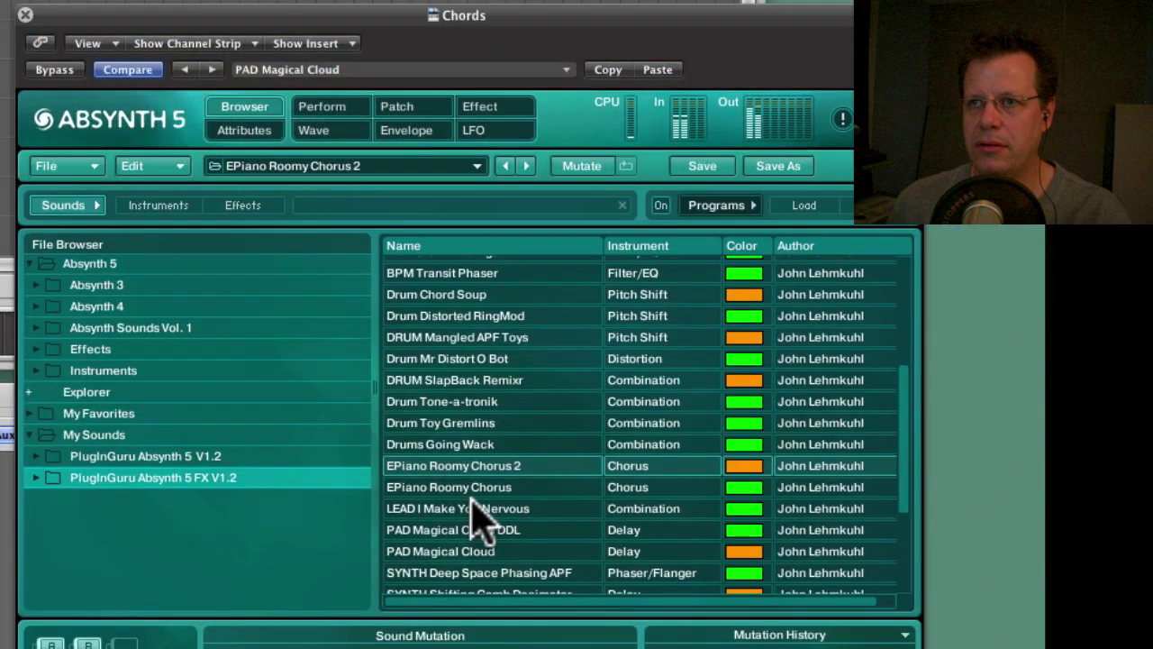
left_click(471, 508)
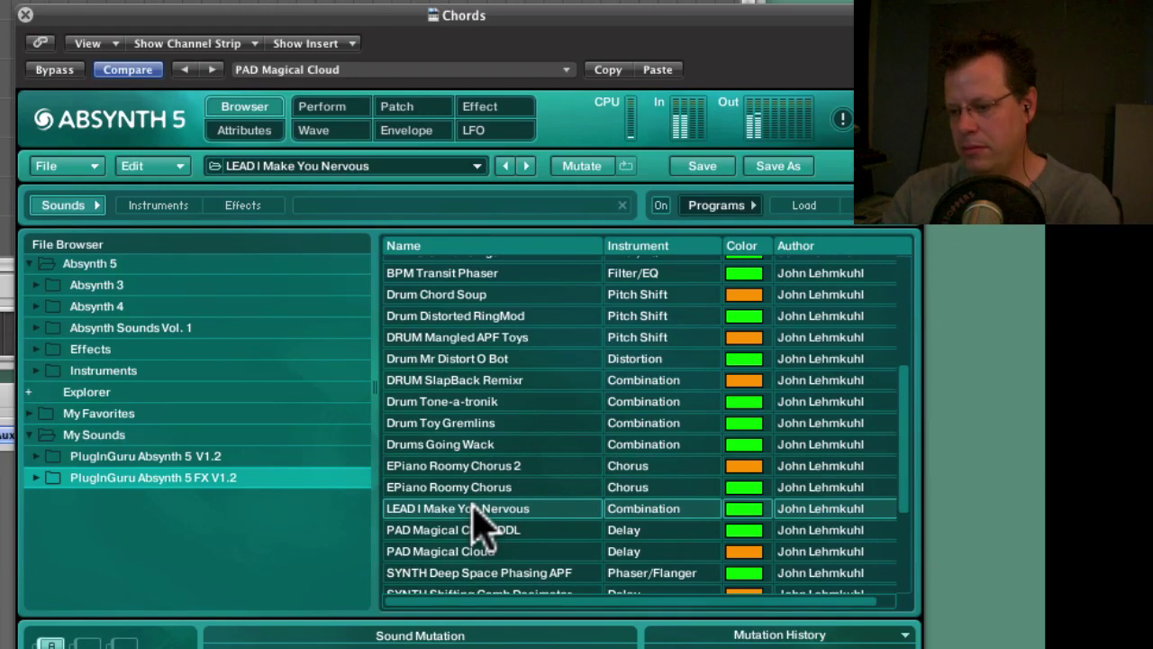
left_click(52, 69)
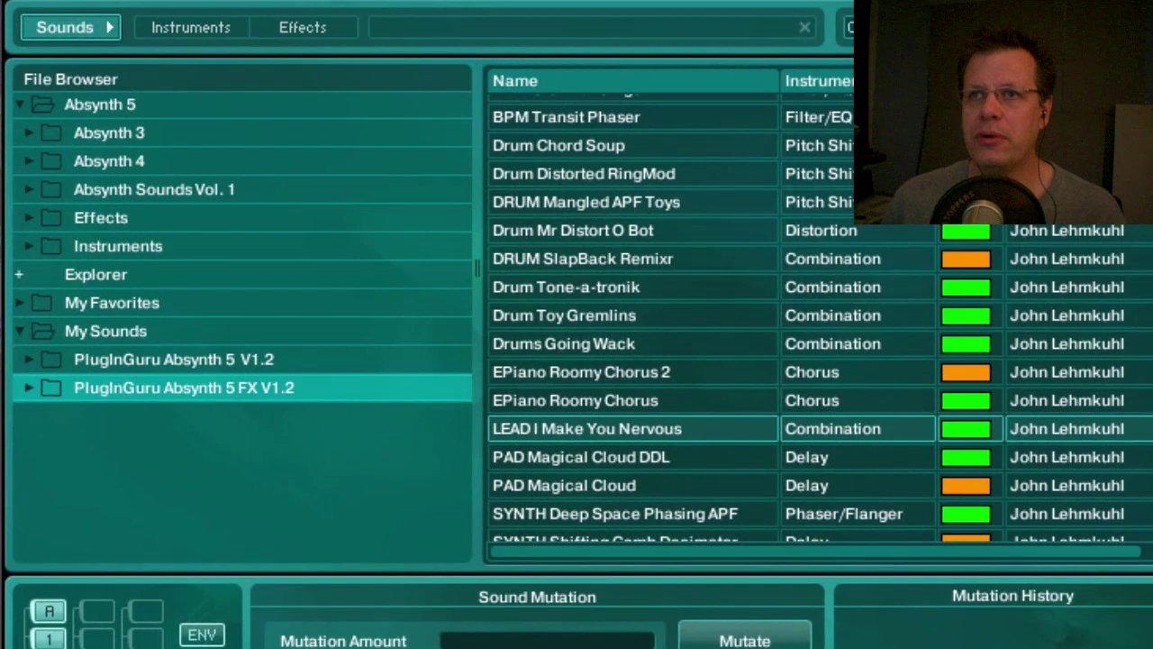
Load BPM Recovering Soul from the PlugInGuru Absynth 5 V1.2 folder into the effect insert and look through the folder's other patches
left_click(182, 356)
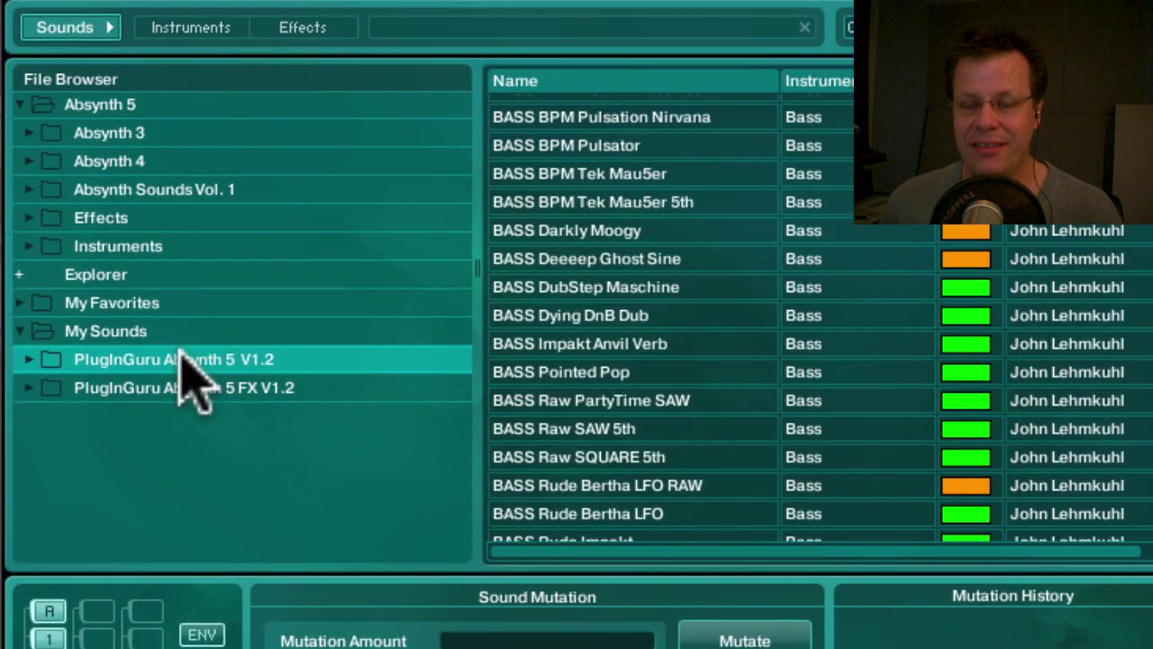
scroll(597, 373, "down", 7)
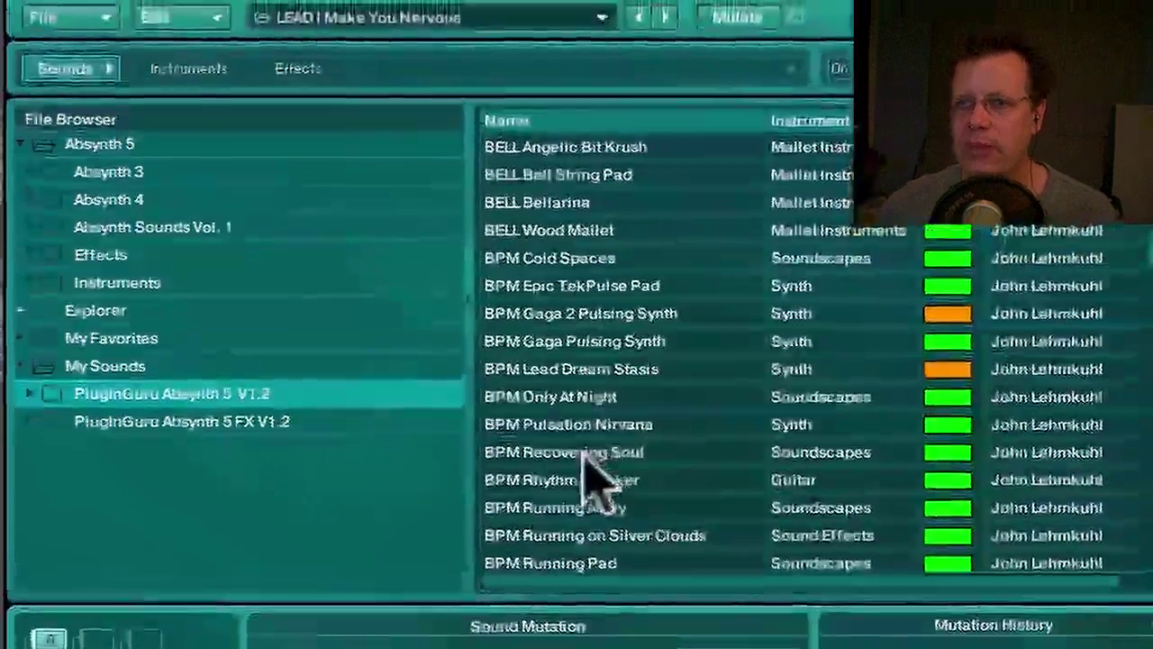
left_click(584, 453)
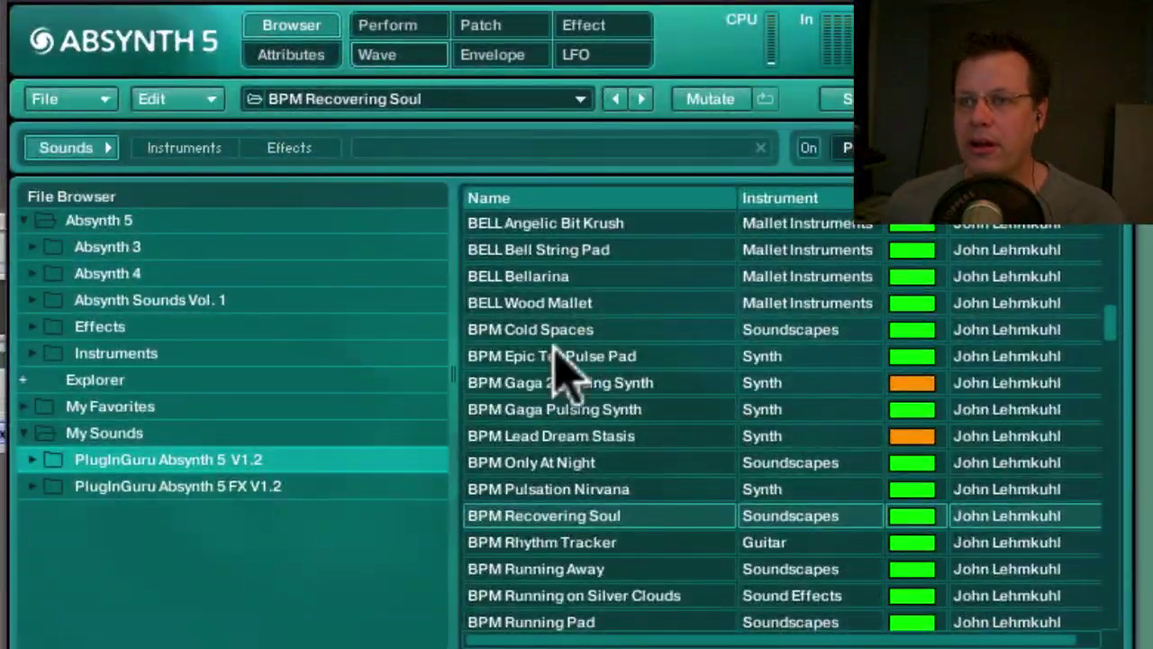
scroll(586, 431, "down", 12)
scroll(586, 431, "down", 8)
scroll(587, 425, "up", 15)
scroll(590, 431, "up", 8)
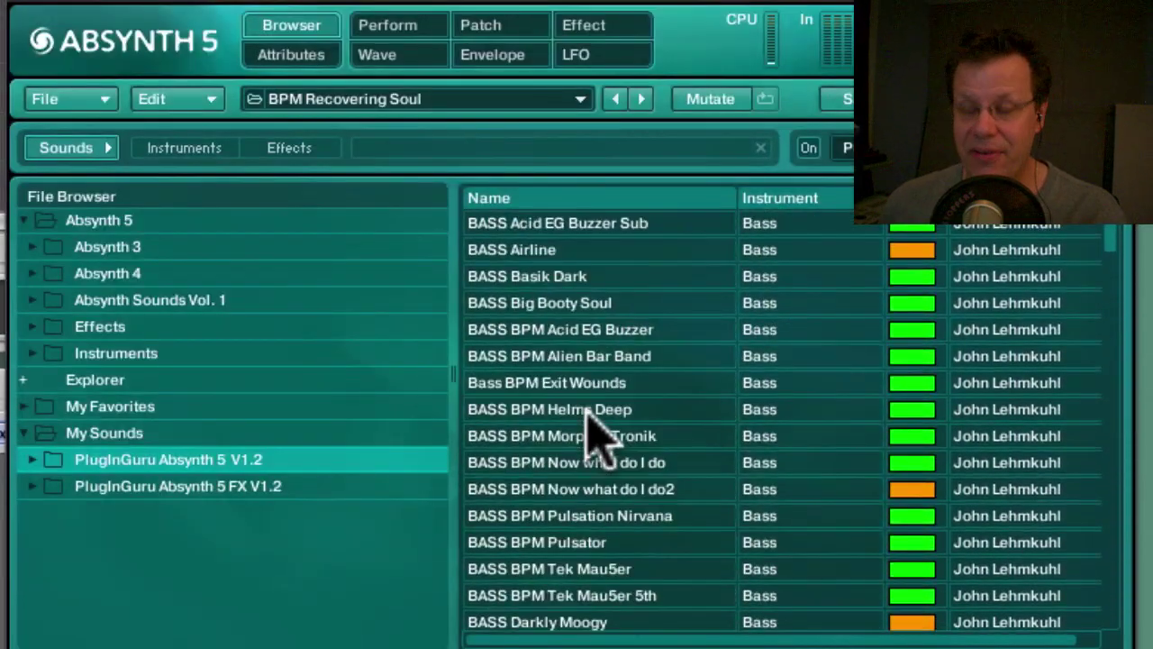
Set the Audio In Auto trigger of the BPM Recovering Soul patch to Always On
left_click(401, 25)
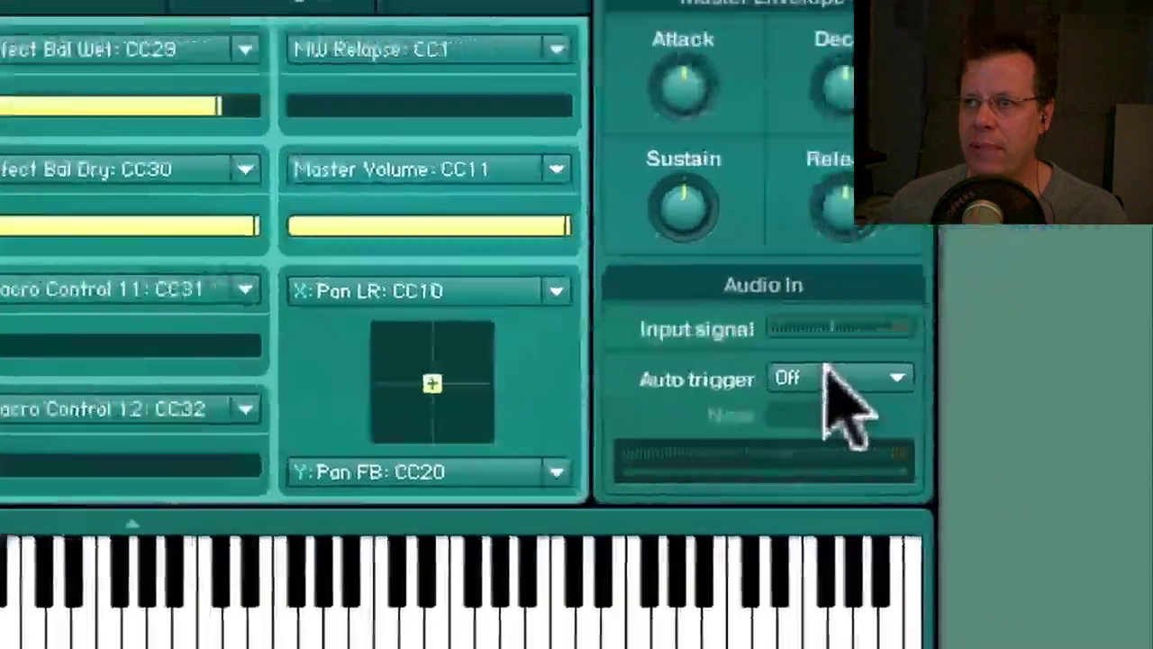
left_click(1063, 452)
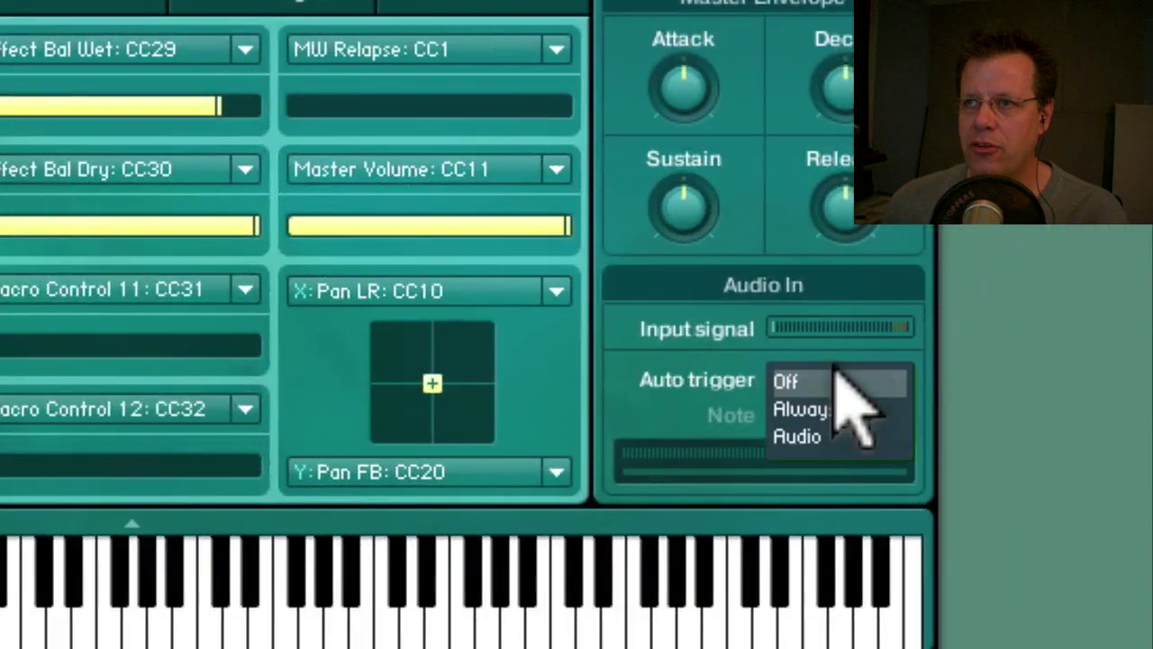
left_click(883, 410)
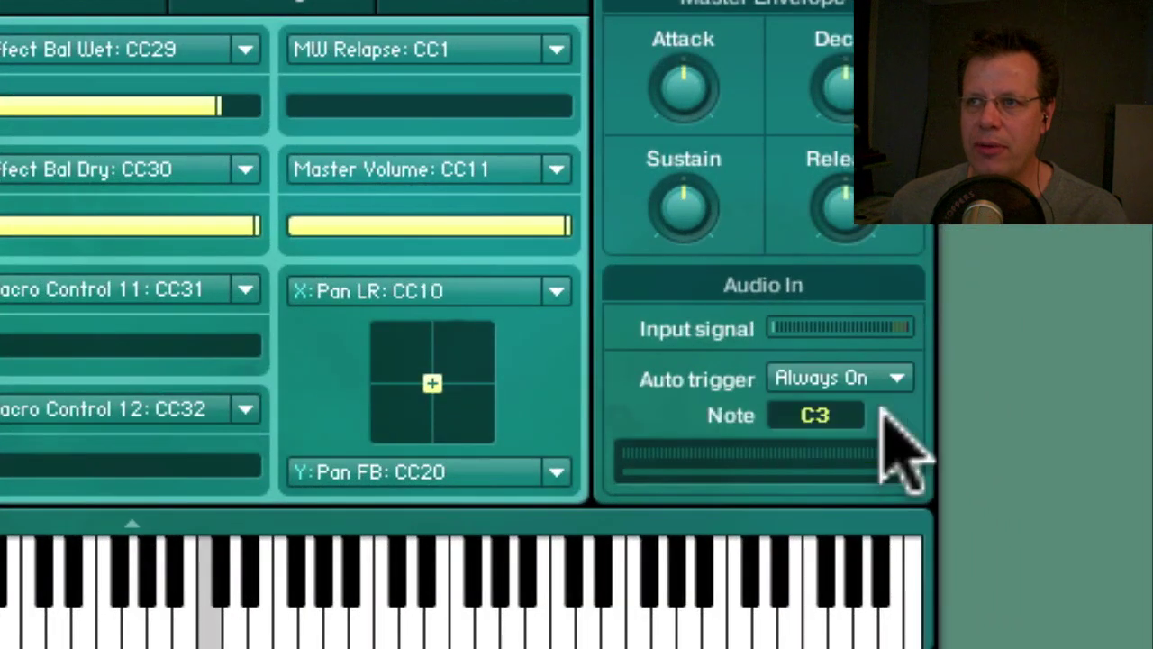
Set the Audio In Auto trigger to Audio and lower its threshold to near the minimum
left_click(815, 383)
left_click(822, 407)
mouse_move(824, 404)
left_mouse_down()
mouse_move(828, 481)
mouse_move(843, 416)
left_mouse_up()
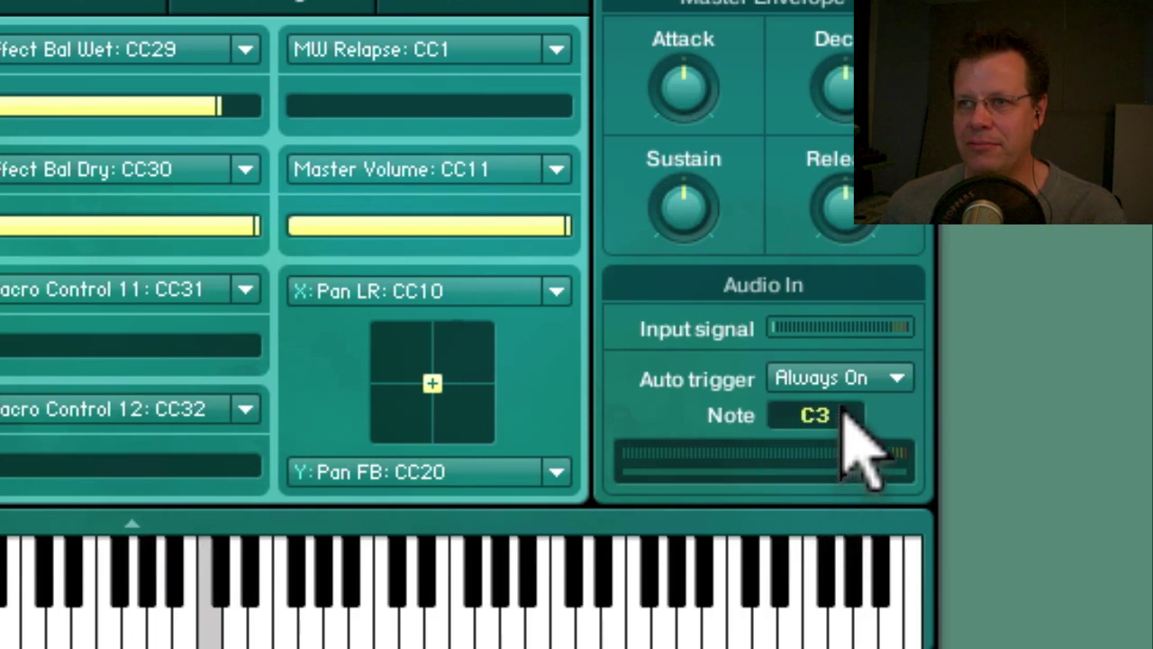
left_click(801, 381)
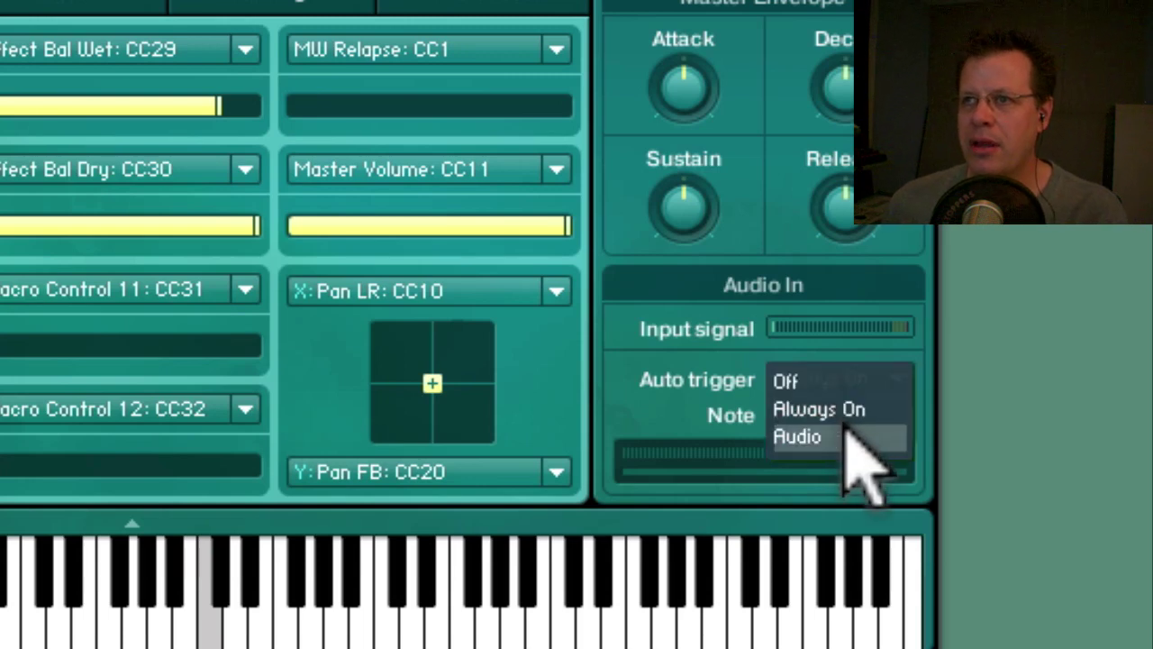
left_click(845, 434)
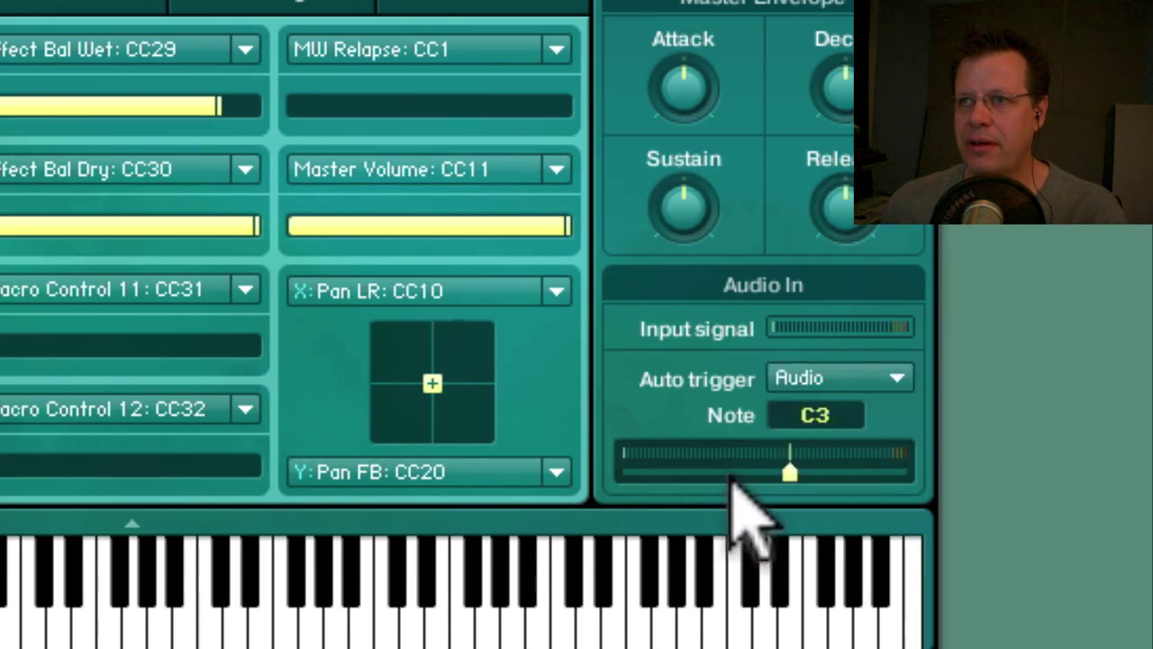
left_click_drag(782, 470, 713, 471)
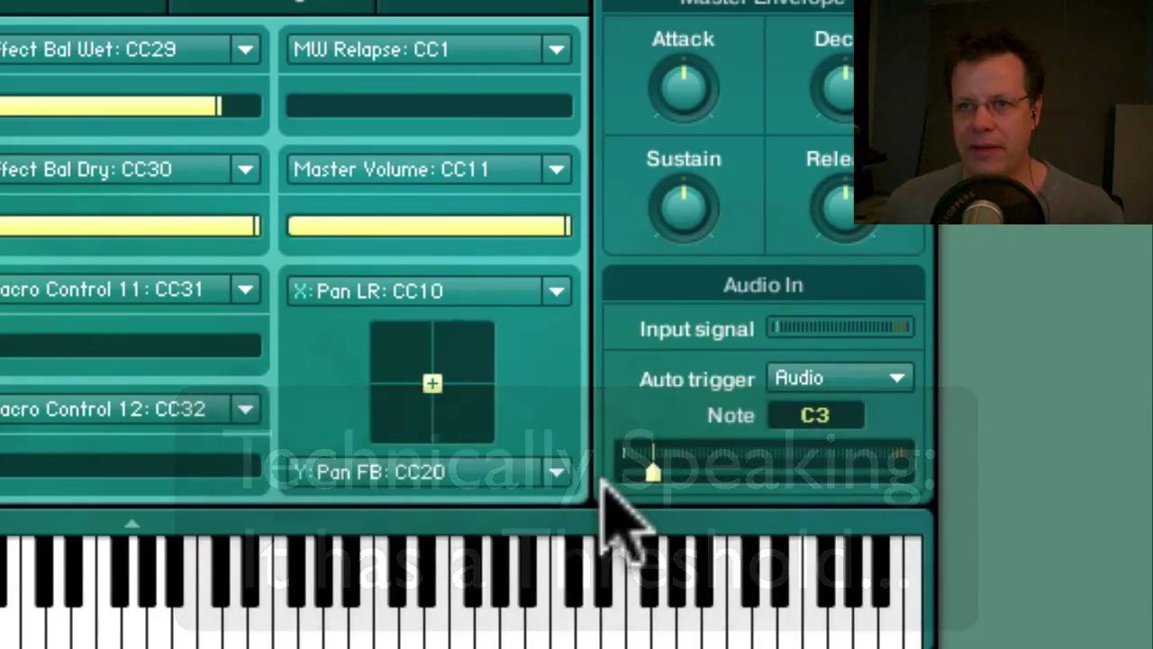
left_click(653, 470)
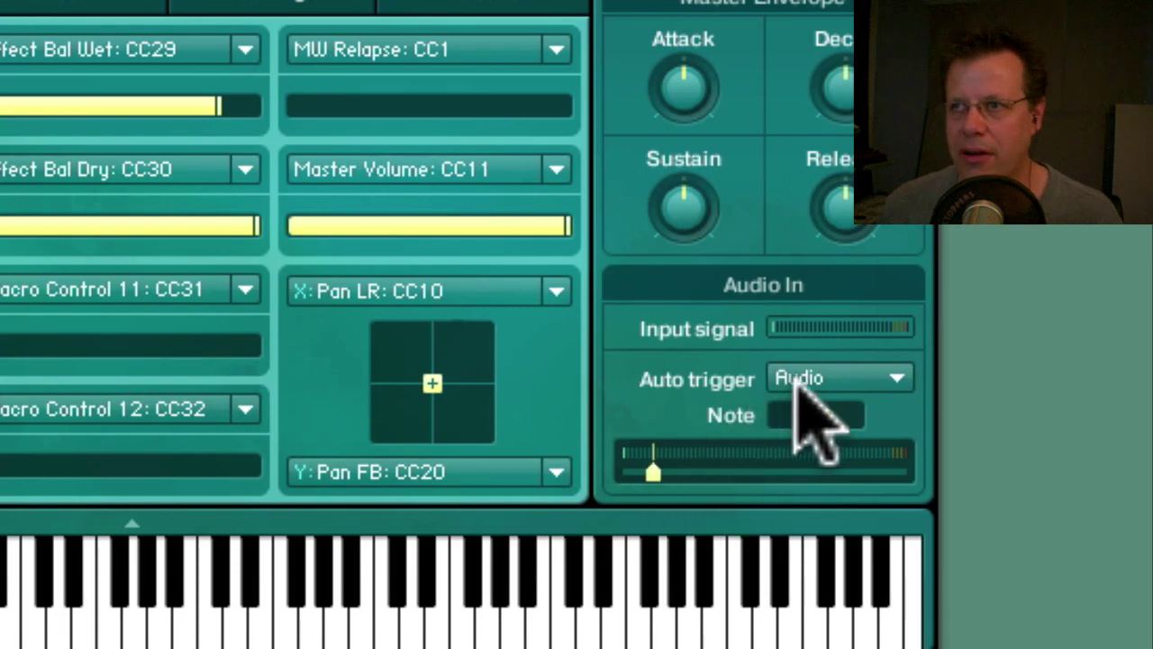
Change oscillators A, B and C of the BPM Recovering Soul patch to the Audio In type
left_click(678, 79)
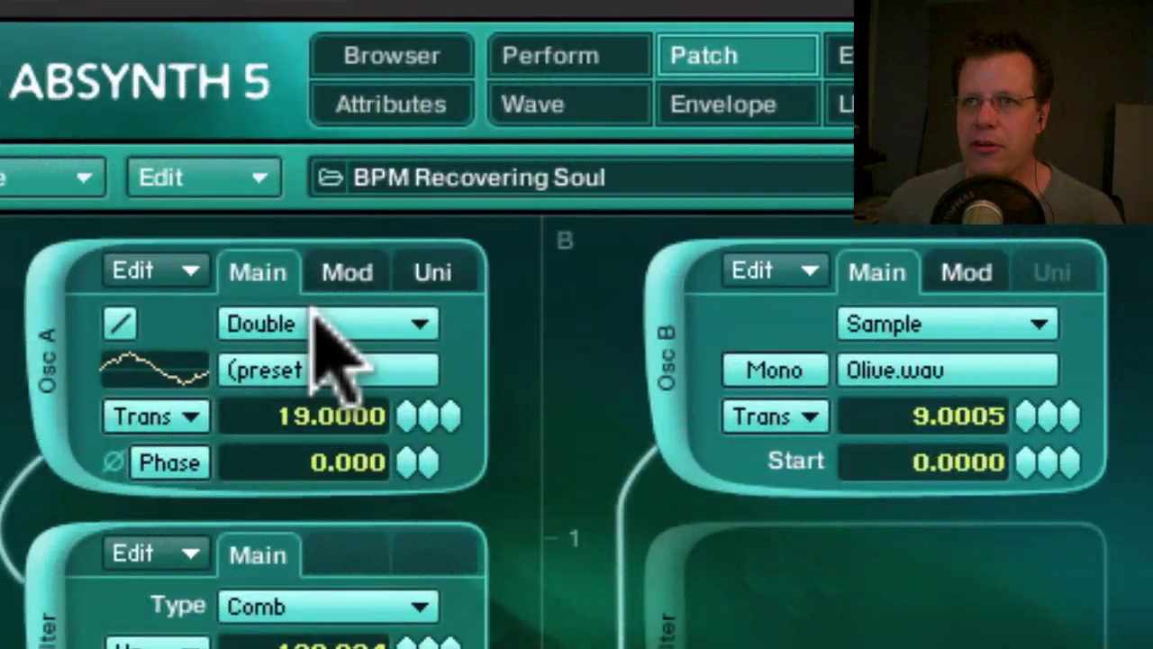
left_click(315, 323)
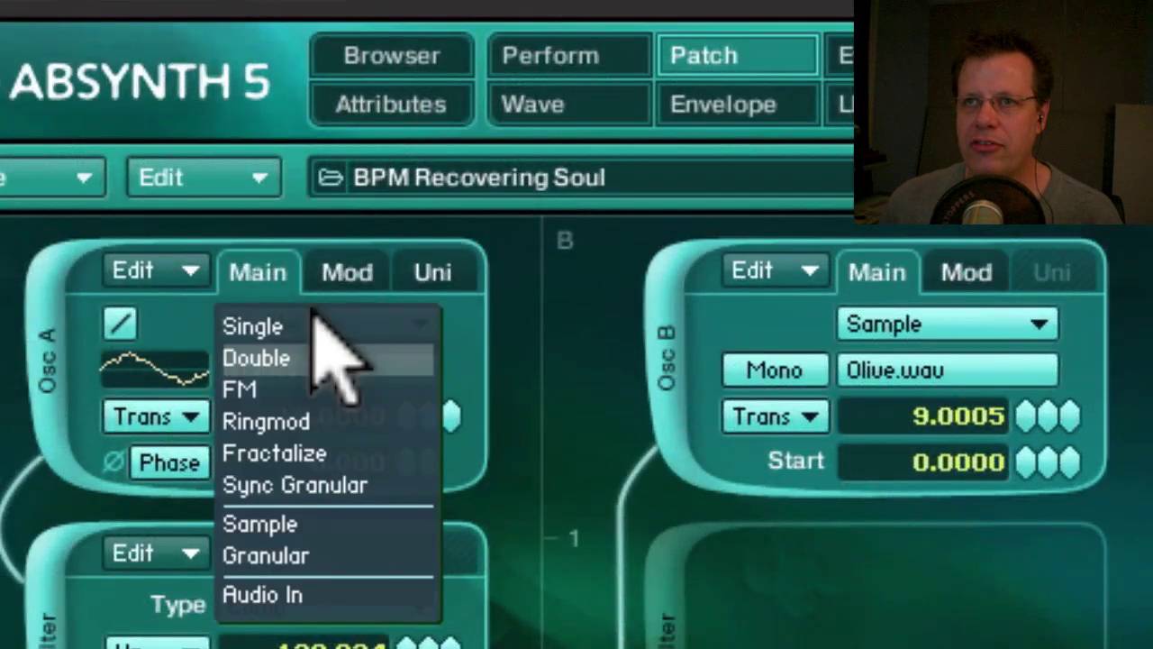
left_click(313, 595)
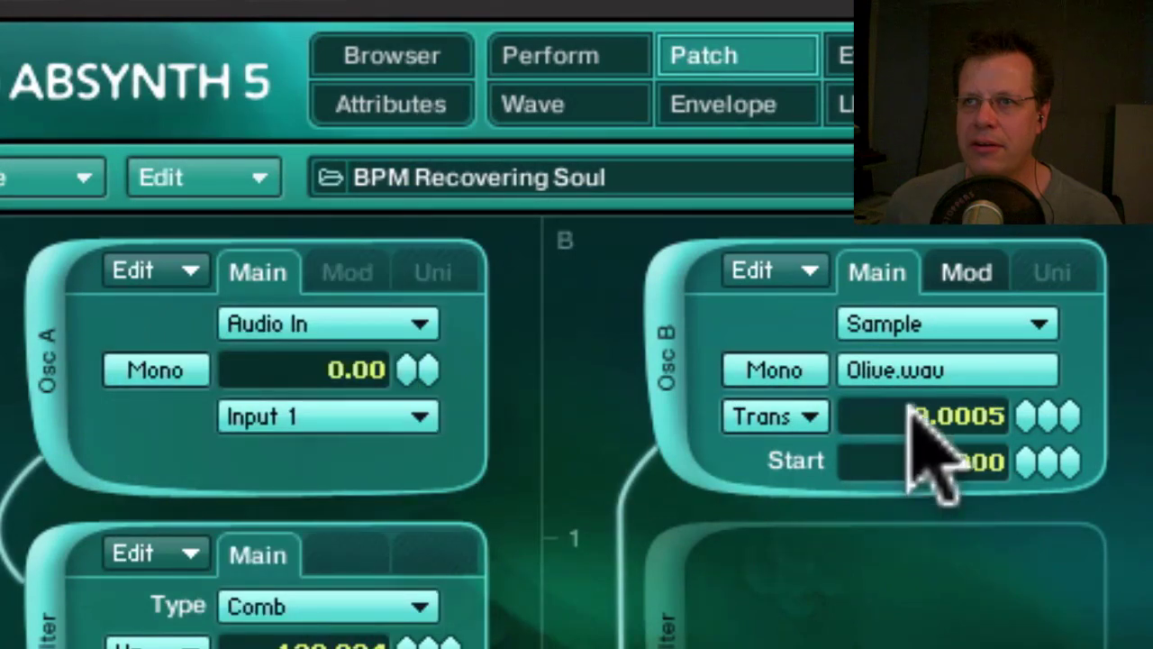
left_click(919, 326)
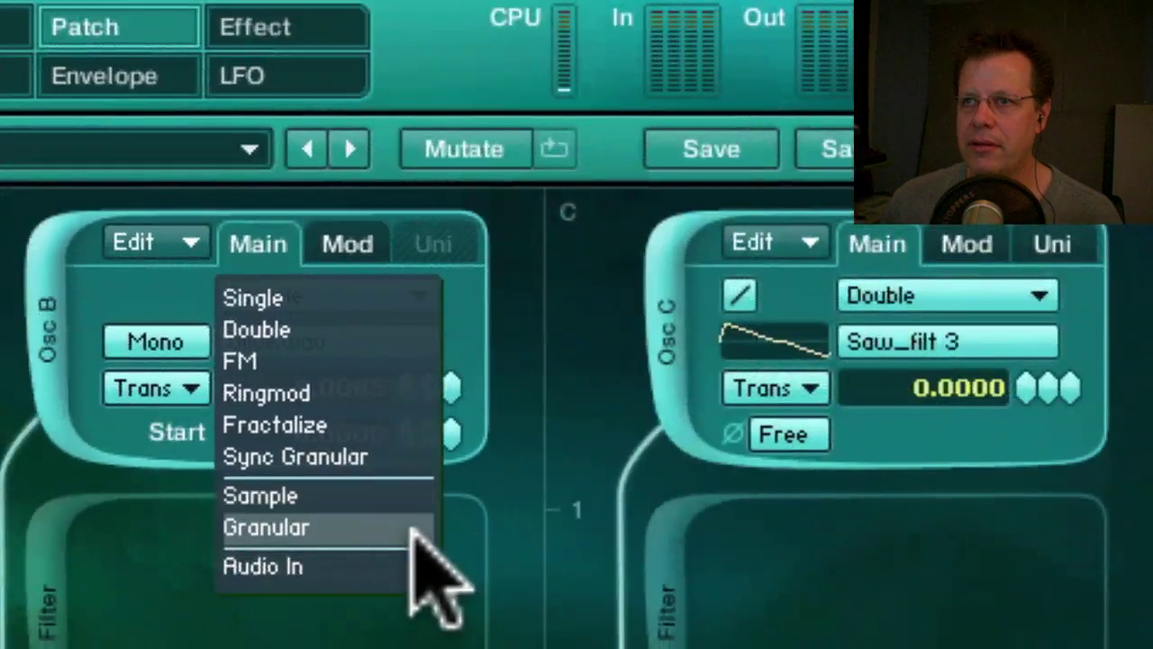
left_click(901, 599)
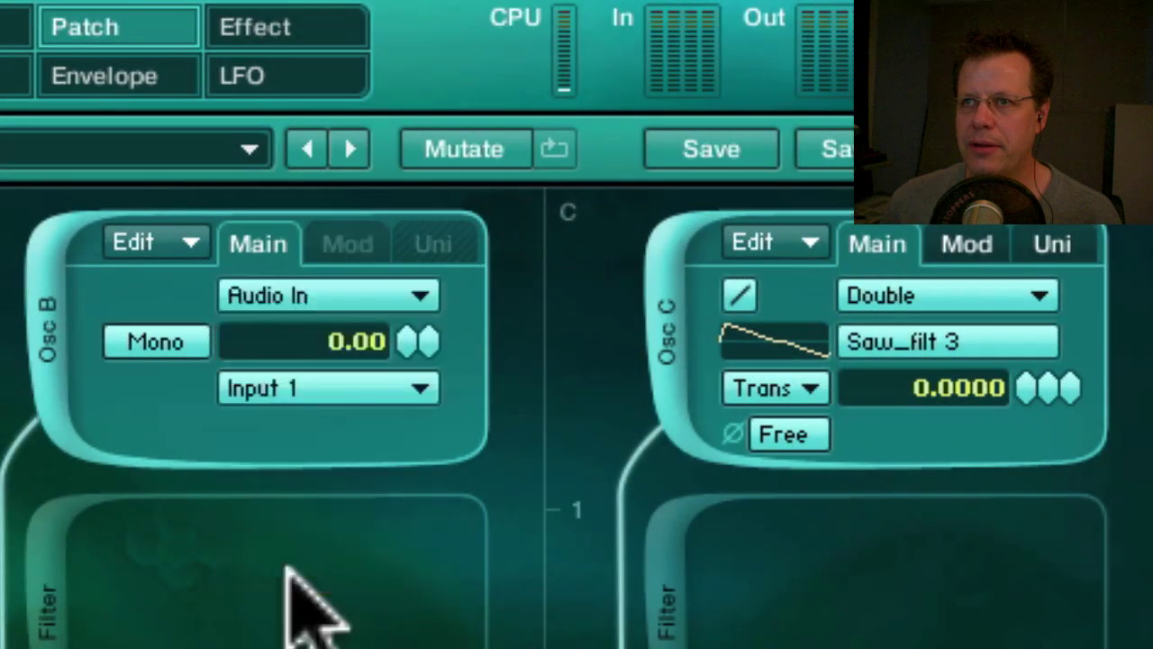
left_click(914, 299)
left_click(930, 567)
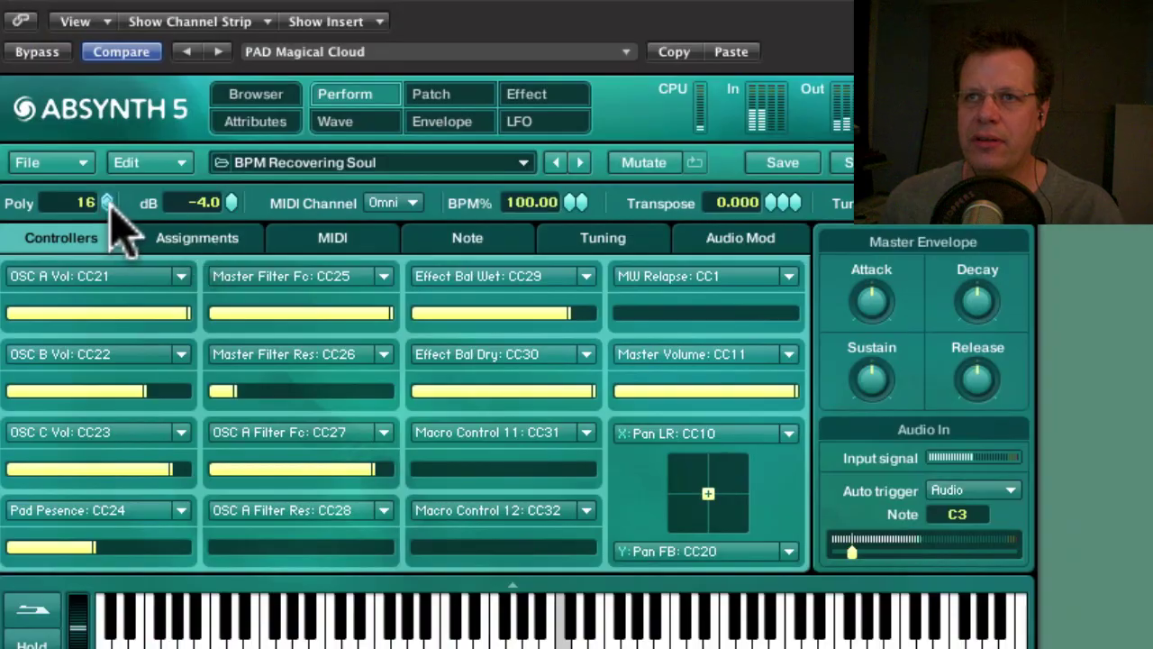
Set the patch to 4 voices and 2.5 dB, and lower Master Filter Fc to about a quarter
left_click(231, 198)
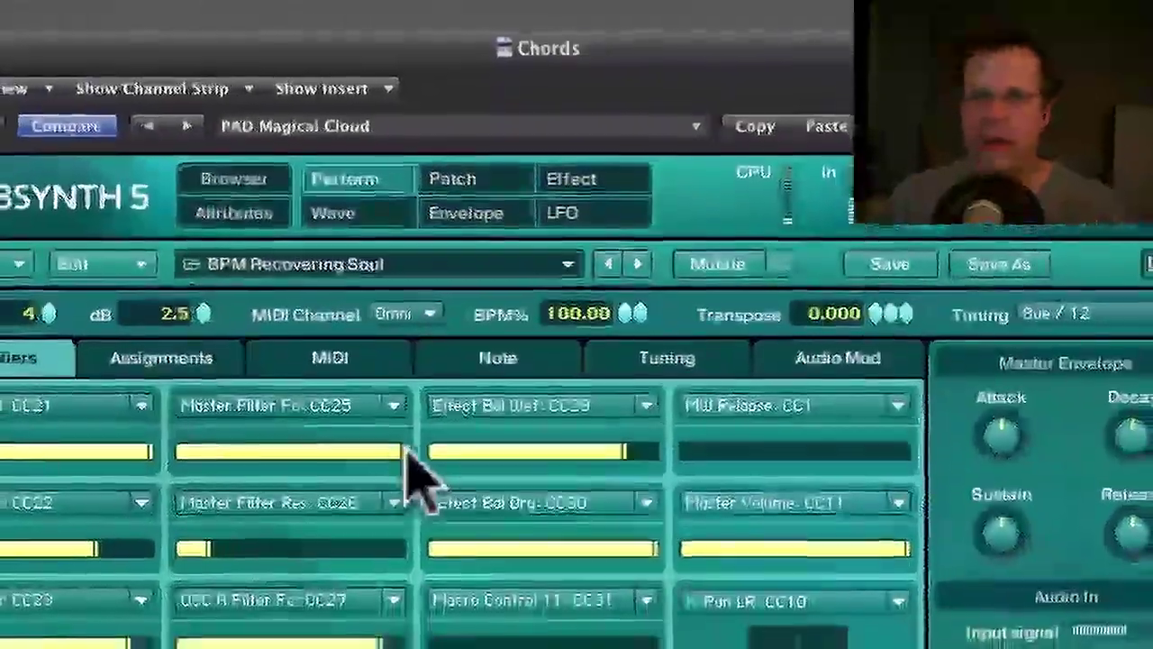
left_click_drag(401, 510, 347, 510)
left_click_drag(356, 437, 219, 373)
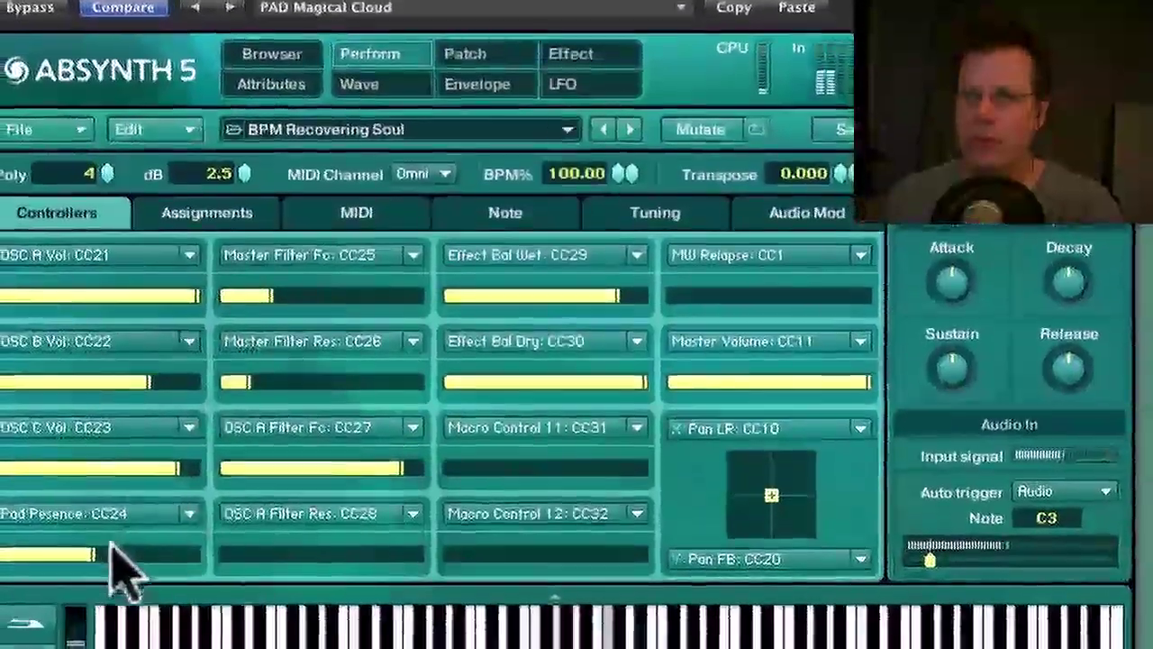
Raise the Pad Presence and OSC A Filter Res macros, lower OSC A Filter Fc to about half, and open Master Filter Fc fully
left_click_drag(110, 545, 165, 551)
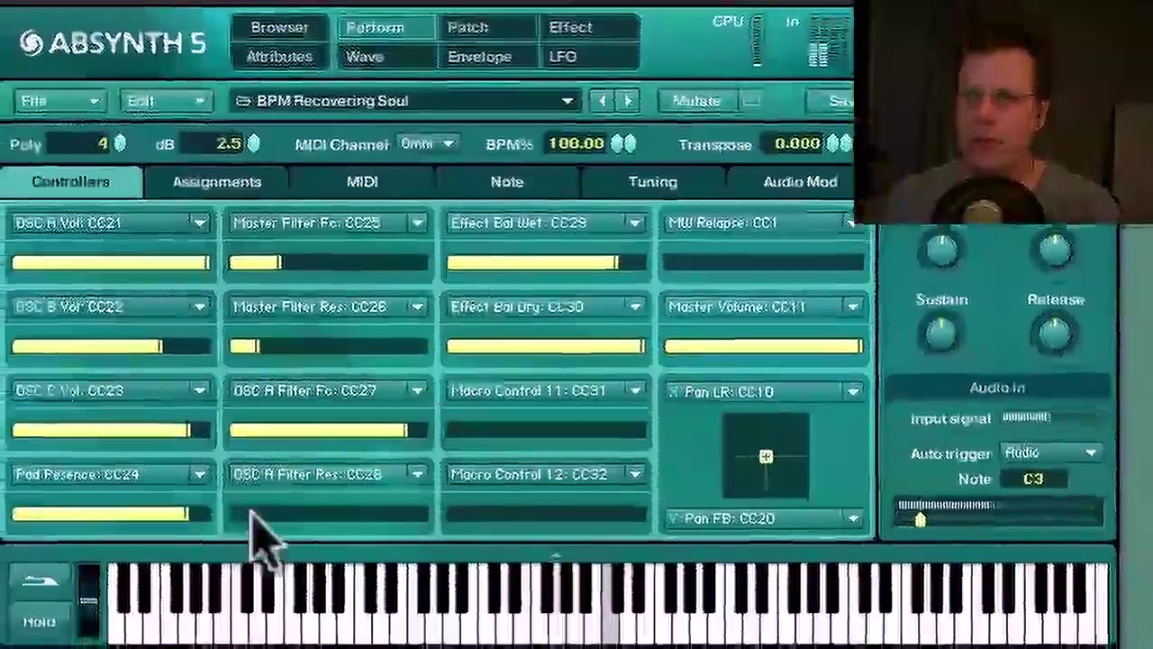
left_click_drag(247, 553, 369, 553)
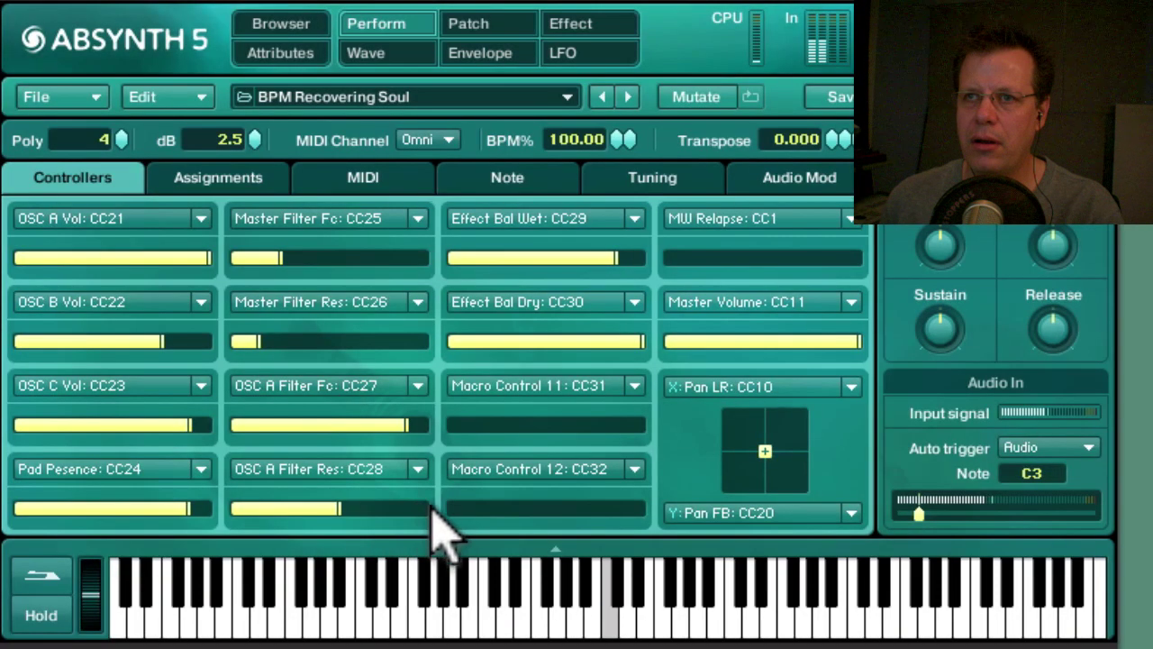
left_click_drag(487, 522, 525, 506)
left_click_drag(396, 427, 309, 425)
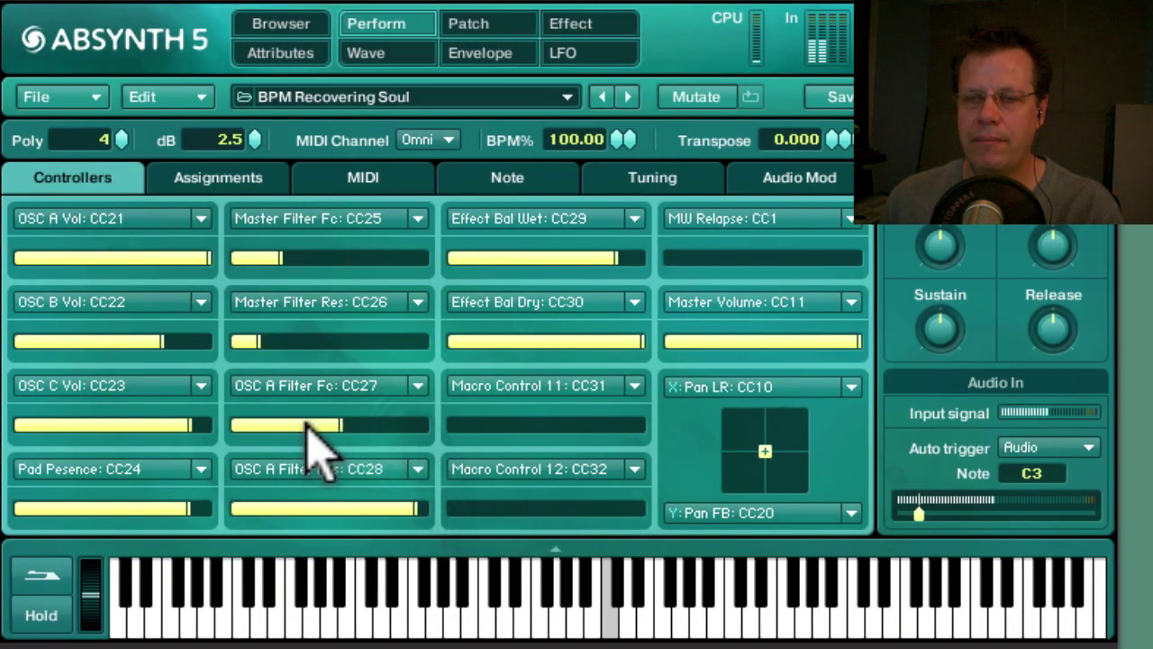
left_click_drag(701, 256, 897, 259)
left_click_drag(286, 258, 670, 276)
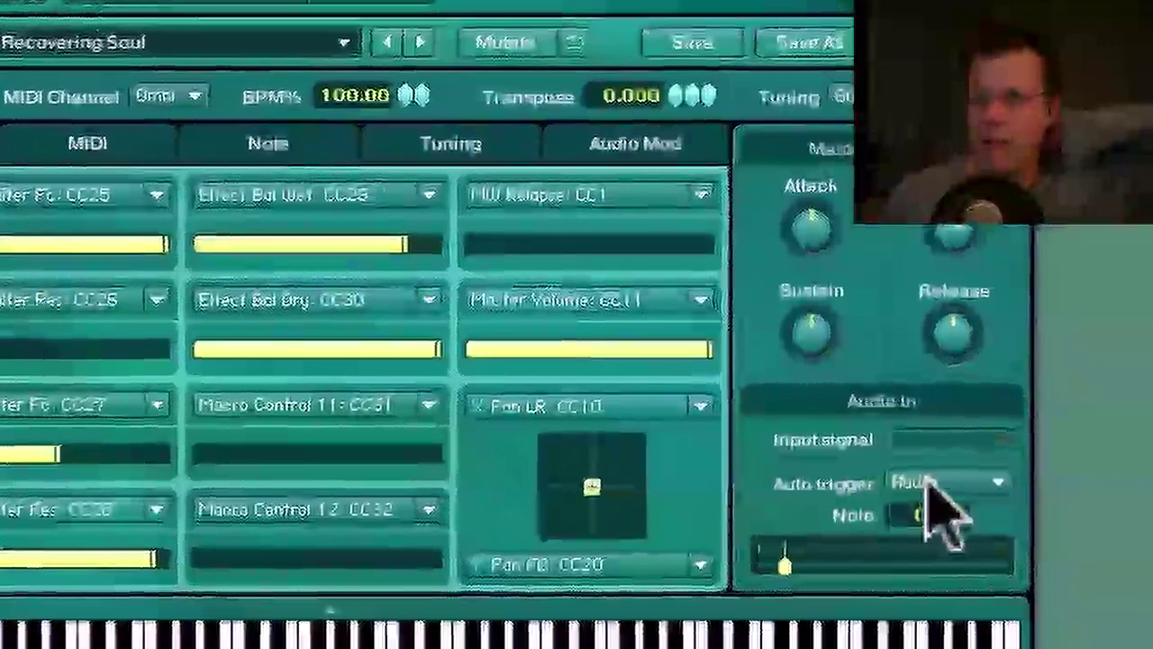
Review the Audio In Auto trigger options and the source types available for oscillator A, keeping it on Audio In
left_click(937, 487)
left_click(928, 506)
left_click(423, 13)
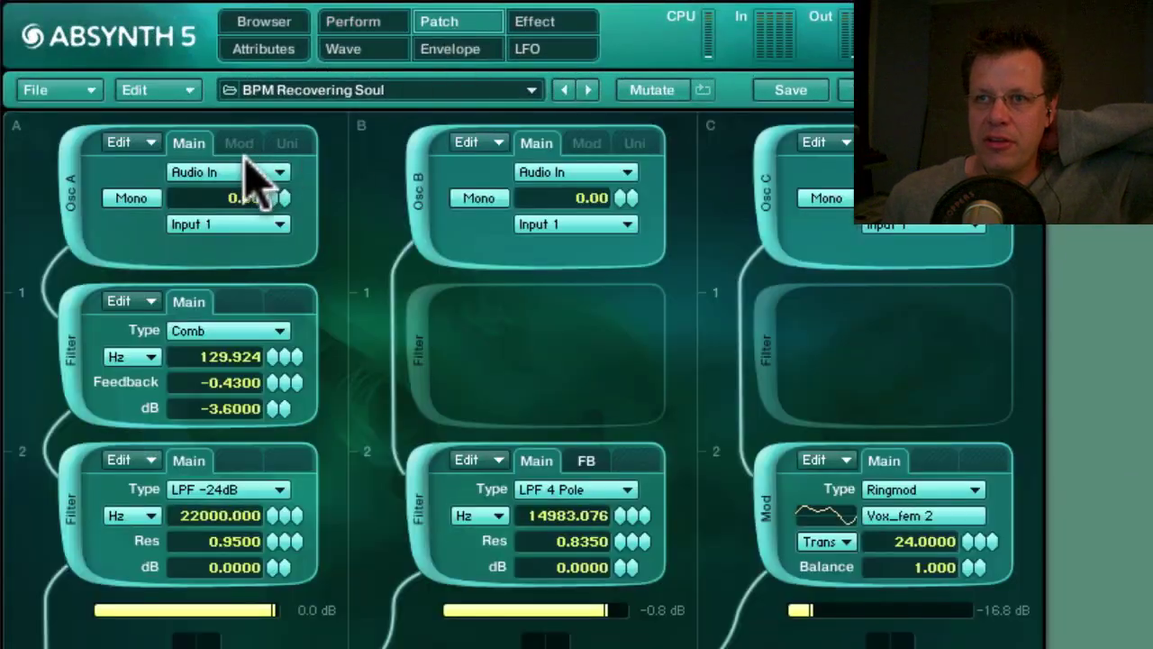
left_click(216, 173)
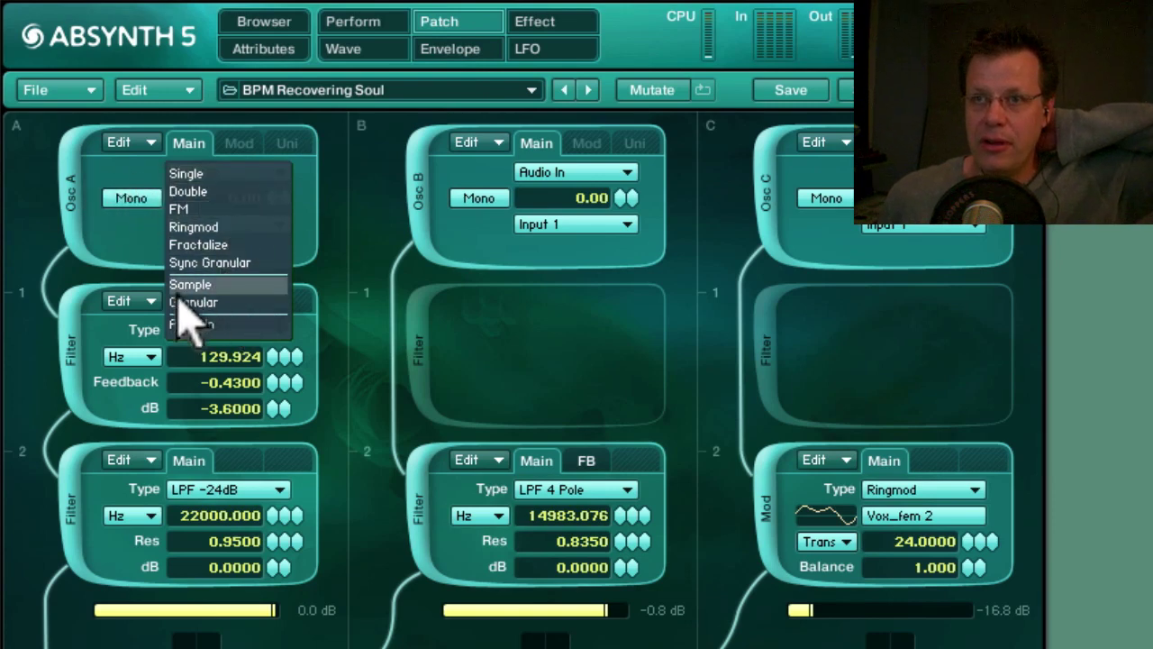
left_click(100, 263)
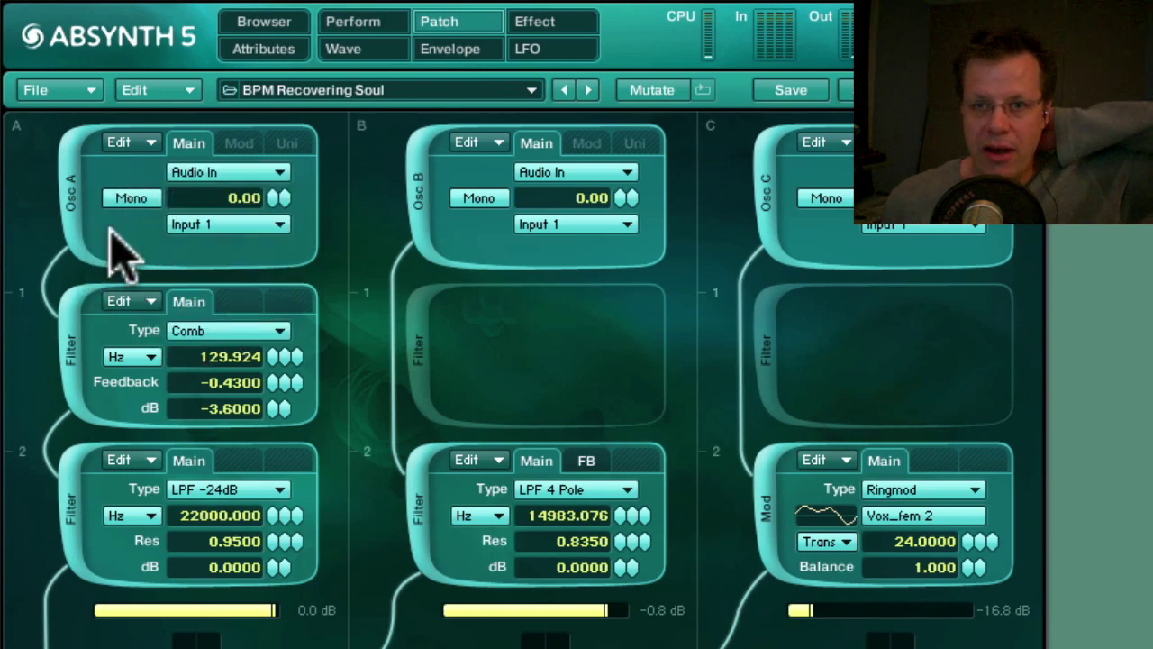